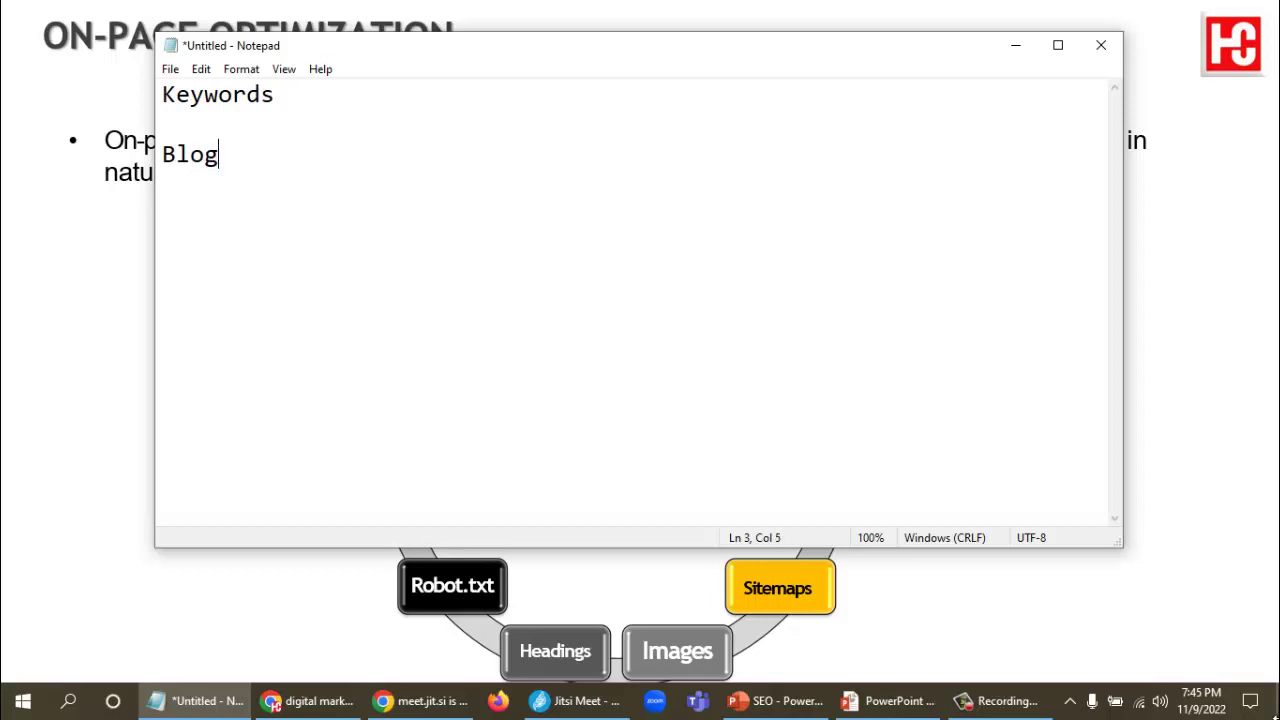
Extend the "Blog" line in the note to read "Blog> Topic > Main Keyword".
text(> Topi)
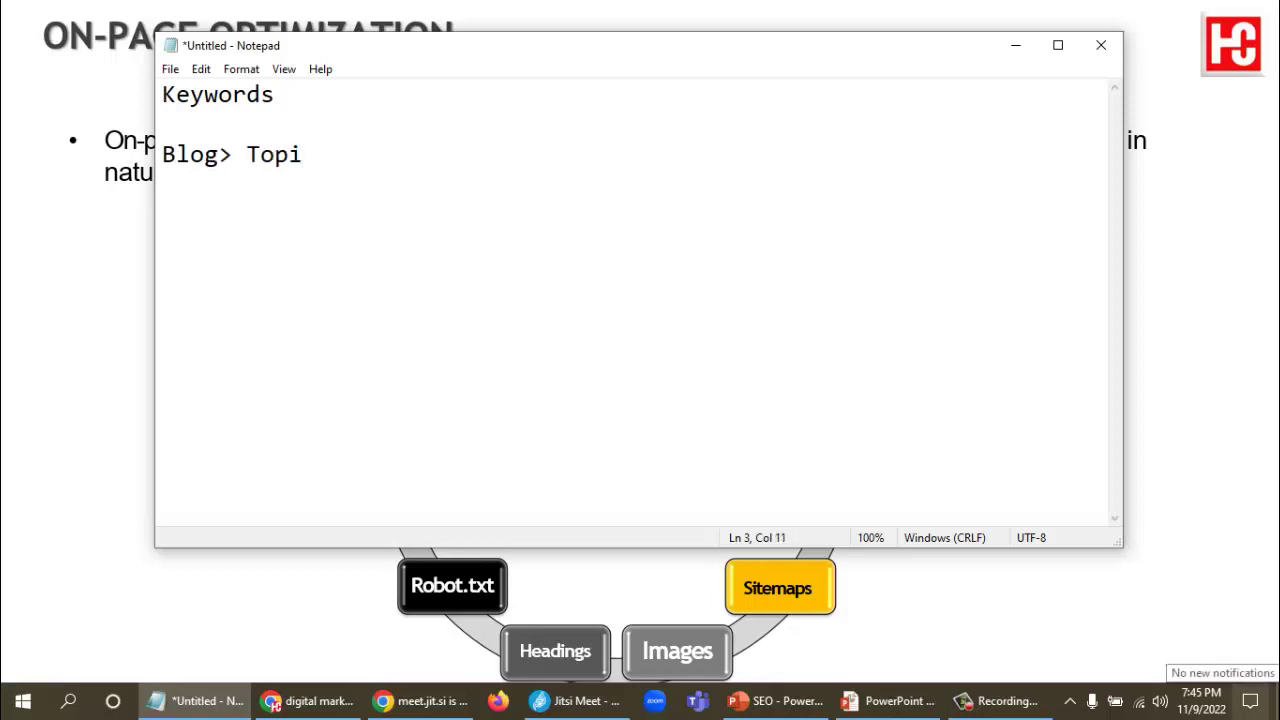
text(c > Main)
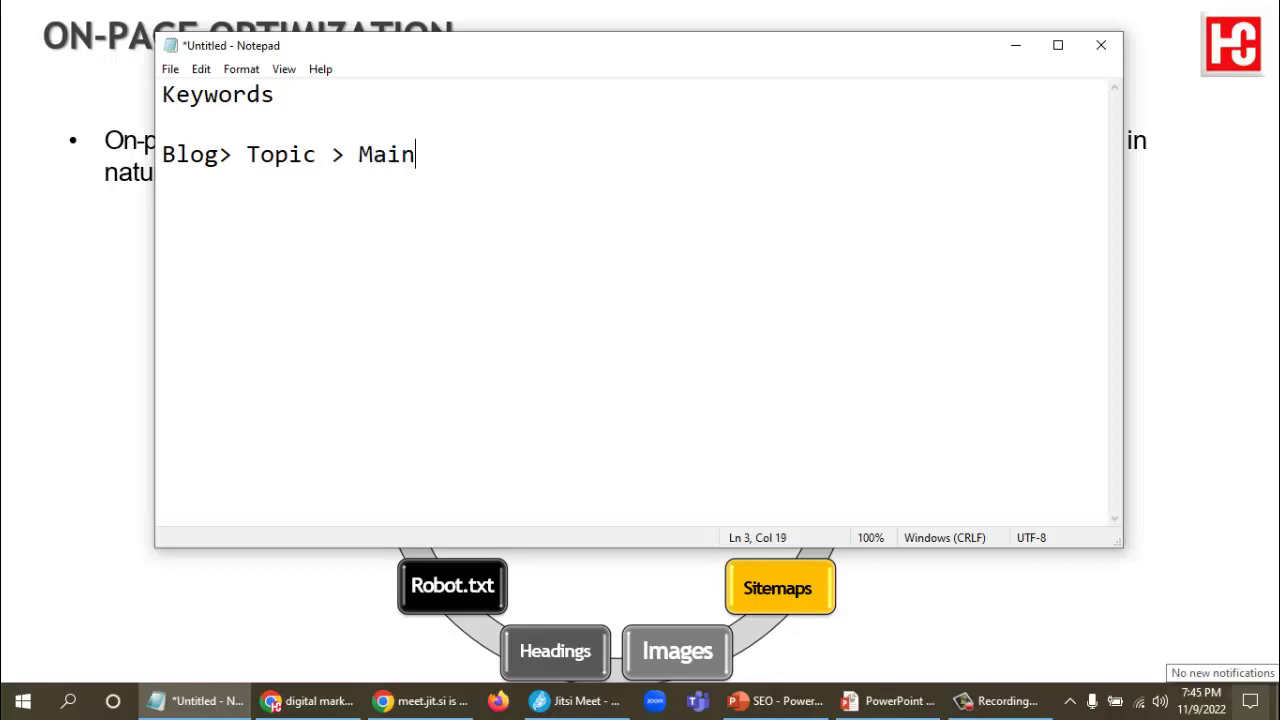
text( Key)
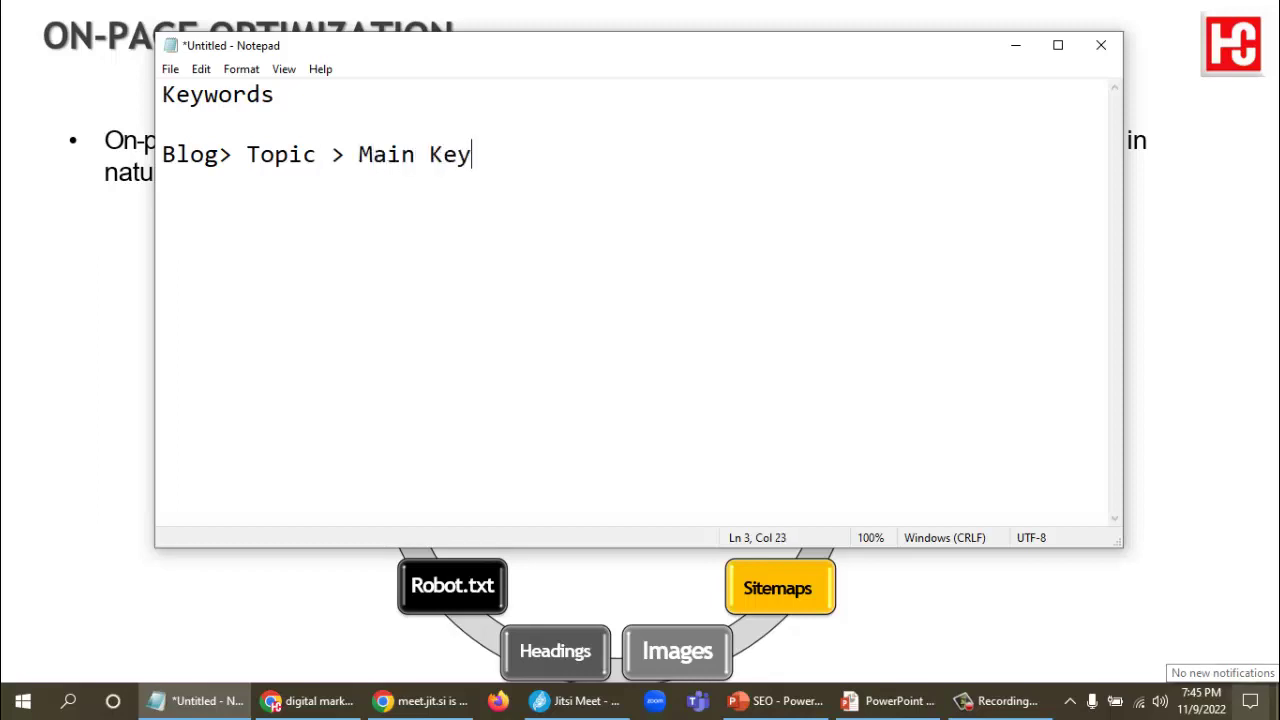
text(word)
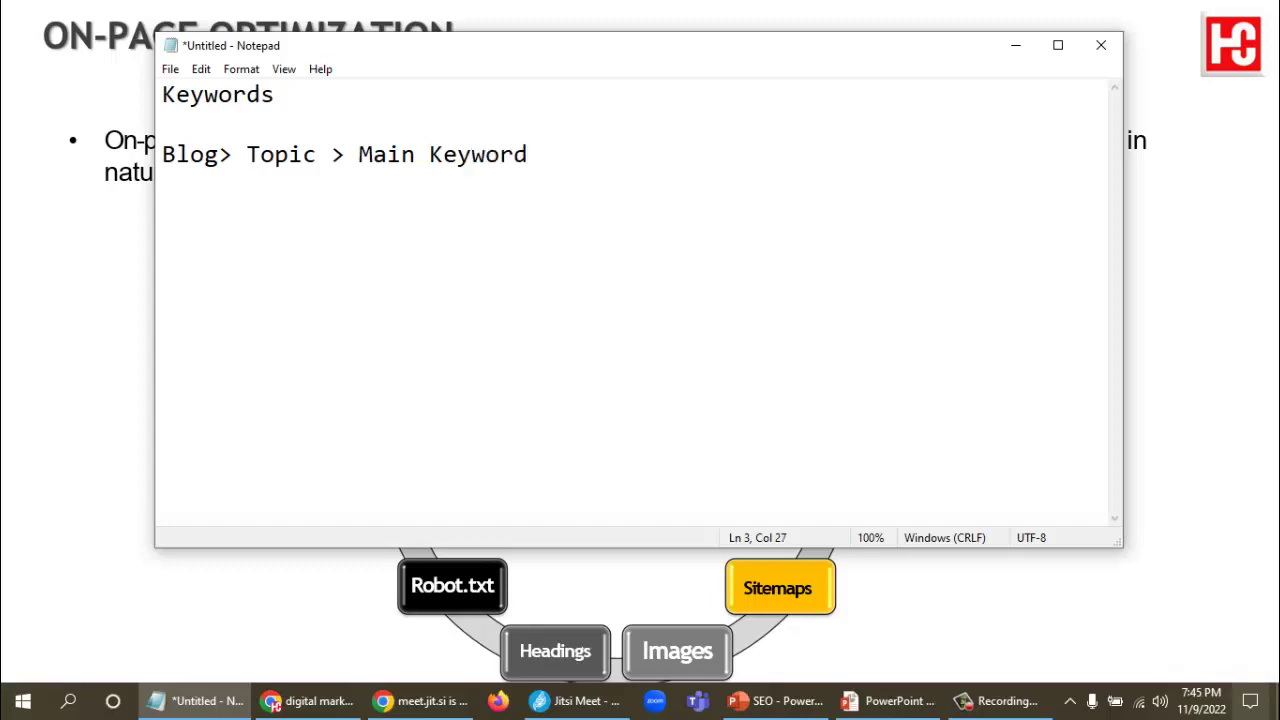
Add the sample topic "how to create a website" below the Blog line, leaving a blank line between them.
key(Return)
key(Return)
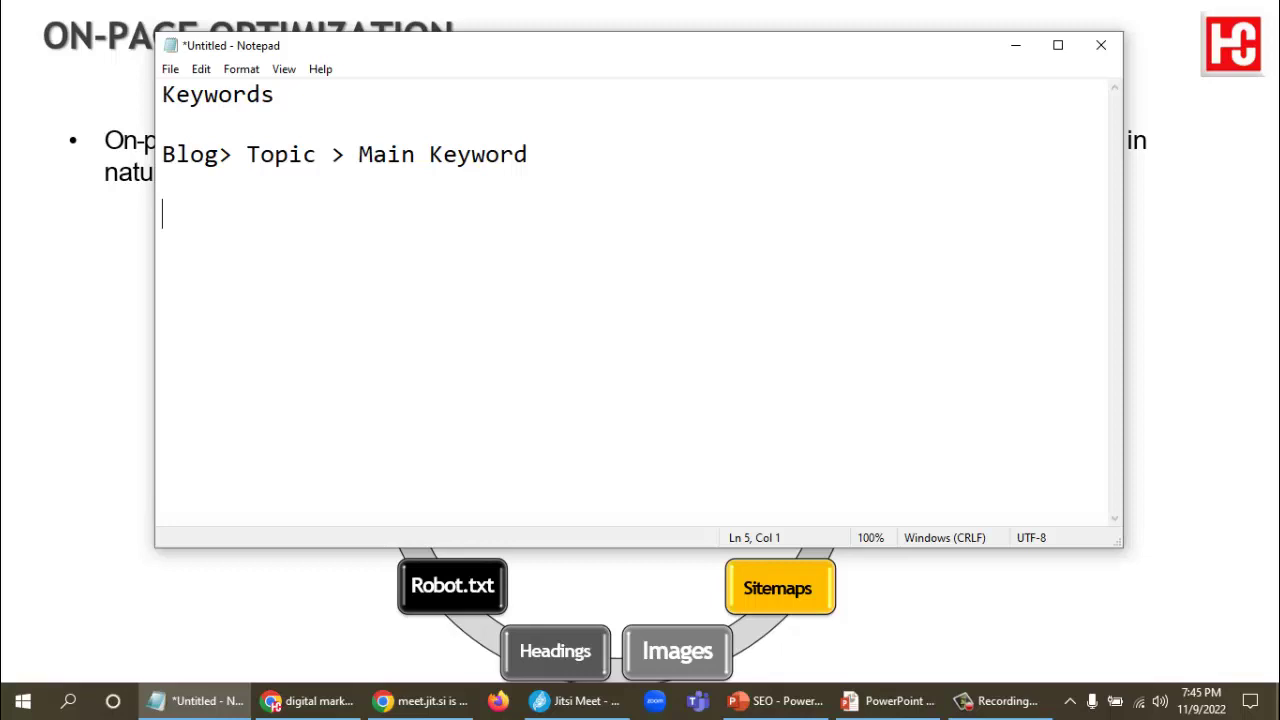
text(how to )
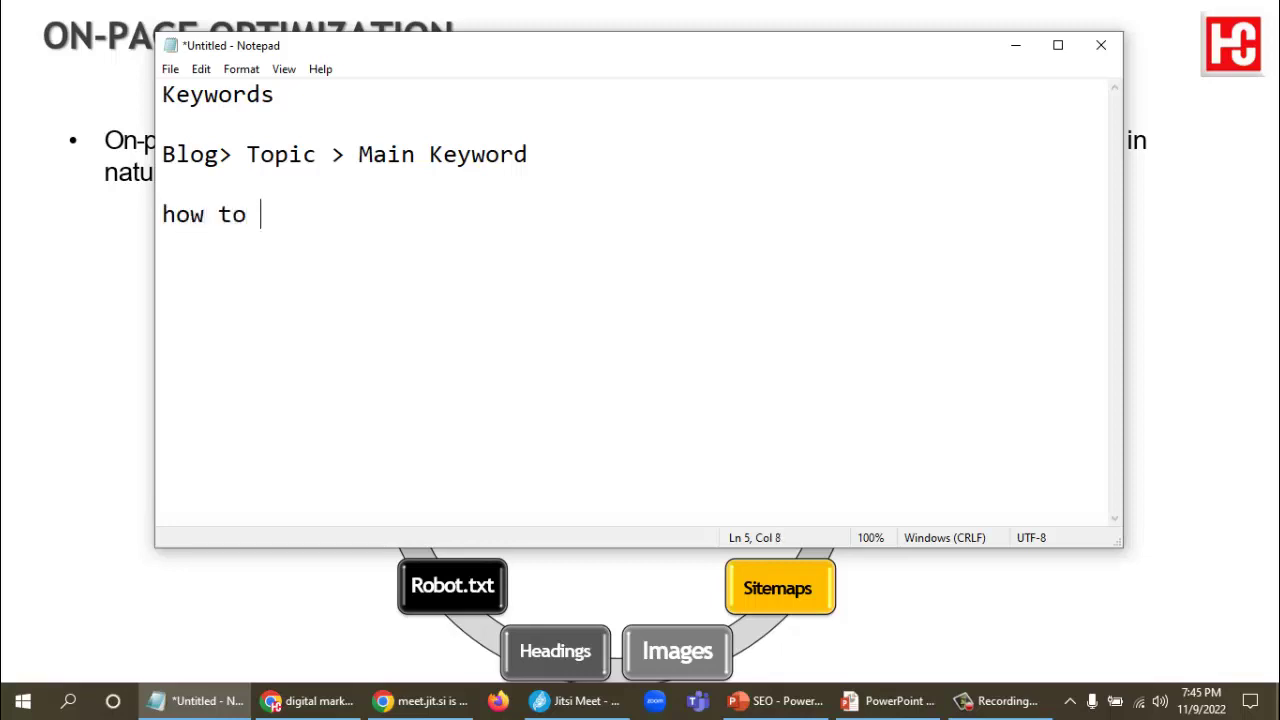
text(create a)
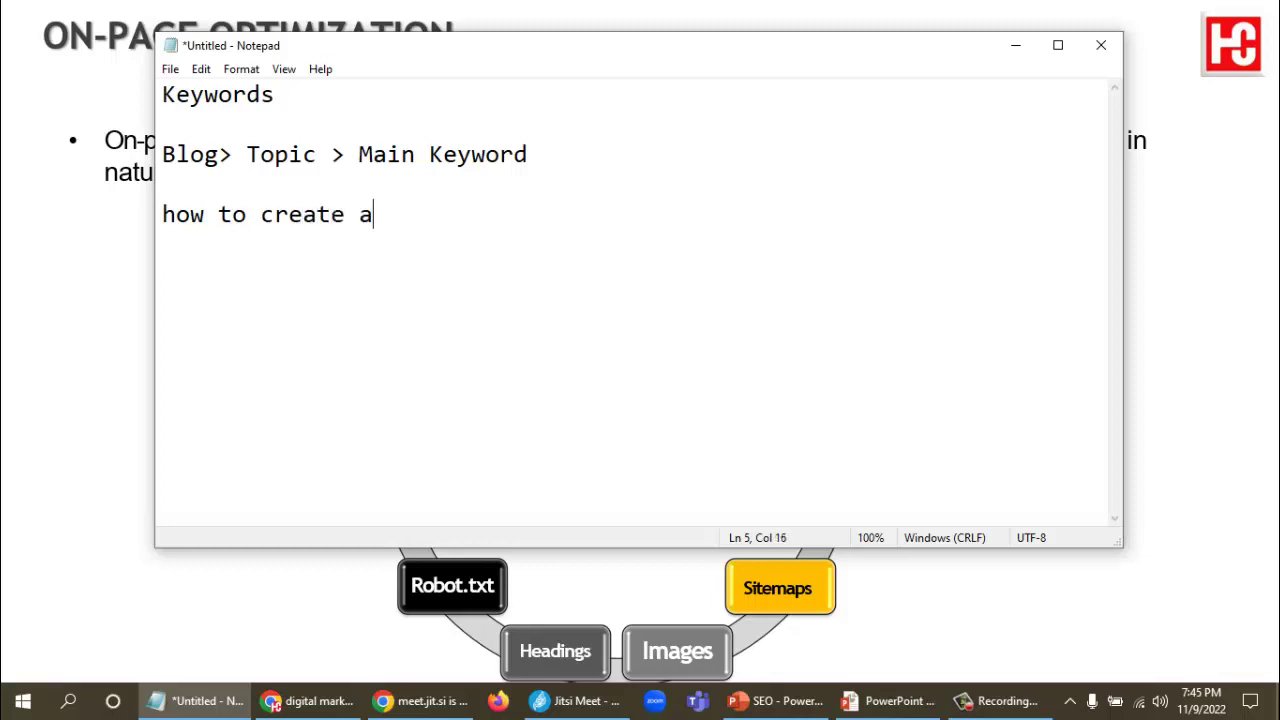
text( website)
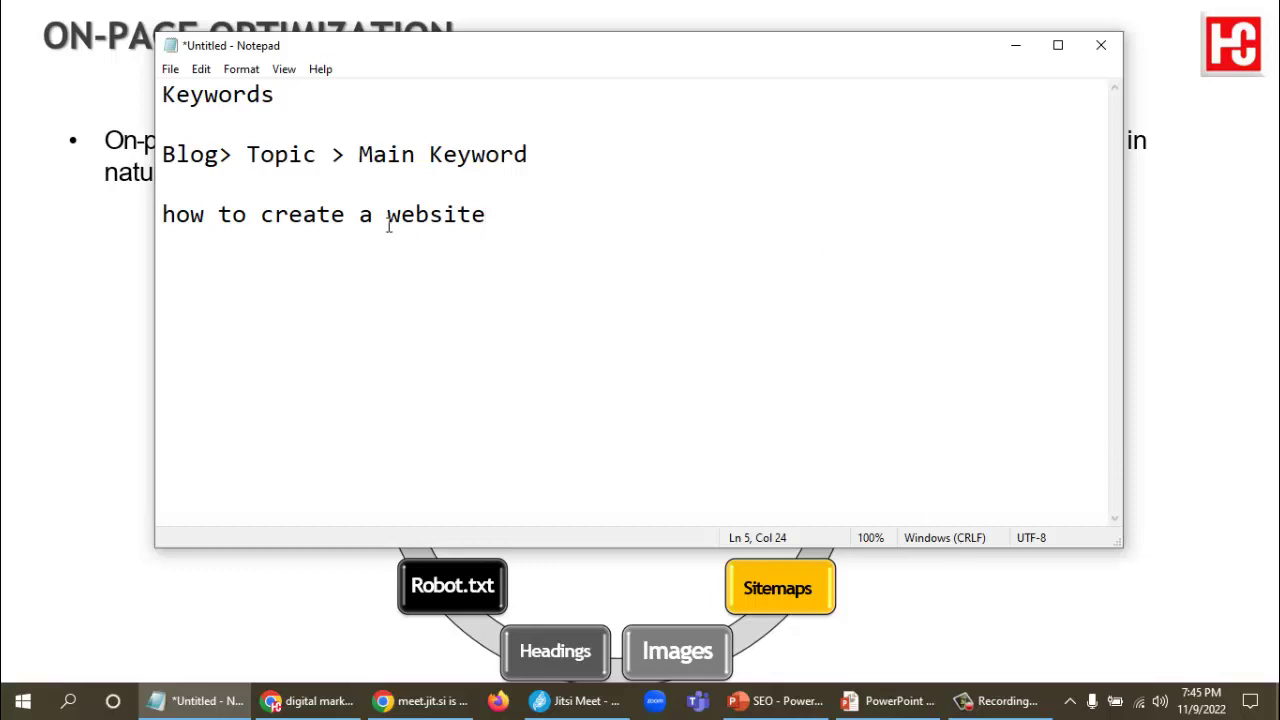
Copy the word "website" from the sample topic and insert it in parentheses after "Main Keyword".
drag(387, 216, 491, 220)
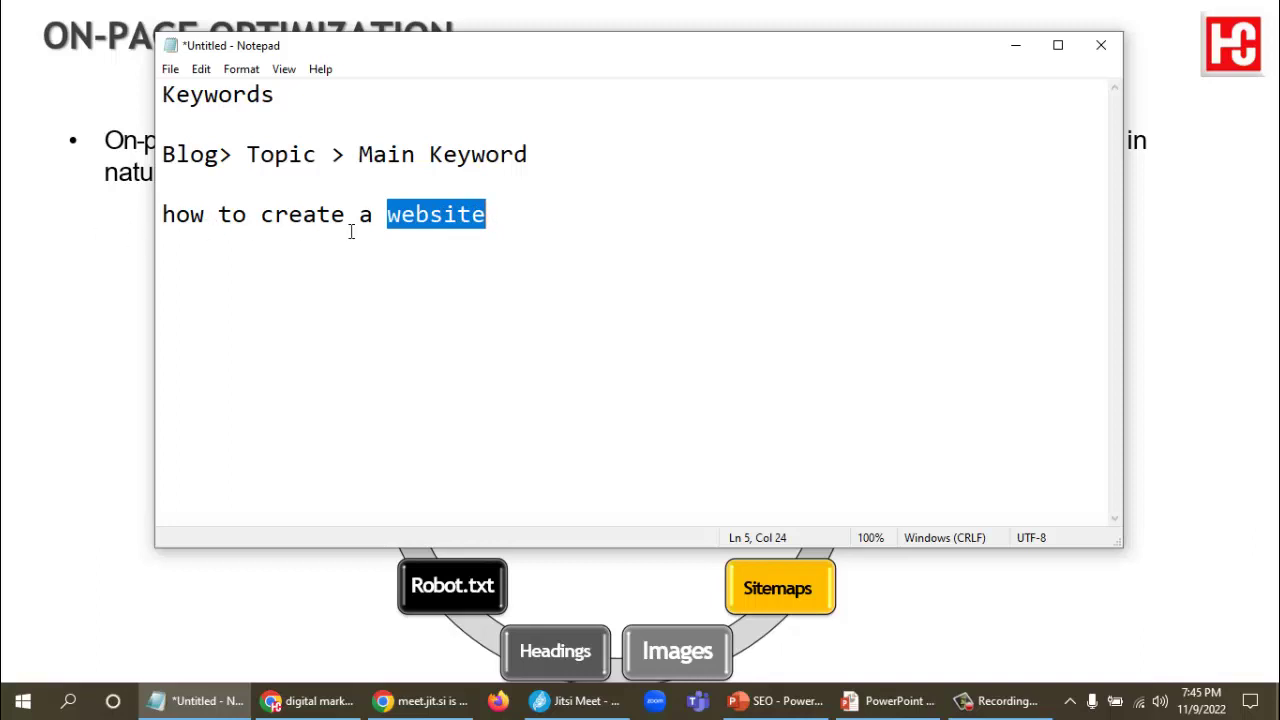
click(505, 221)
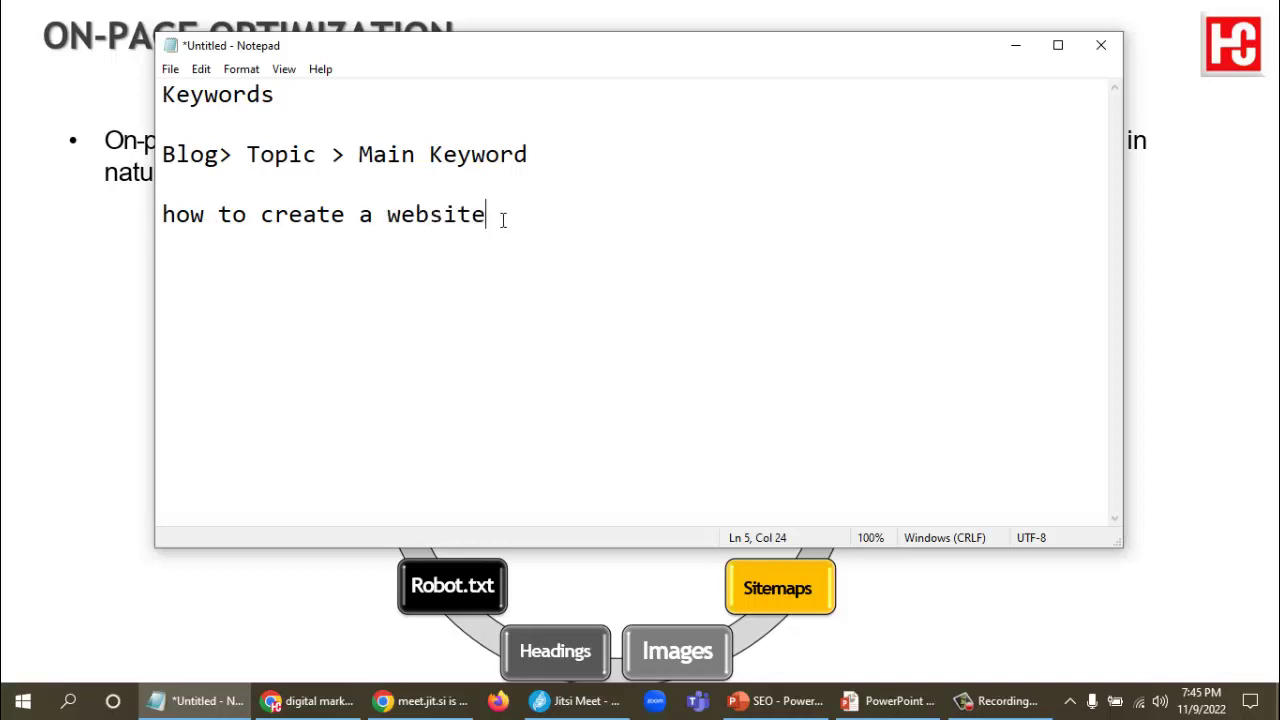
double_click(437, 218)
key(ctrl+c)
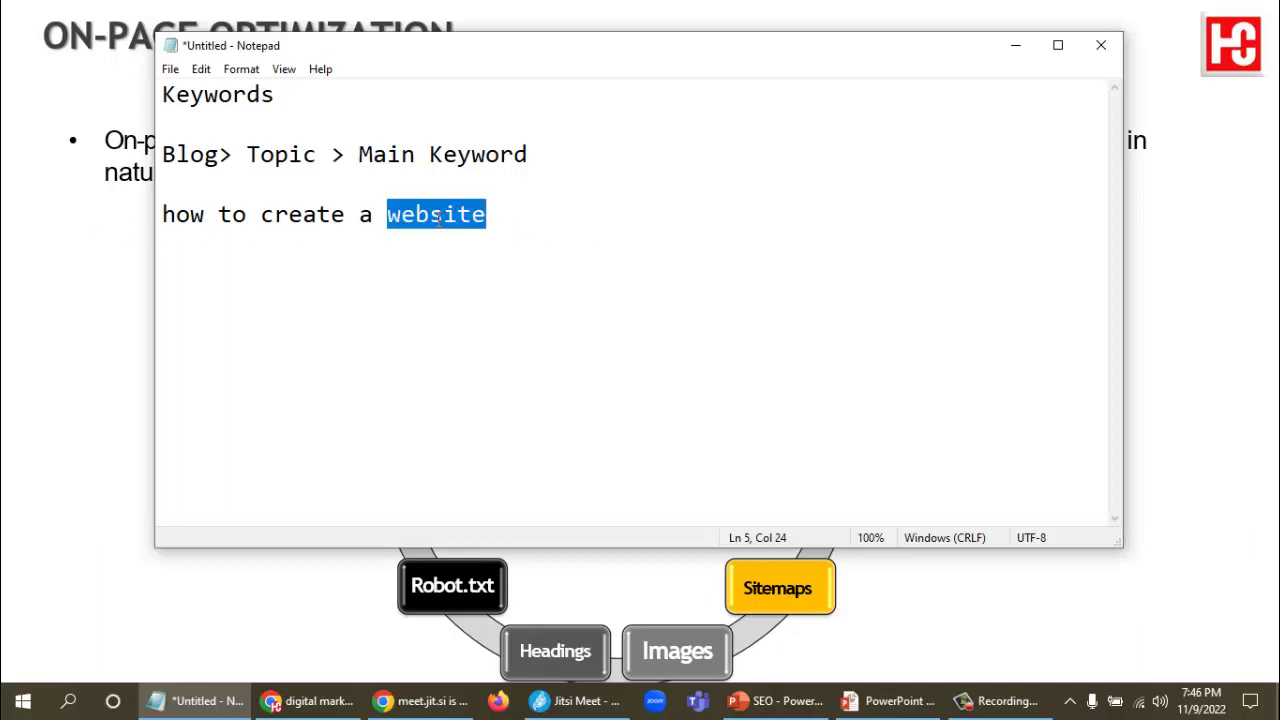
click(582, 157)
text(()
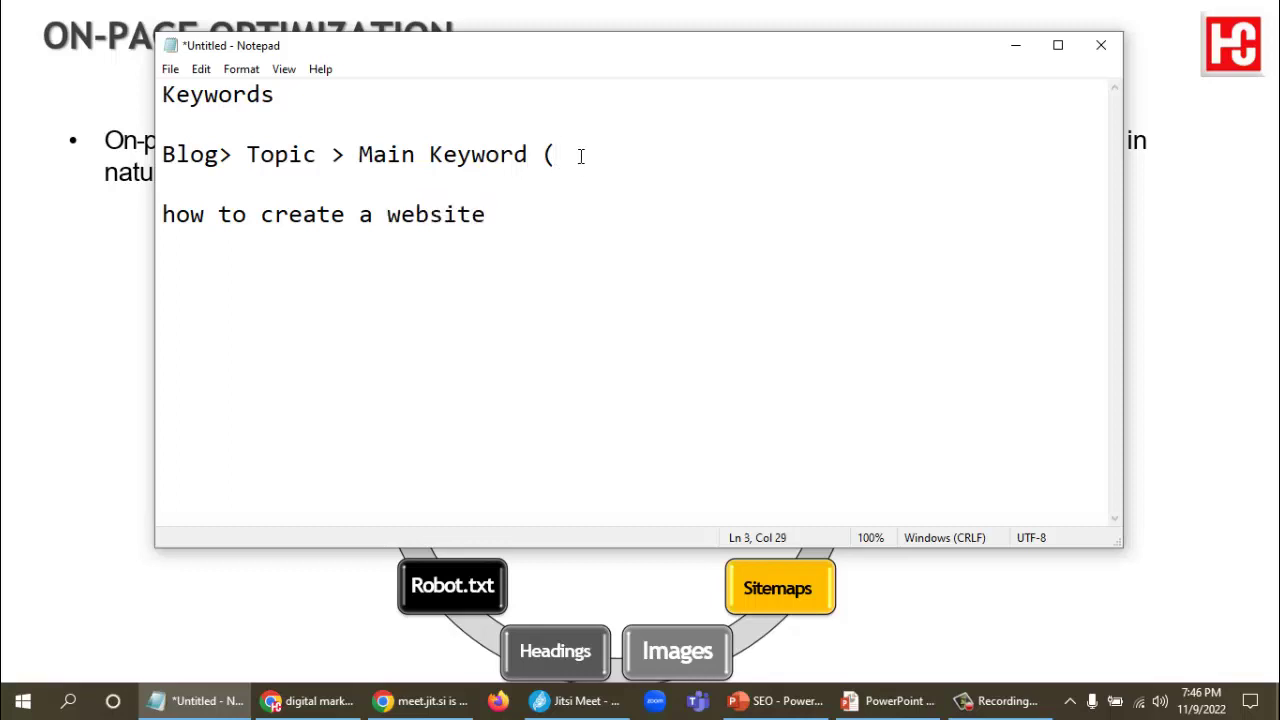
text())
key(Left)
key(ctrl+v)
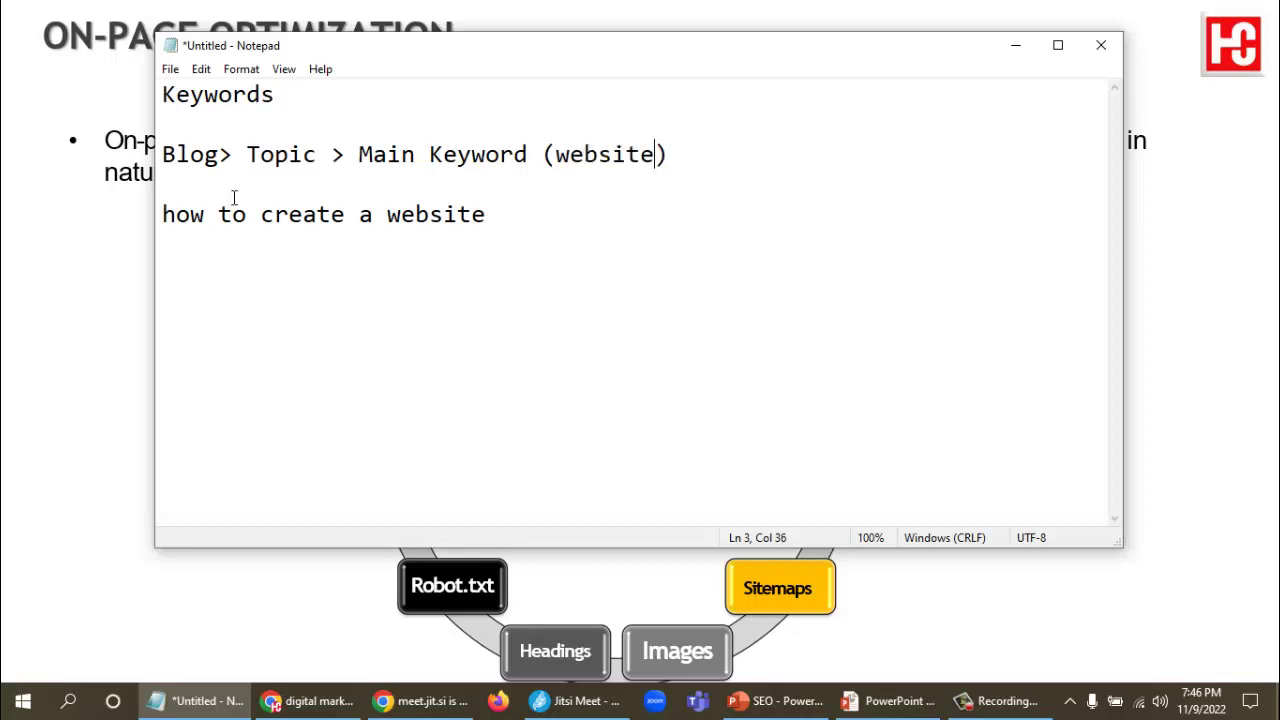
drag(388, 214, 487, 216)
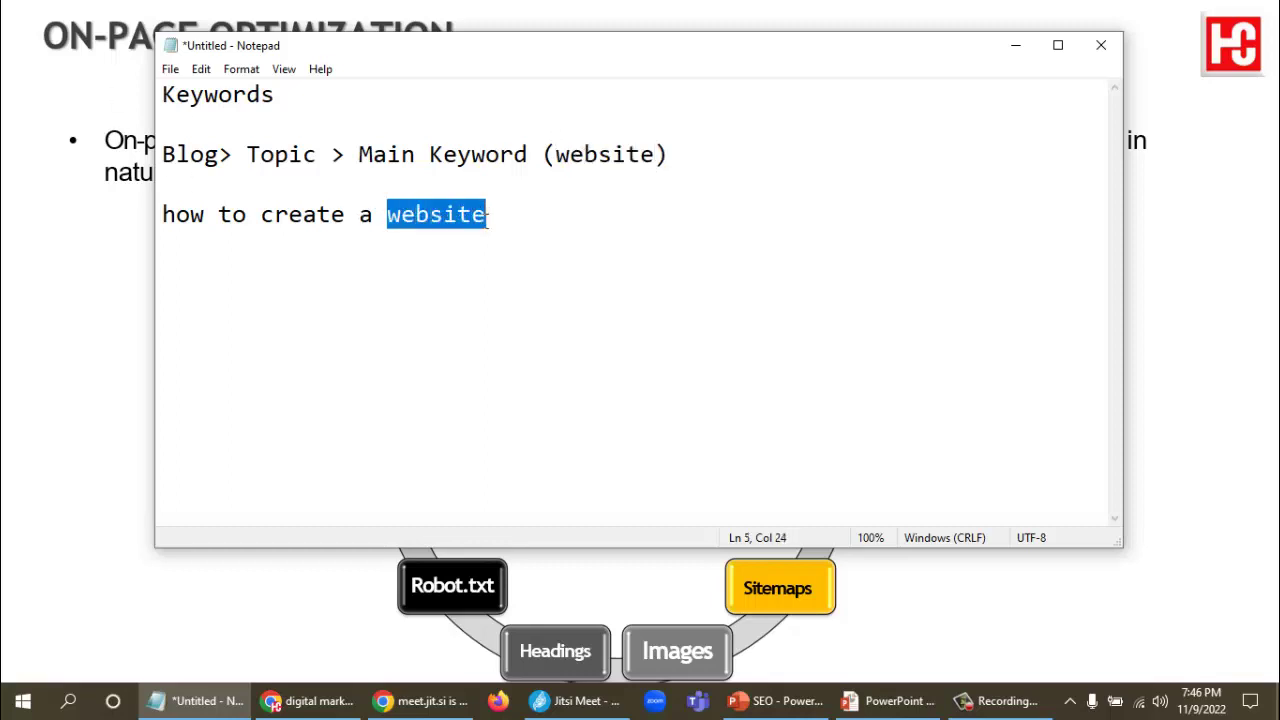
click(508, 216)
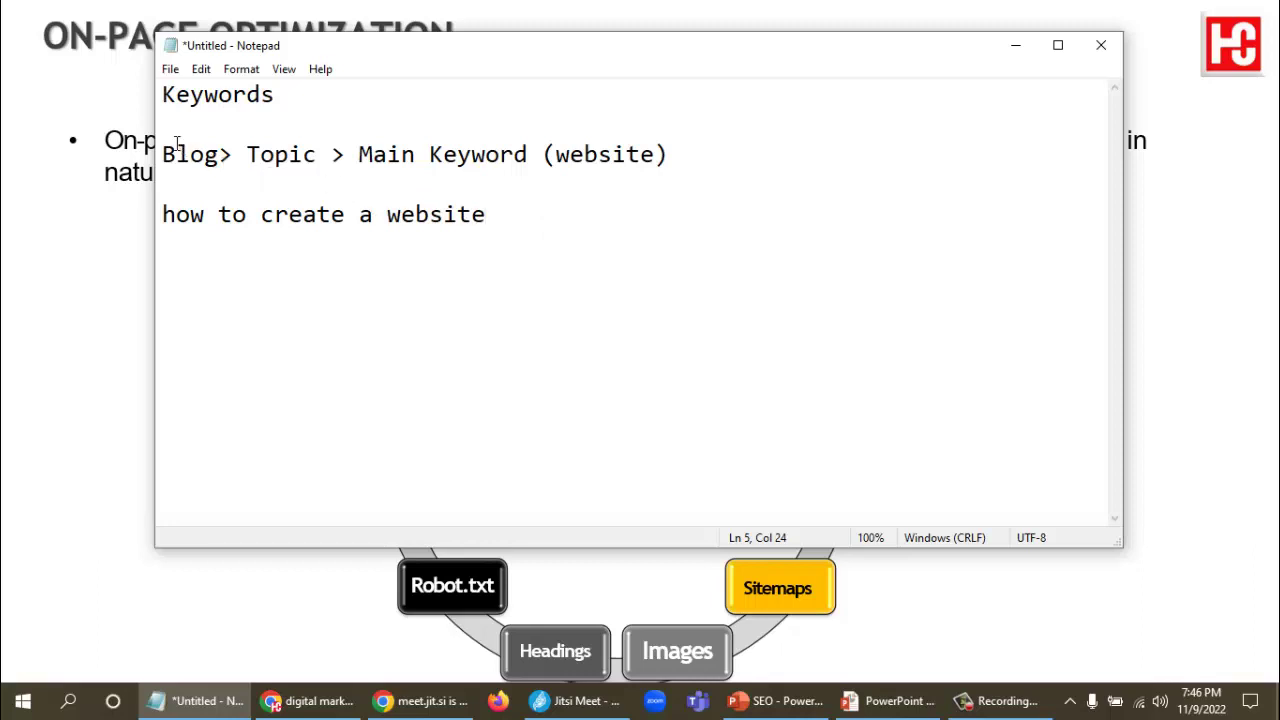
drag(163, 154, 224, 155)
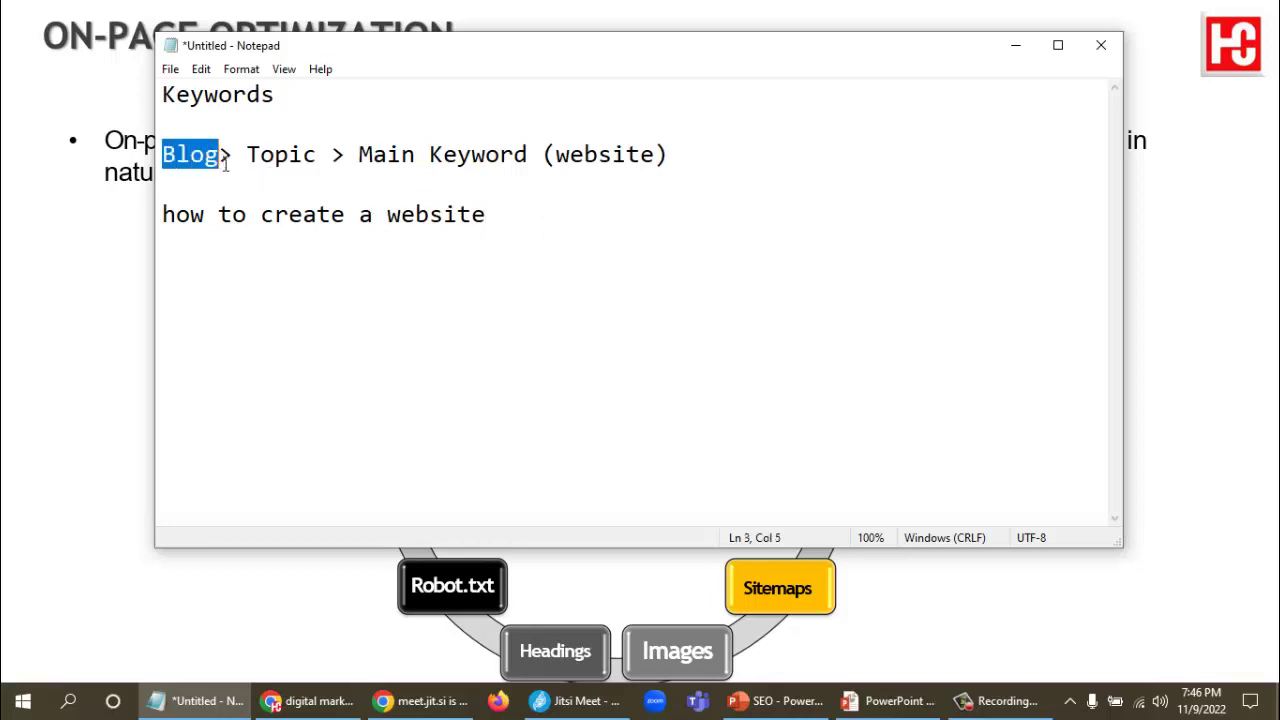
drag(387, 215, 488, 216)
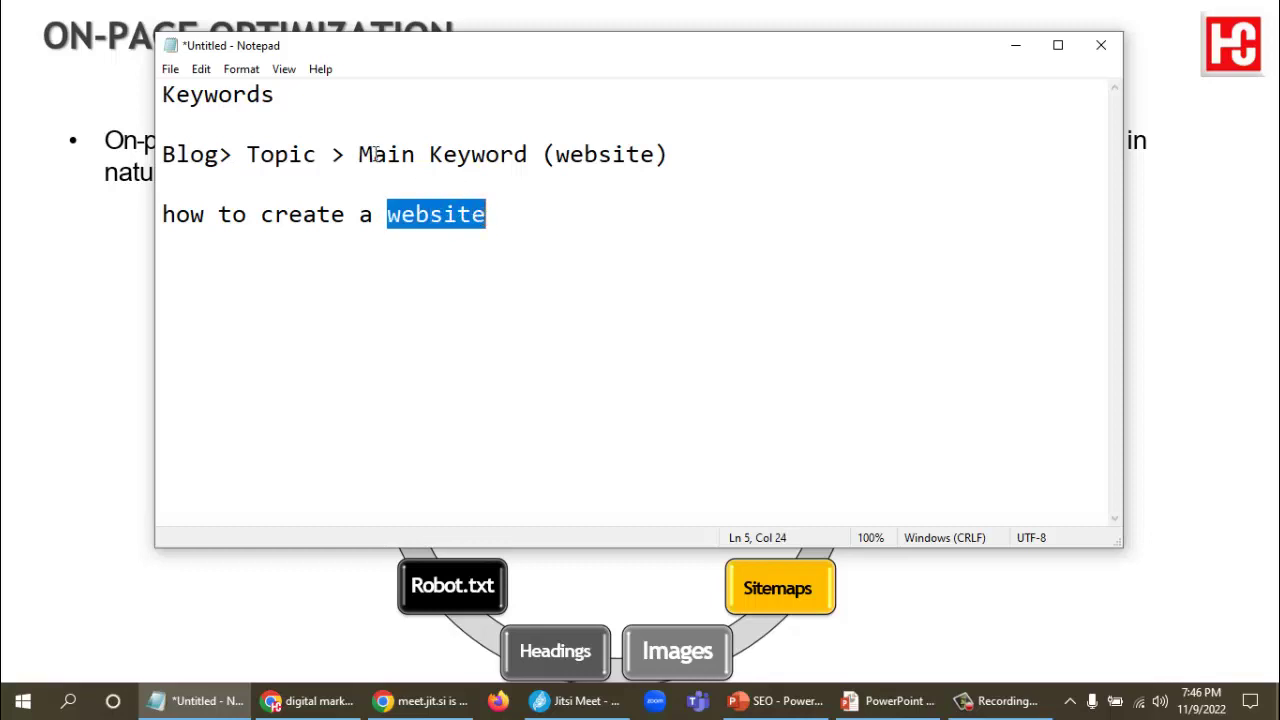
drag(374, 154, 491, 176)
Add the heading "Secondary Keywords" below the sample topic, separated by a blank line.
click(533, 223)
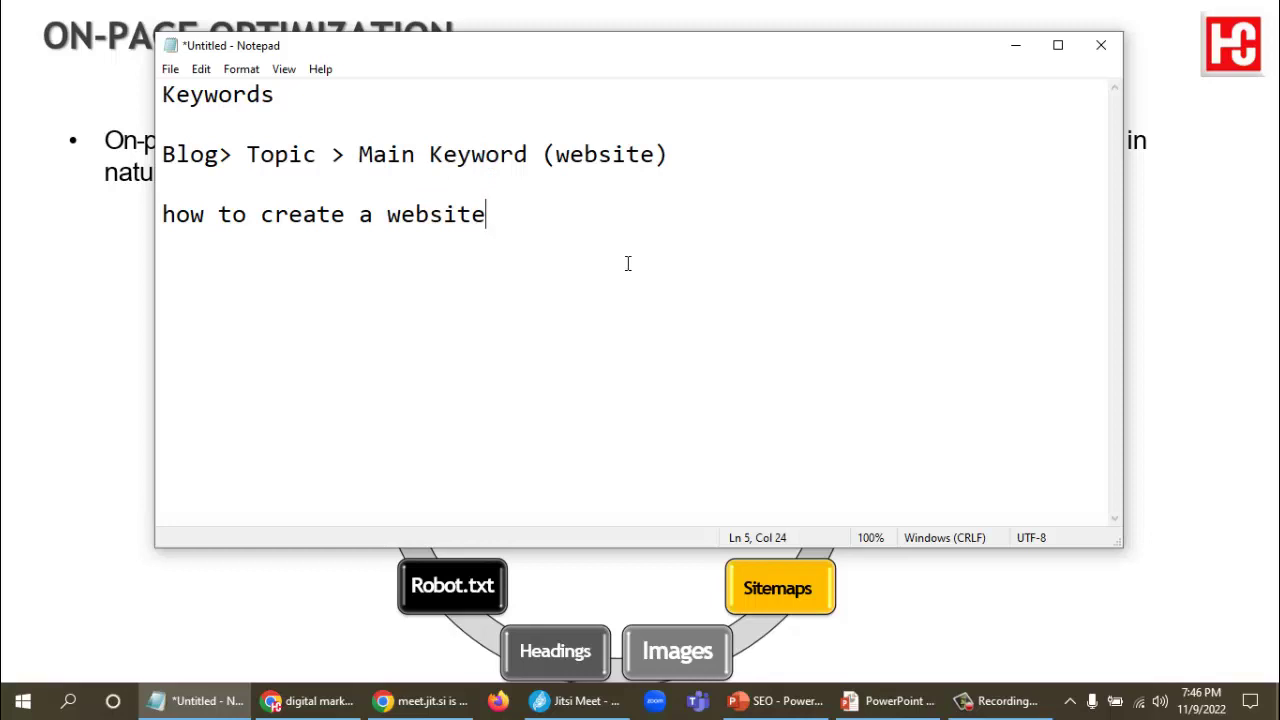
key(Return)
key(Return)
text(Seconda)
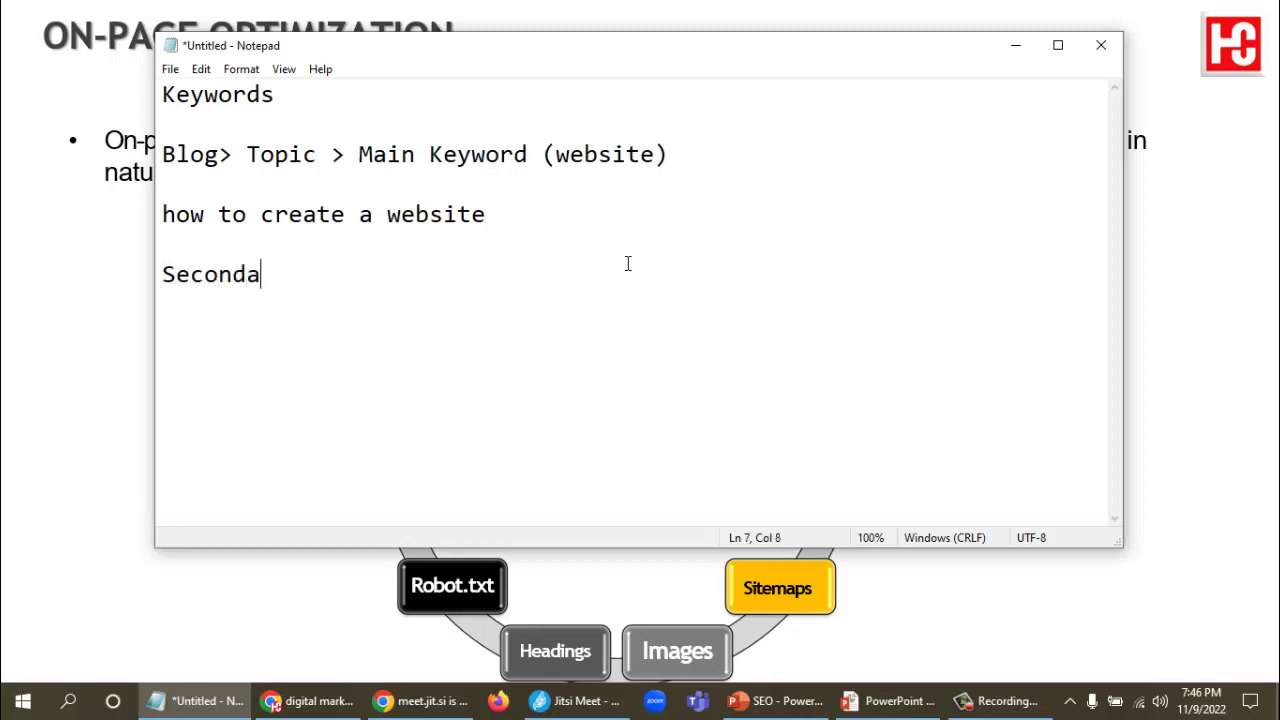
text(ry Keywo)
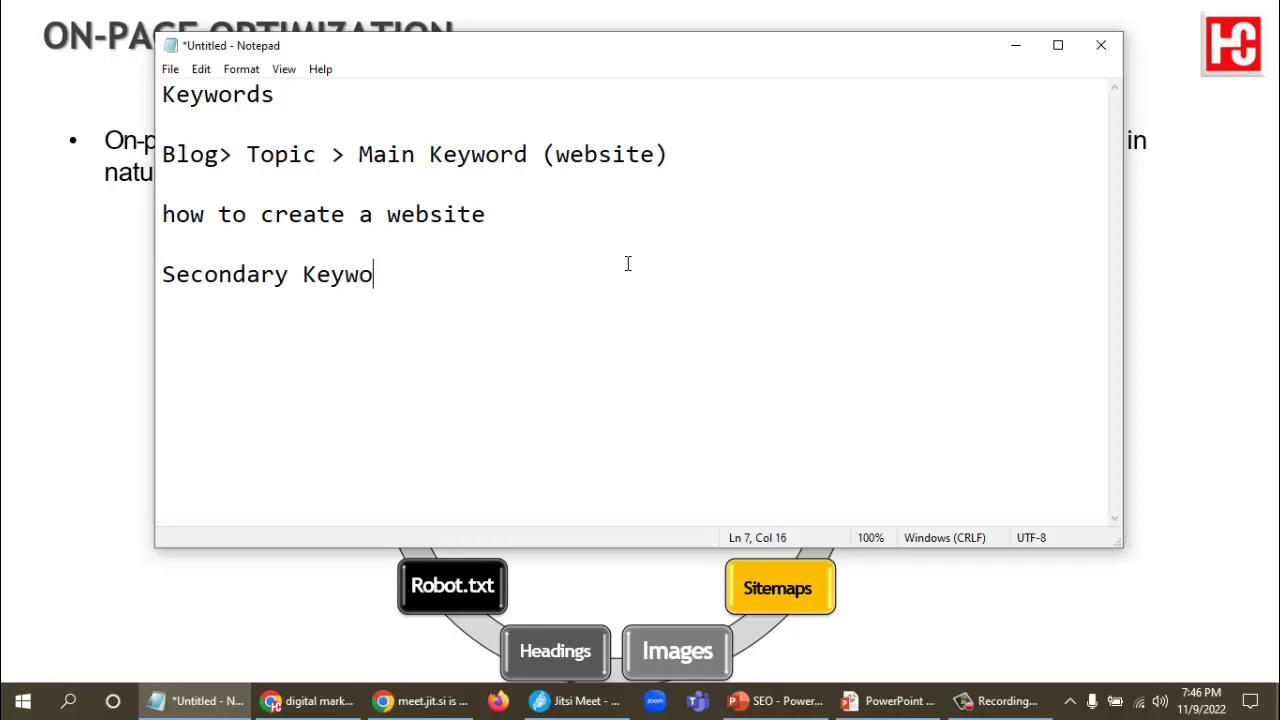
text(rds)
List "domain name" and "hosting" on separate lines under the Secondary Keywords heading, after a blank line.
key(Return)
key(Return)
text(domain name)
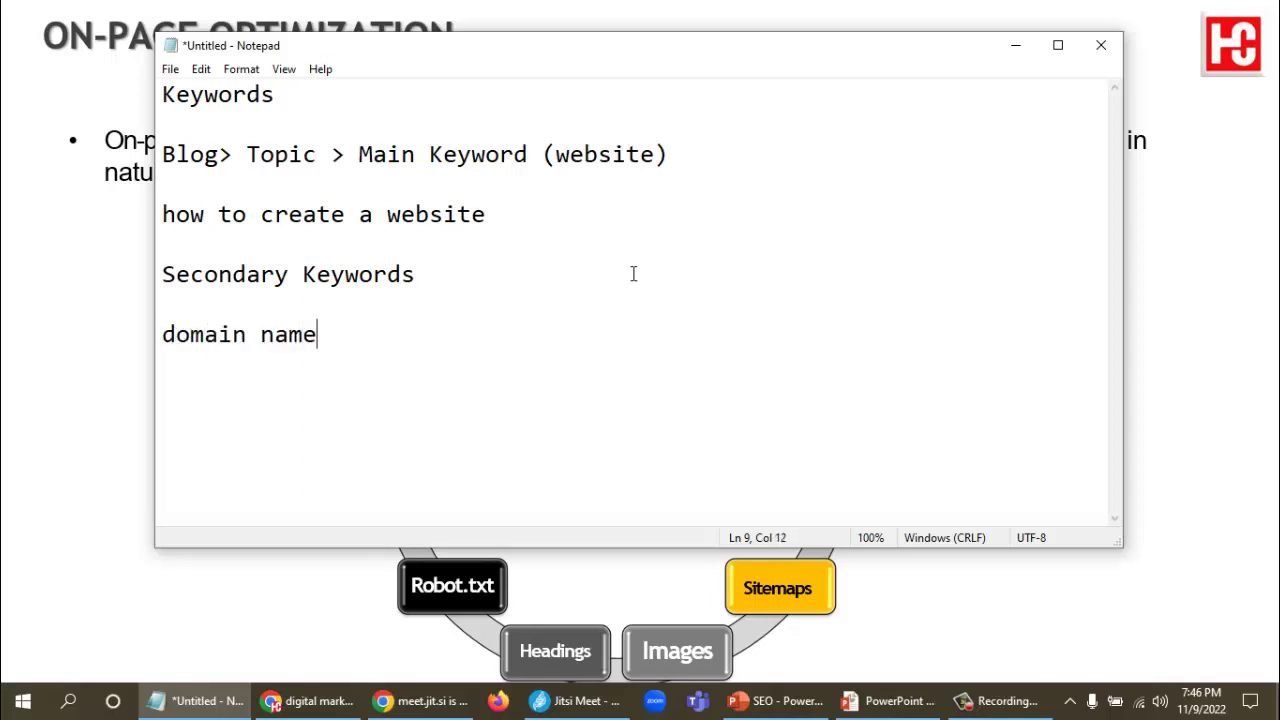
key(Return)
text(hos)
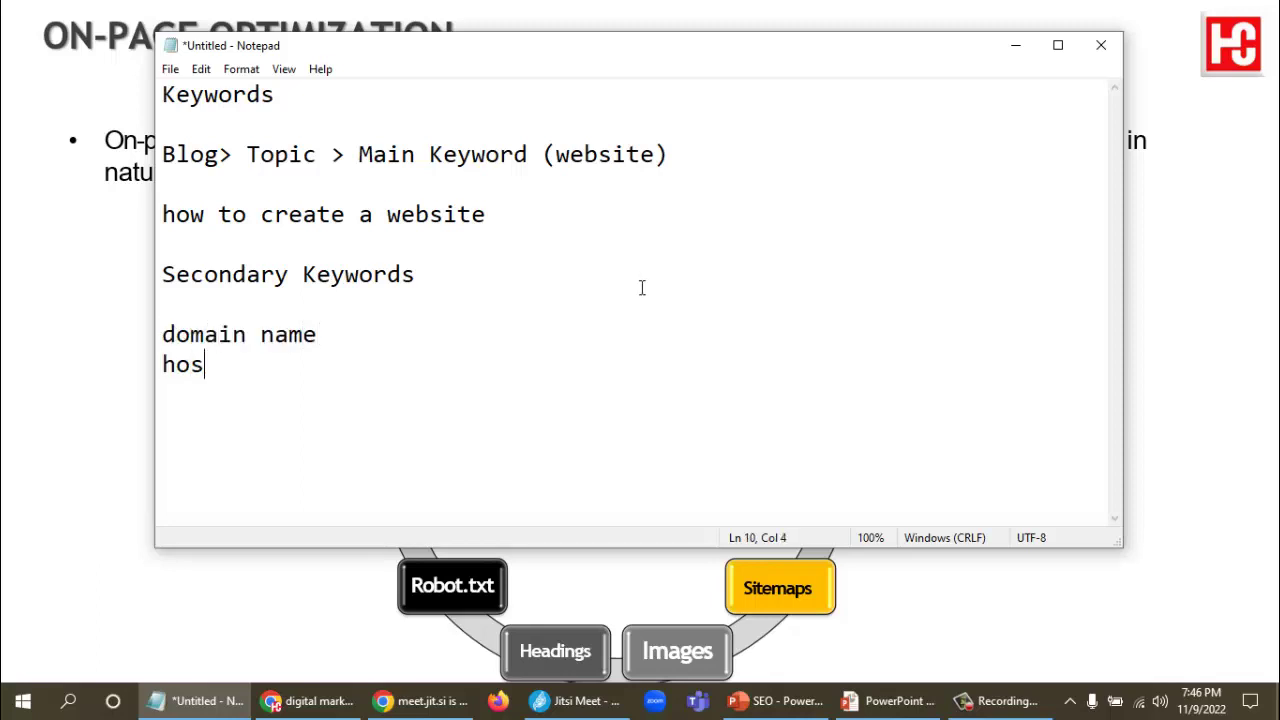
text(ting)
Add "email addresses" and "database" on separate lines at the end of the secondary keywords list, correcting any misspelling.
key(Return)
text(em)
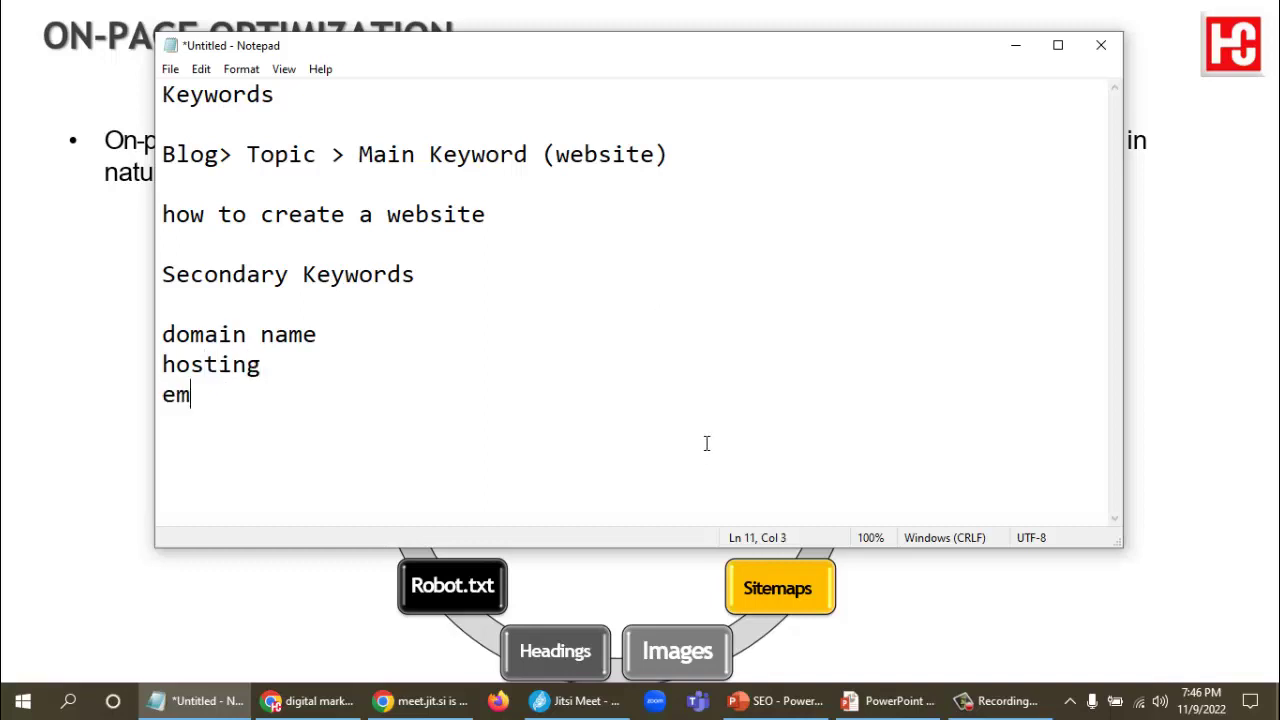
text(aiol addres)
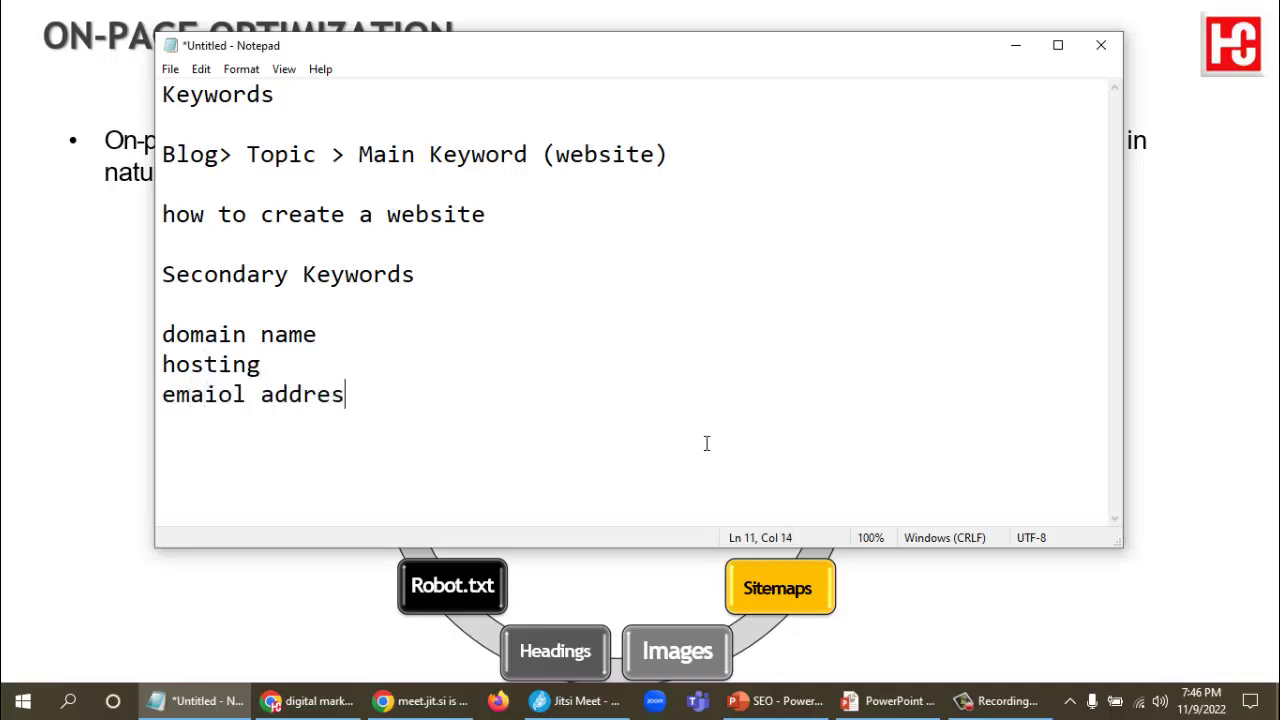
text(ses)
key(Return)
click(236, 394)
key(BackSpace)
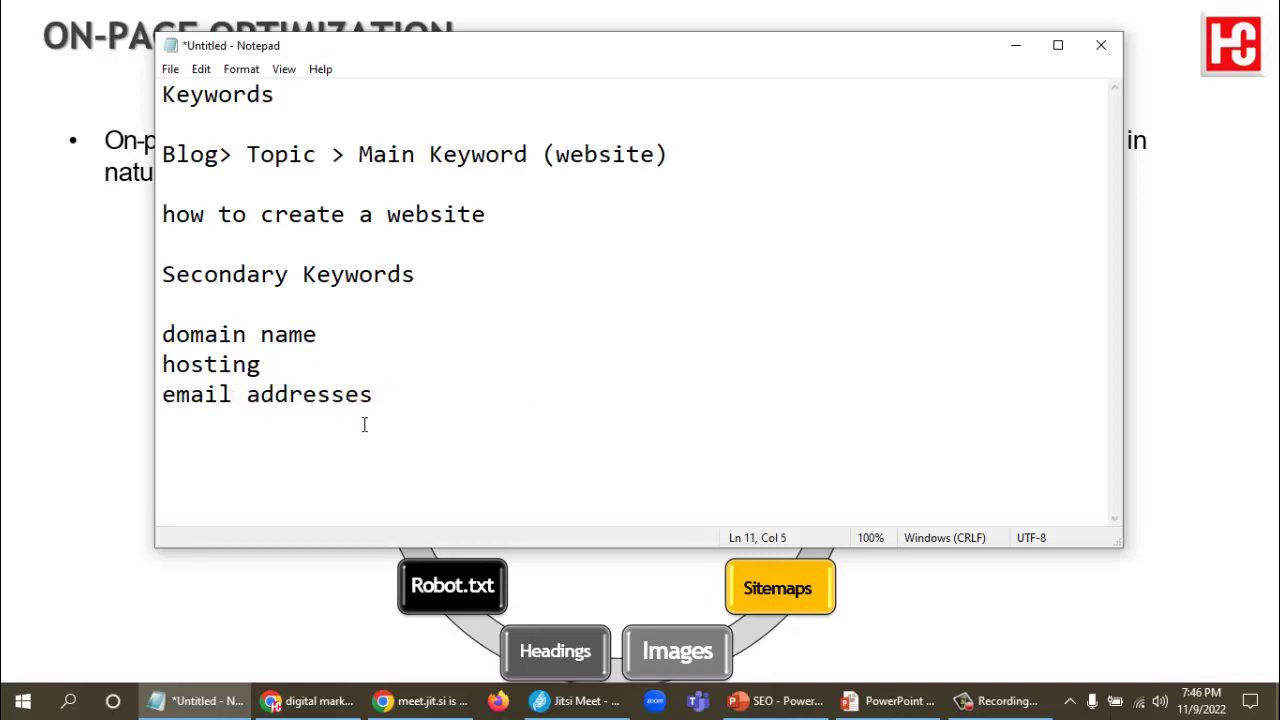
click(397, 385)
key(Down)
text(database)
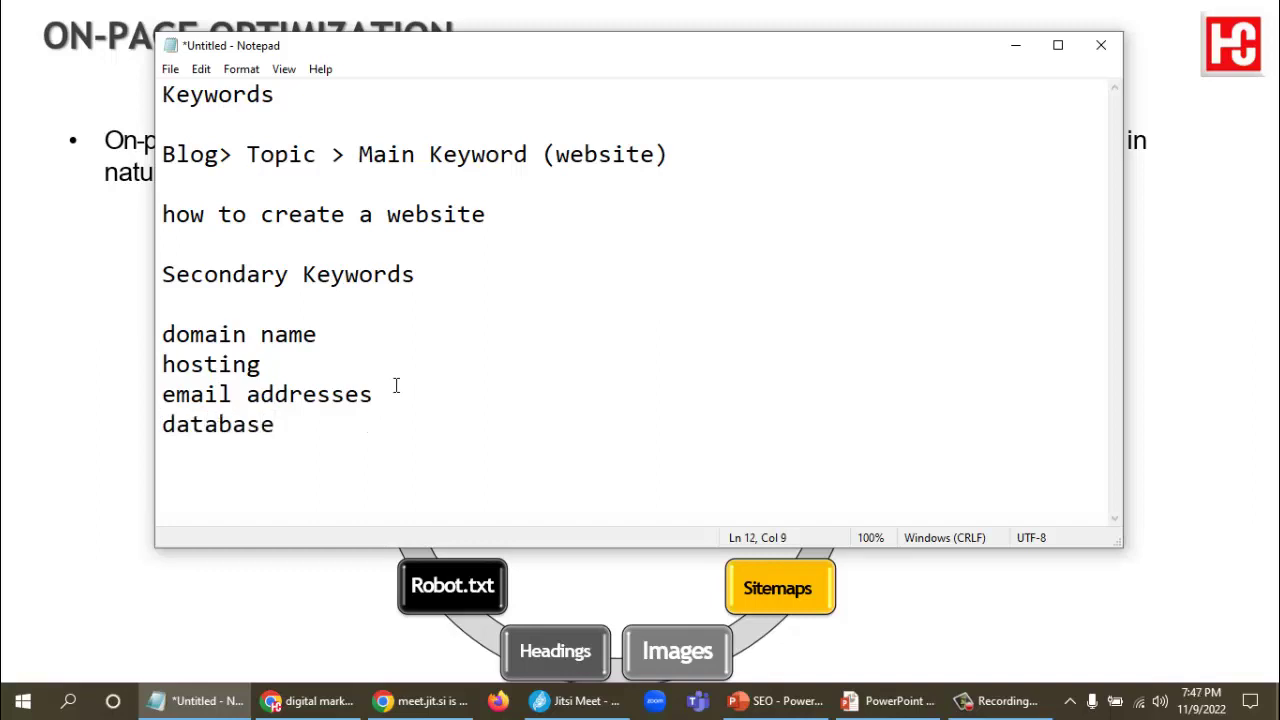
drag(162, 334, 290, 428)
drag(388, 214, 492, 212)
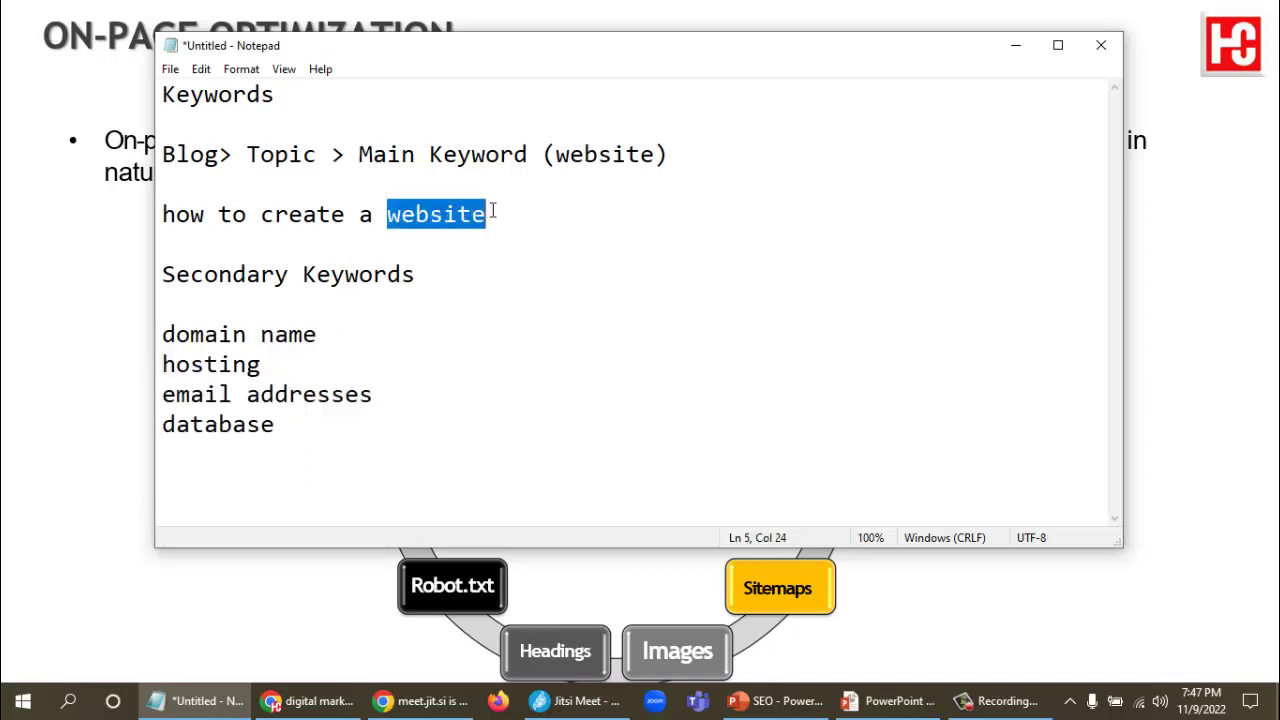
click(166, 336)
drag(166, 336, 276, 426)
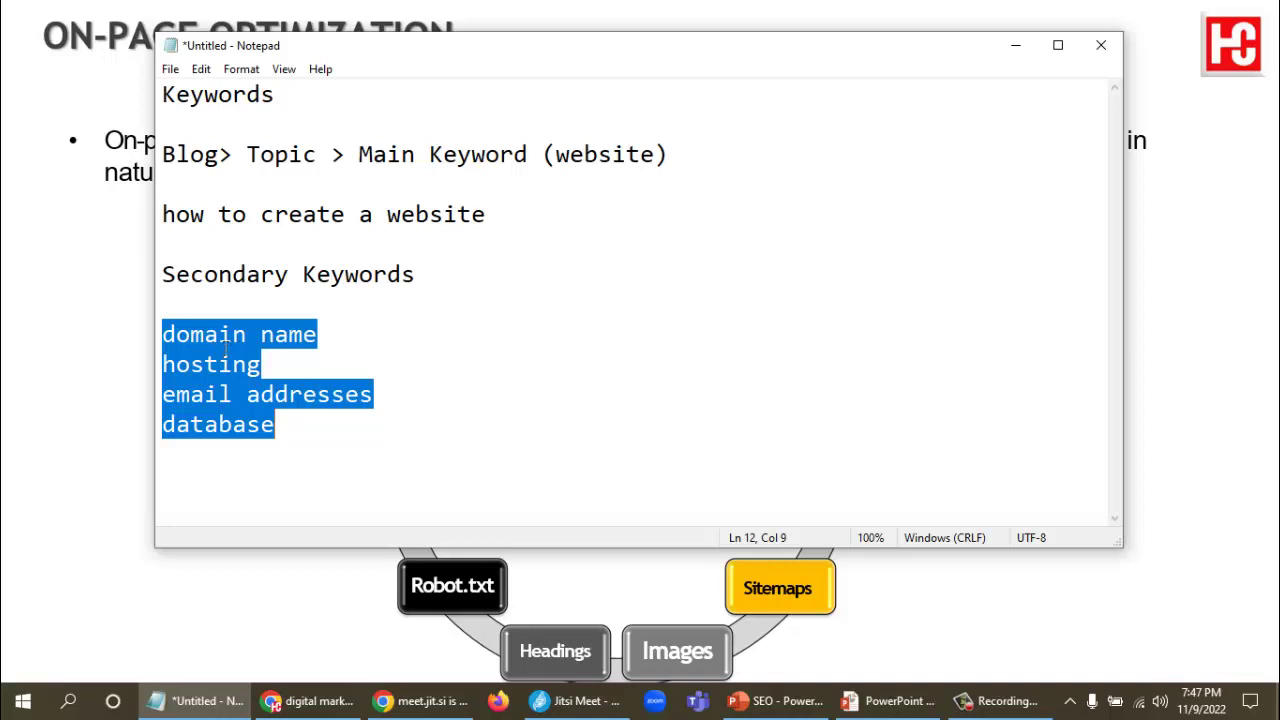
drag(388, 216, 496, 222)
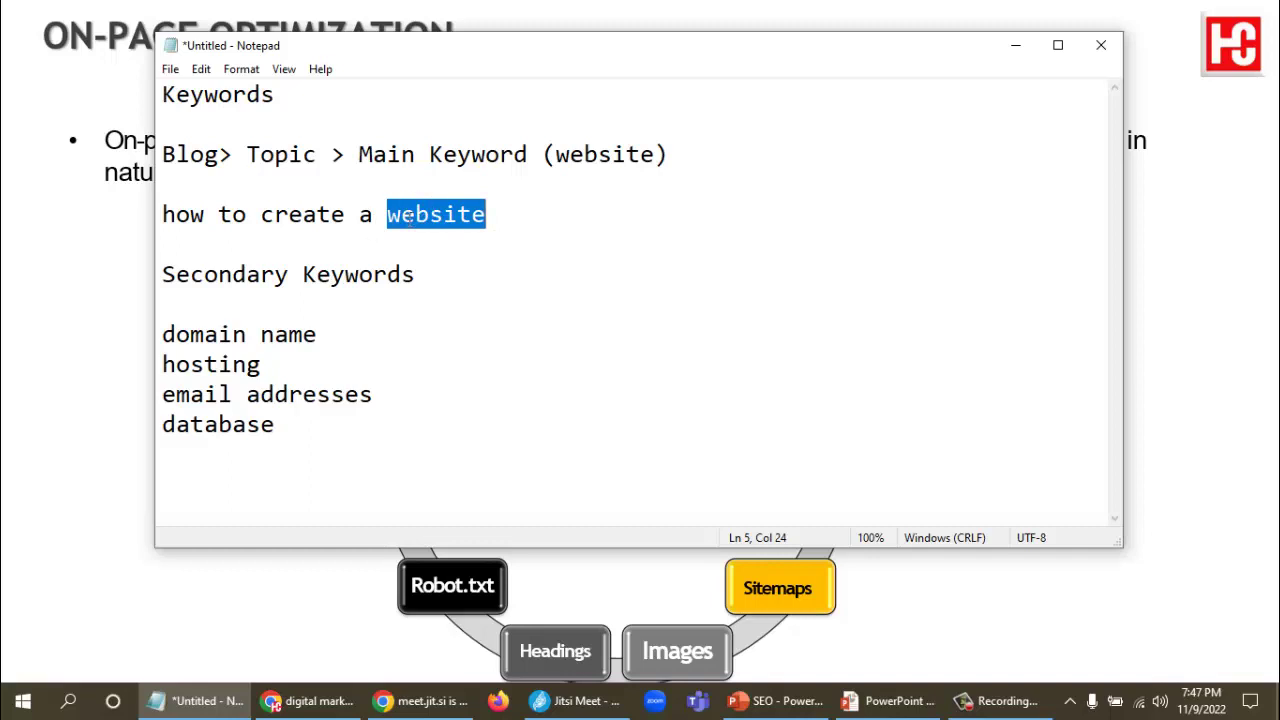
Switch to the Google results for "digital marketing course" in Chrome and highlight the title of the Udemy listing.
key(alt+Tab)
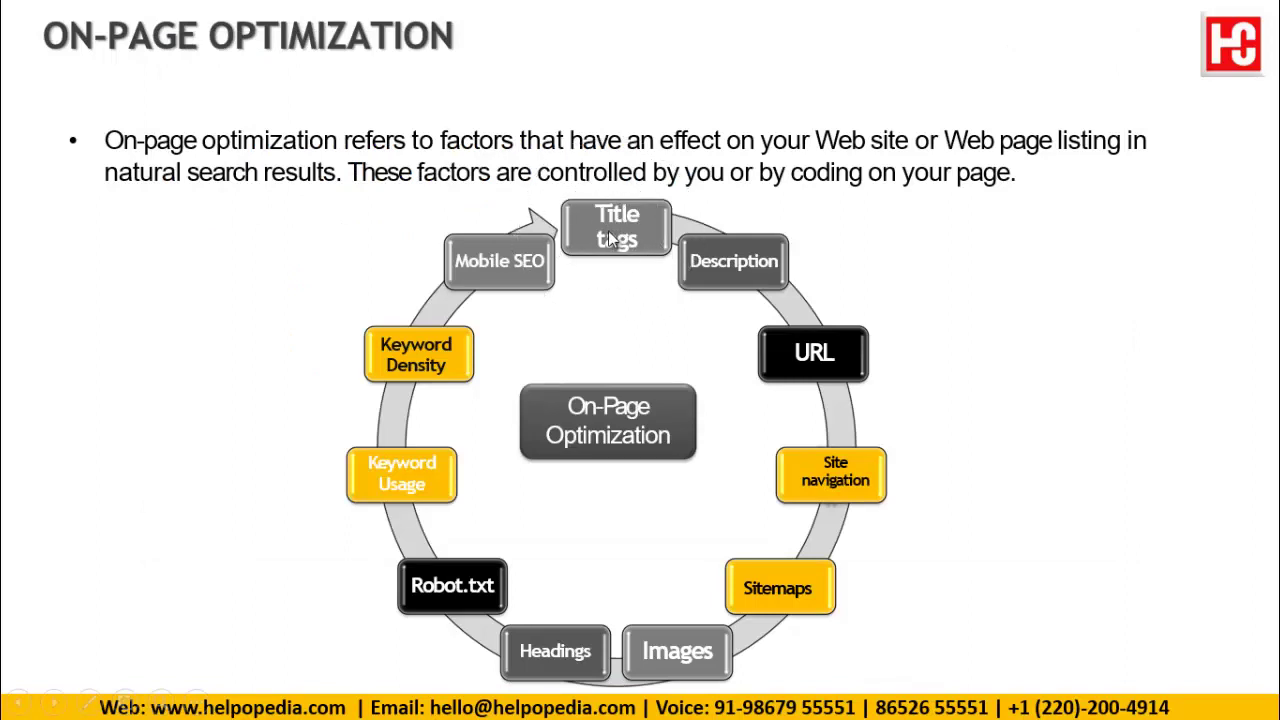
key(alt+Tab)
key(Tab)
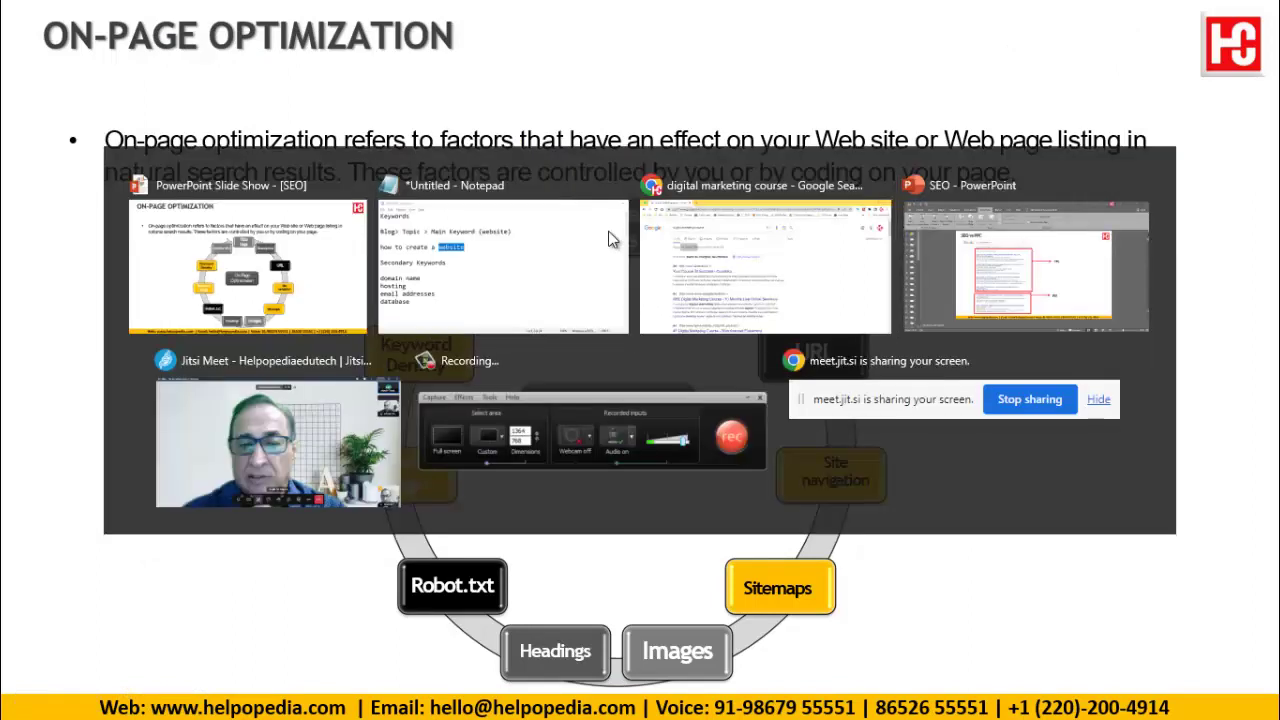
scroll(916, 346, down, 10)
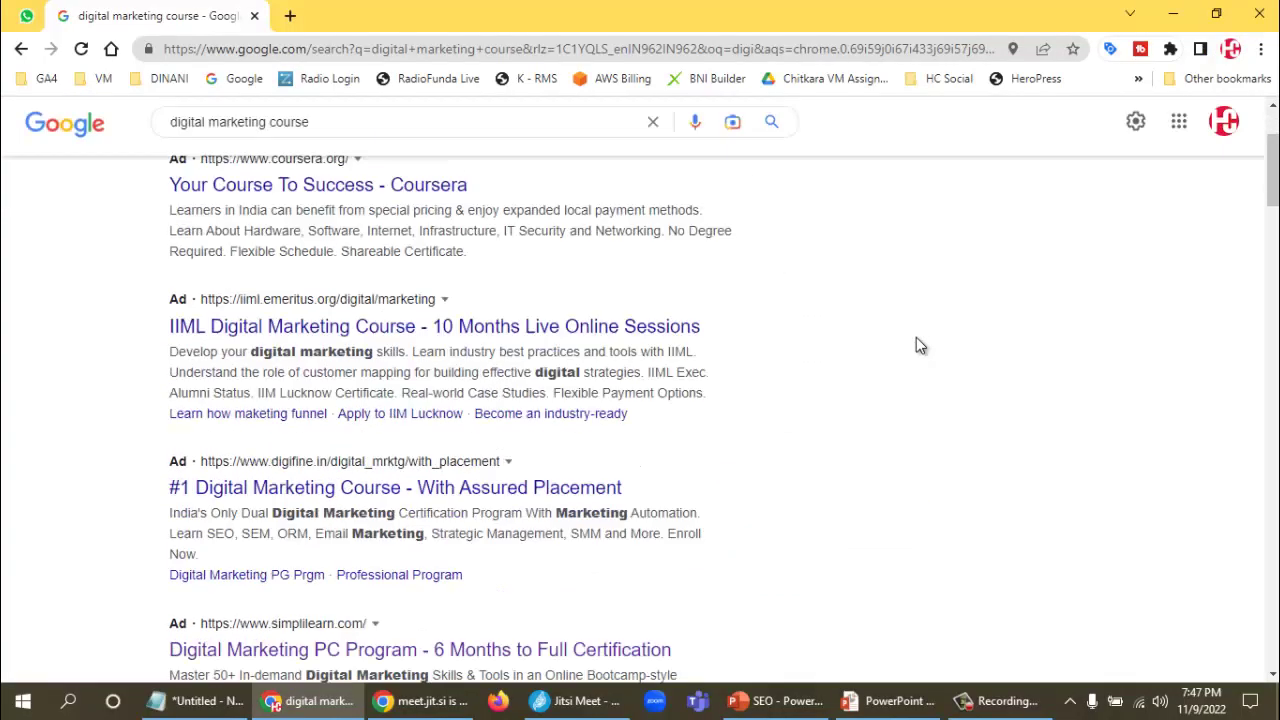
scroll(651, 434, down, 5)
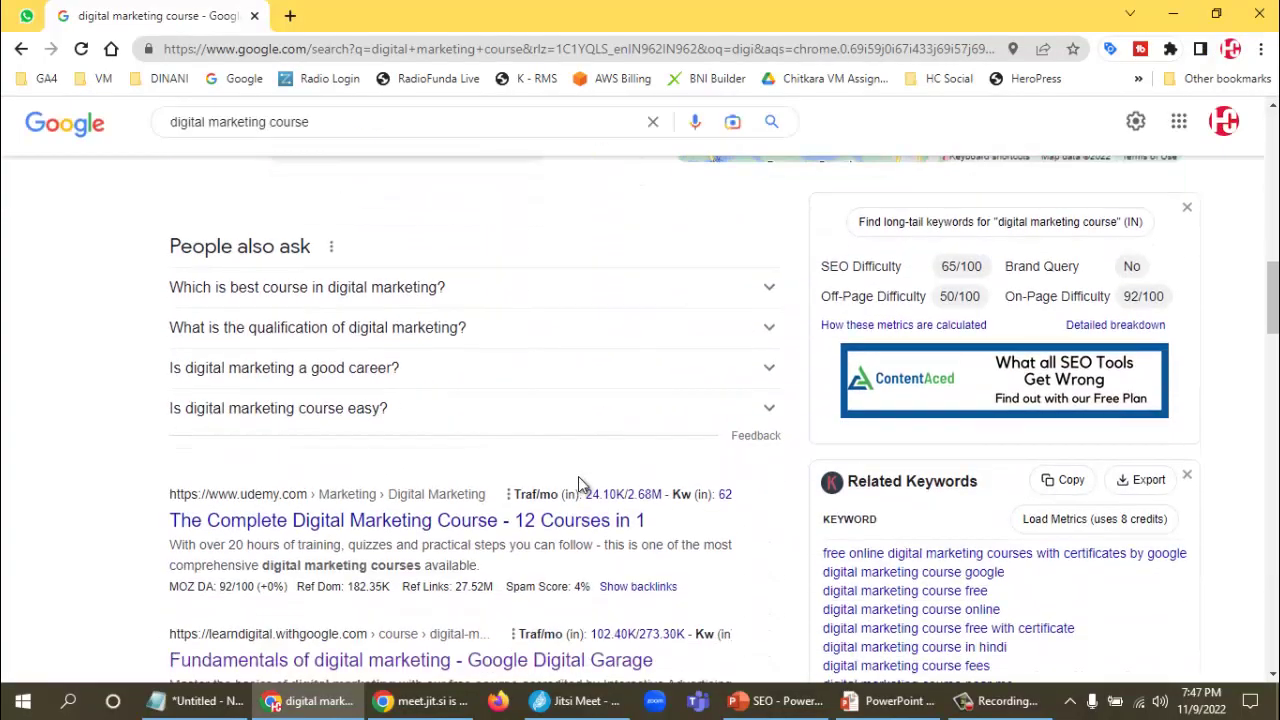
drag(166, 336, 661, 341)
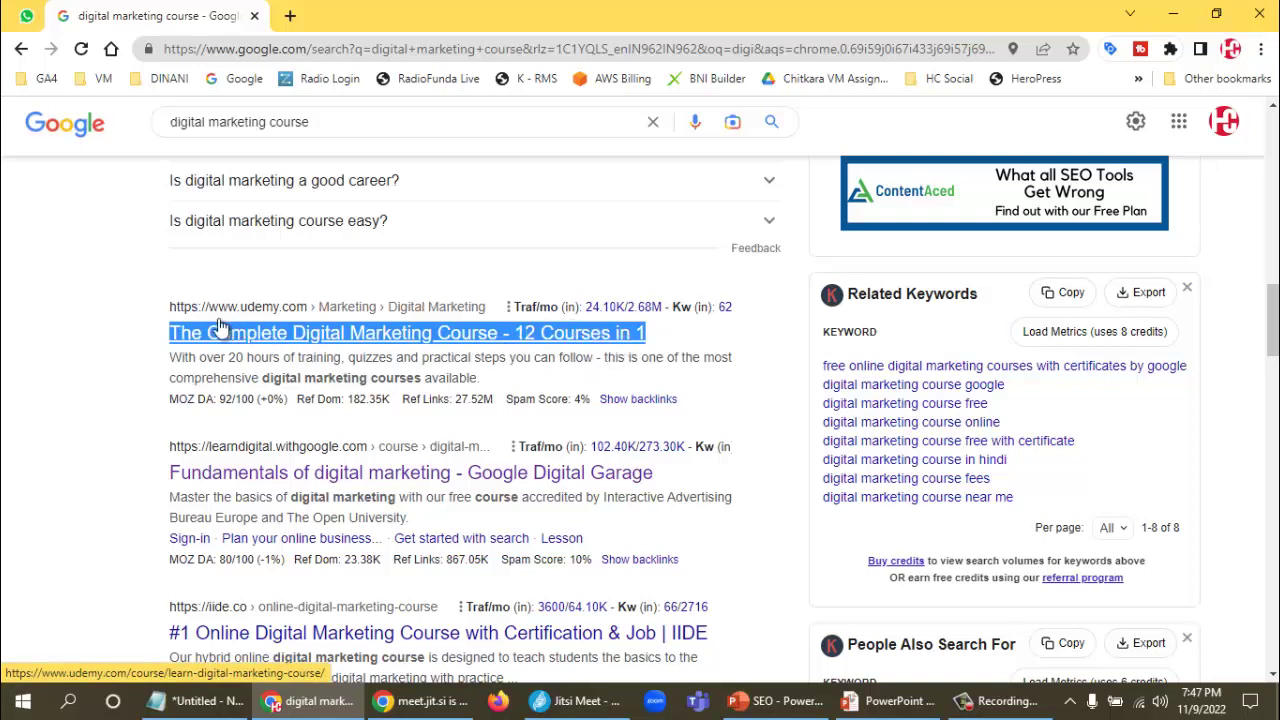
click(98, 349)
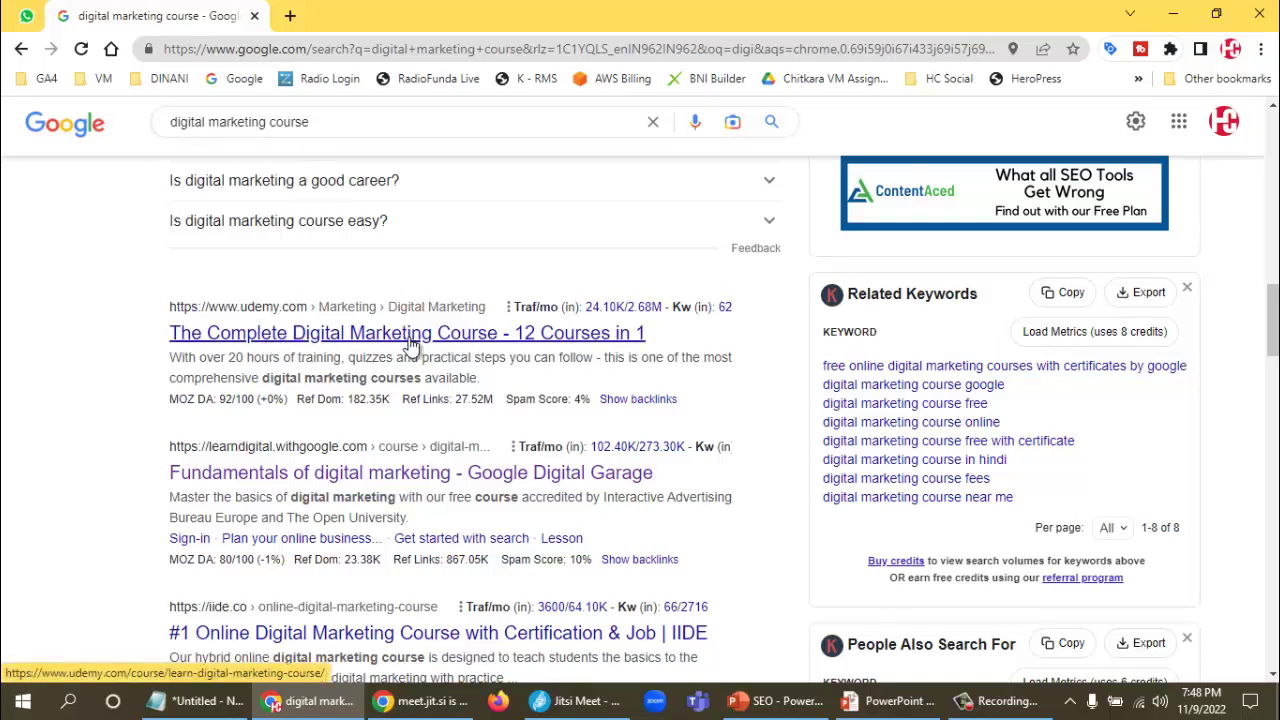
Check the On-Page Optimization slide, return to the Google results and highlight the description text of the Udemy, Google Digital Garage and IIDE listings.
key(alt+Tab)
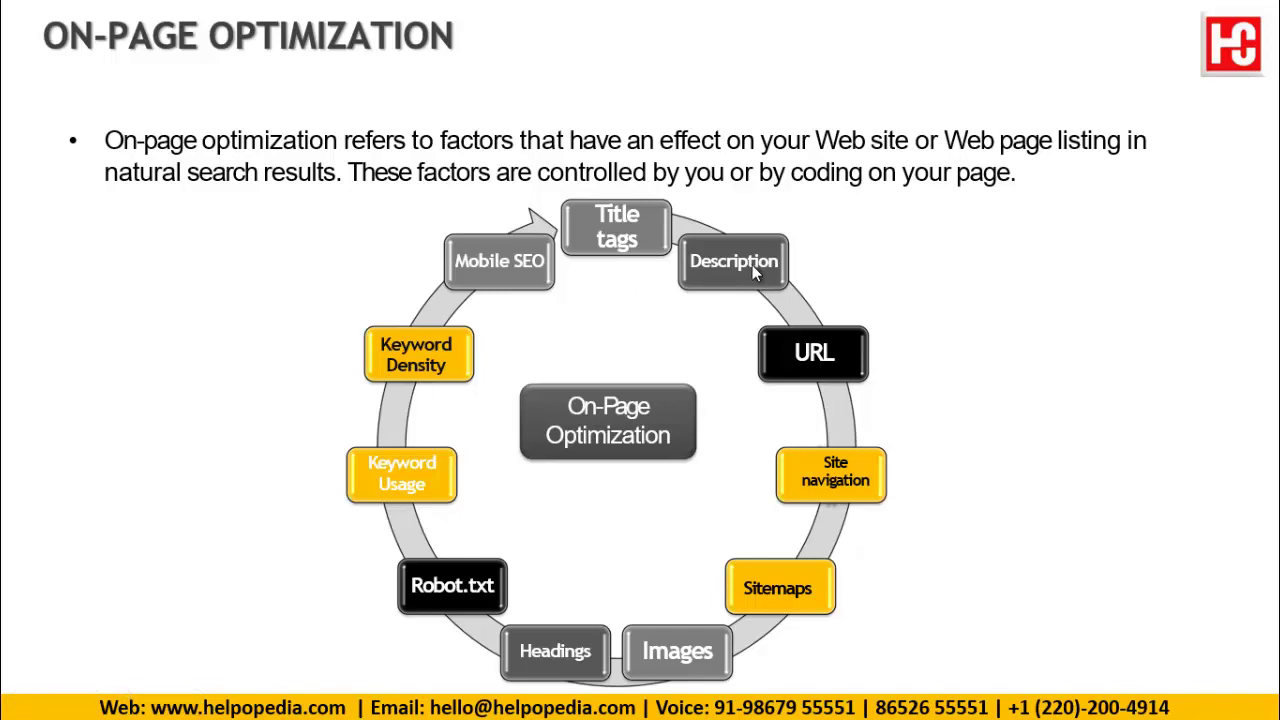
key(alt+Tab)
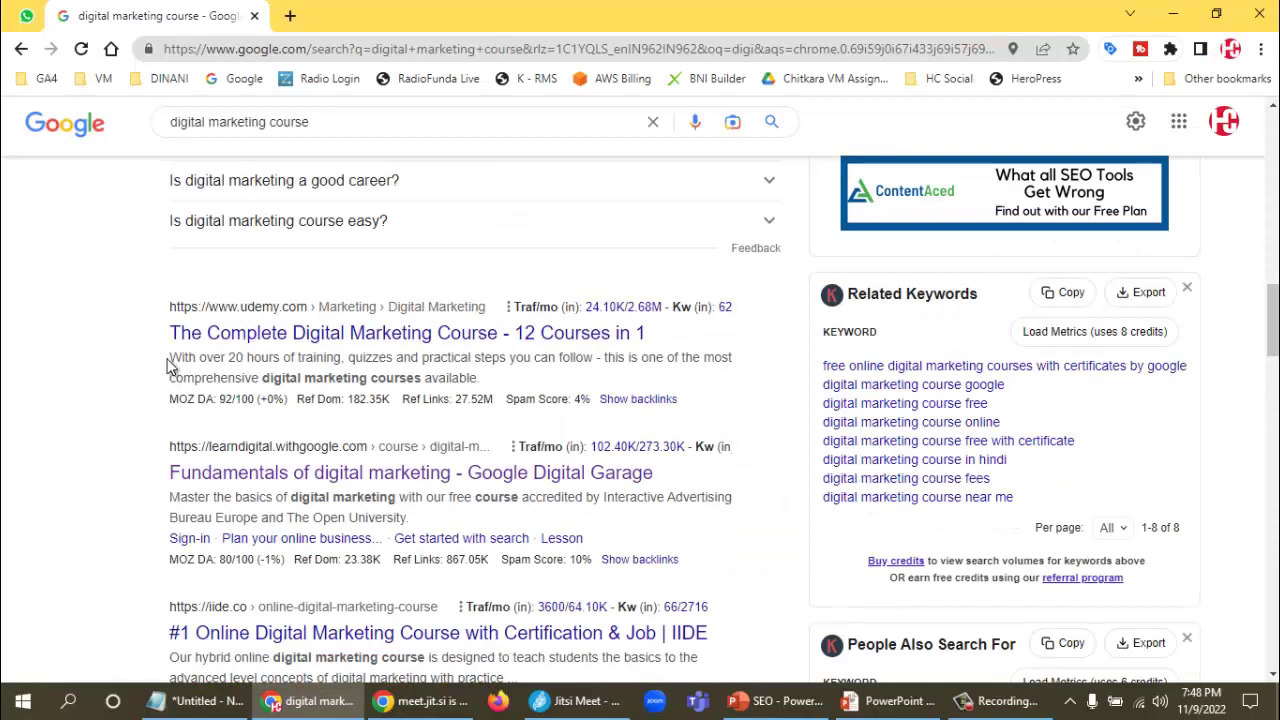
drag(170, 357, 480, 391)
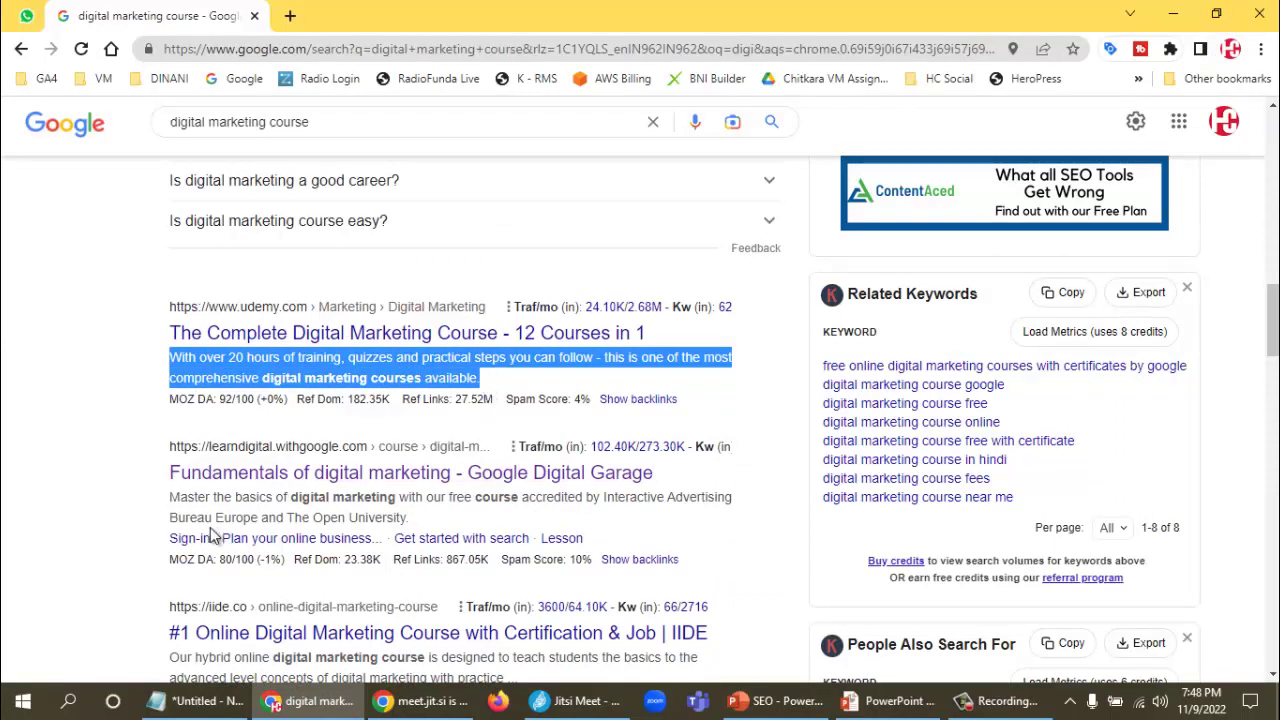
drag(172, 490, 465, 506)
scroll(122, 482, down, 2)
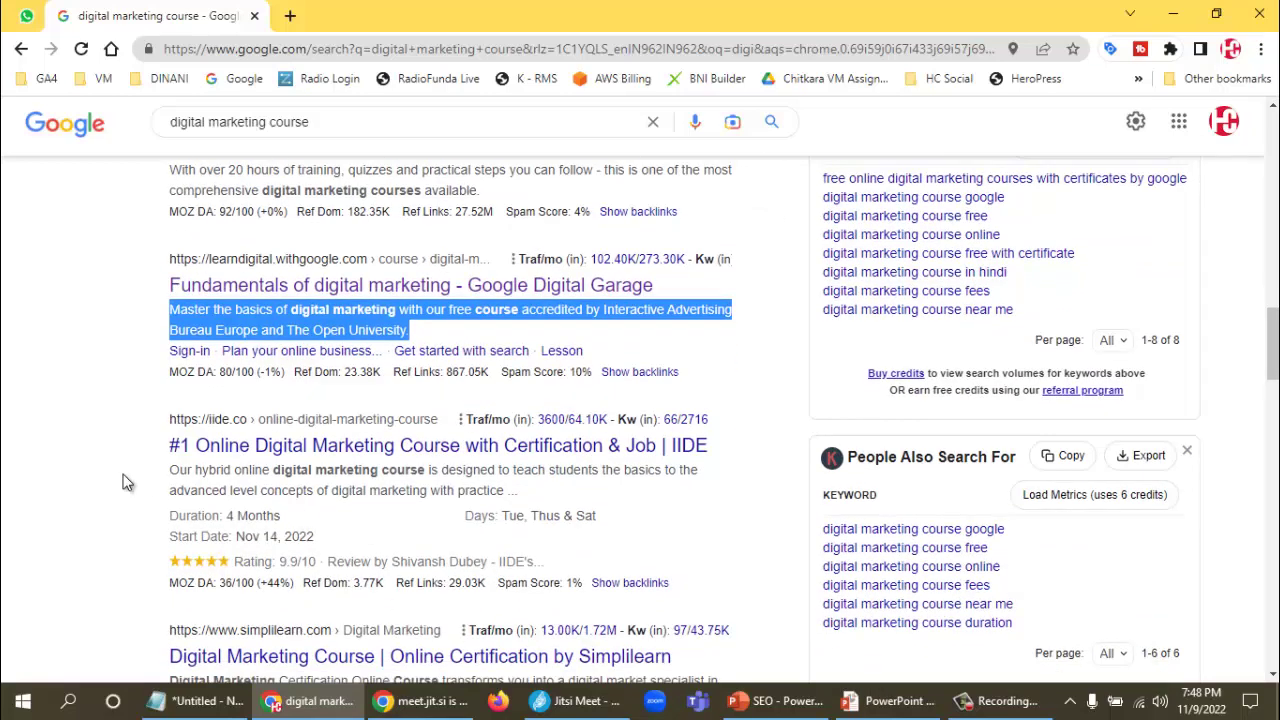
drag(168, 472, 521, 508)
scroll(378, 457, up, 2)
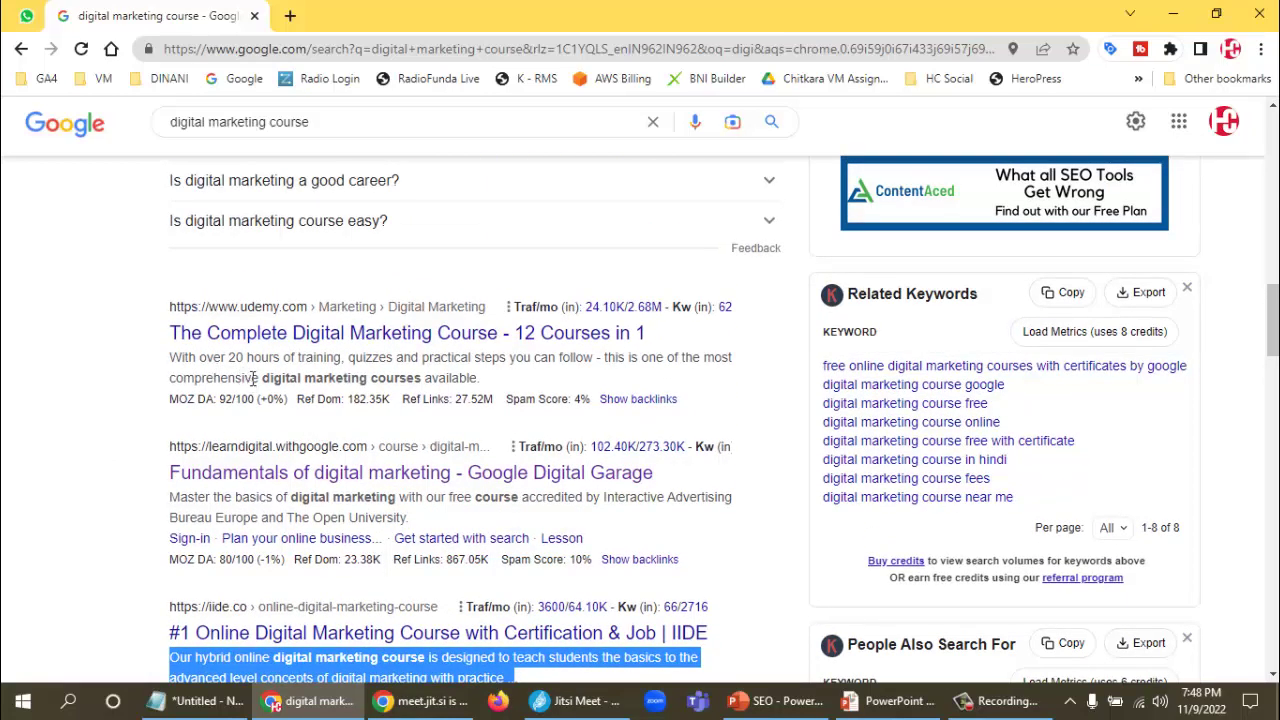
Highlight the query "digital marketing course" and its bold matching words in the Udemy and Google Digital Garage descriptions.
click(171, 121)
drag(171, 121, 331, 128)
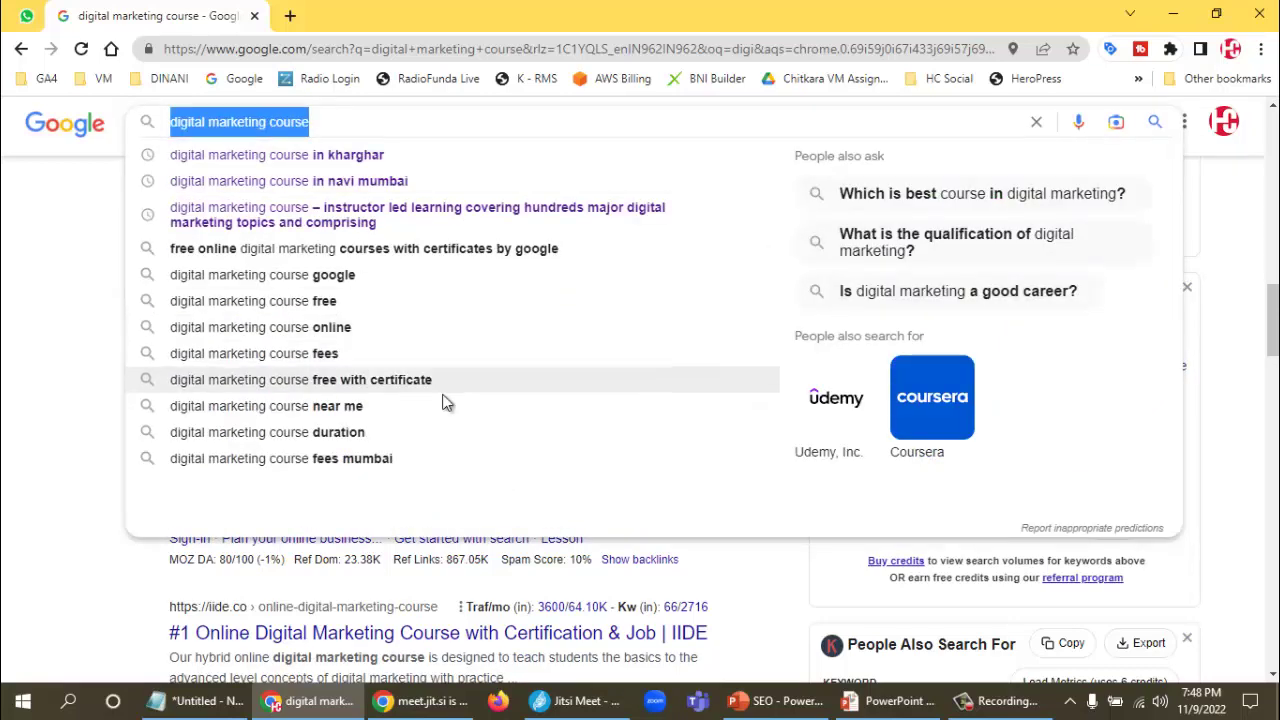
click(20, 405)
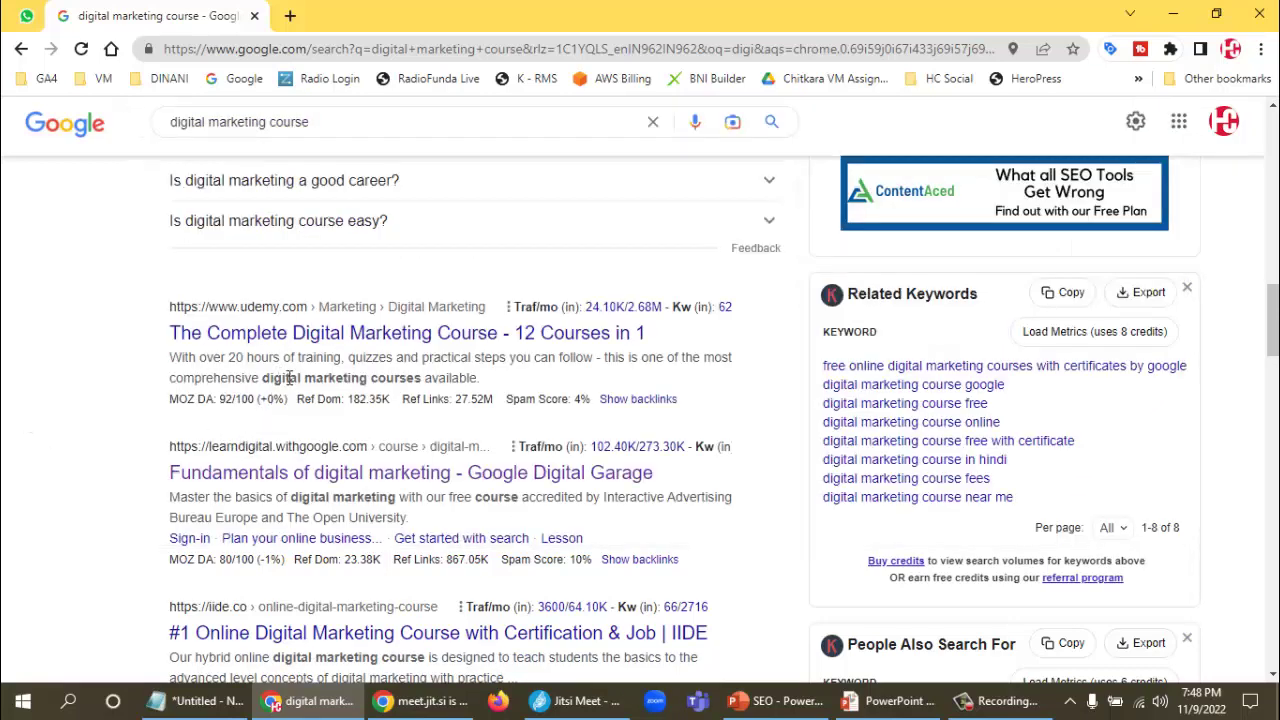
drag(272, 377, 422, 388)
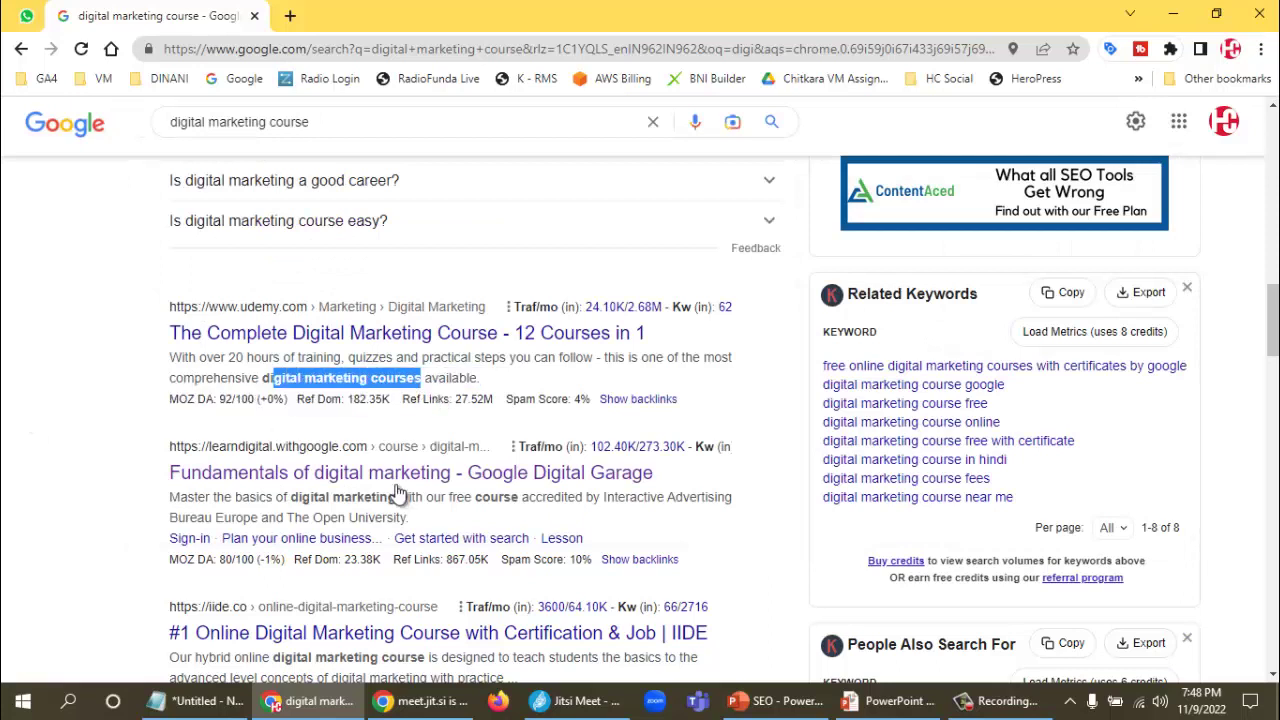
drag(302, 497, 380, 497)
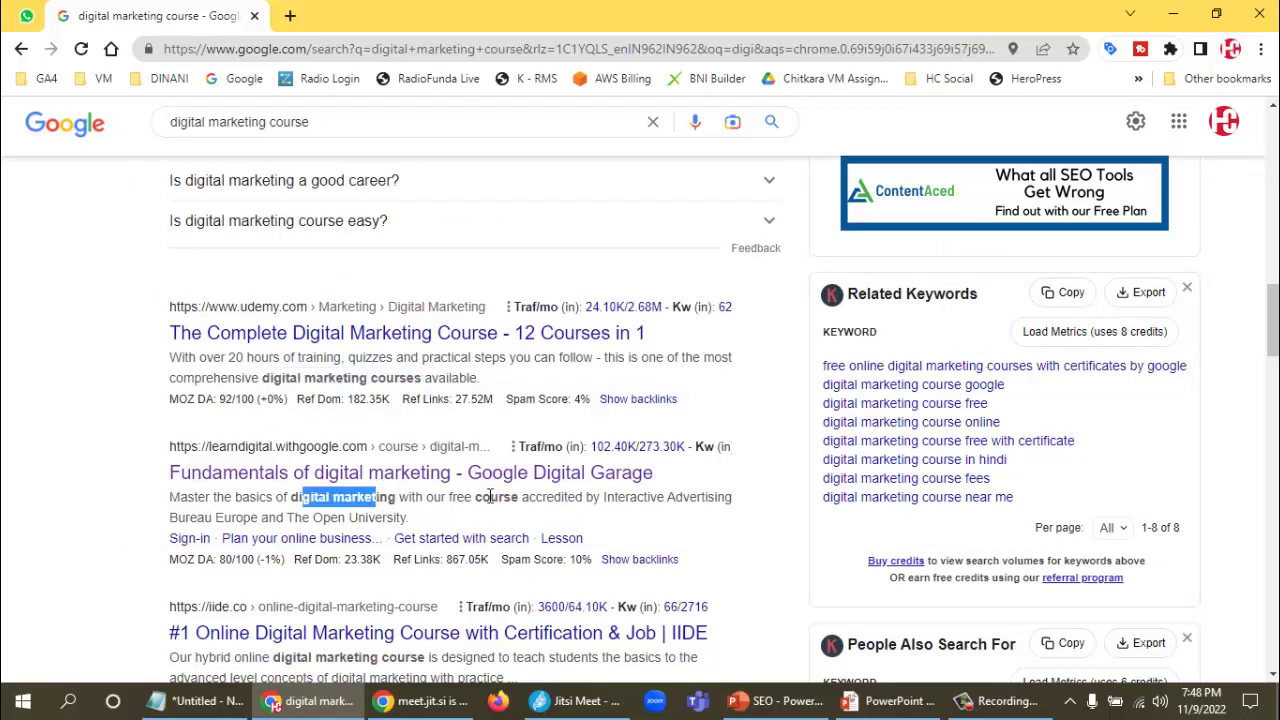
drag(476, 497, 522, 497)
Highlight the bold "digital marketing course" keyword matches in the IIDE and Simplilearn descriptions.
scroll(447, 535, down, 2)
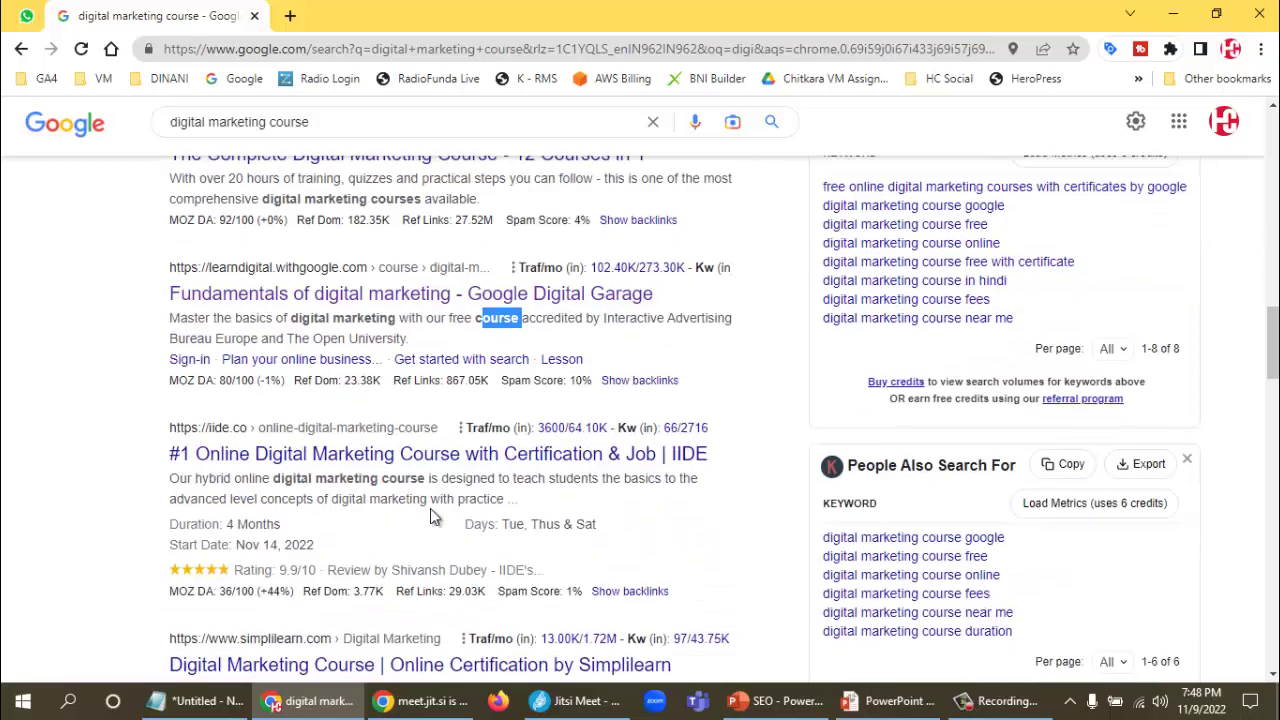
drag(293, 469, 410, 469)
scroll(409, 470, down, 2)
scroll(409, 470, down, 1)
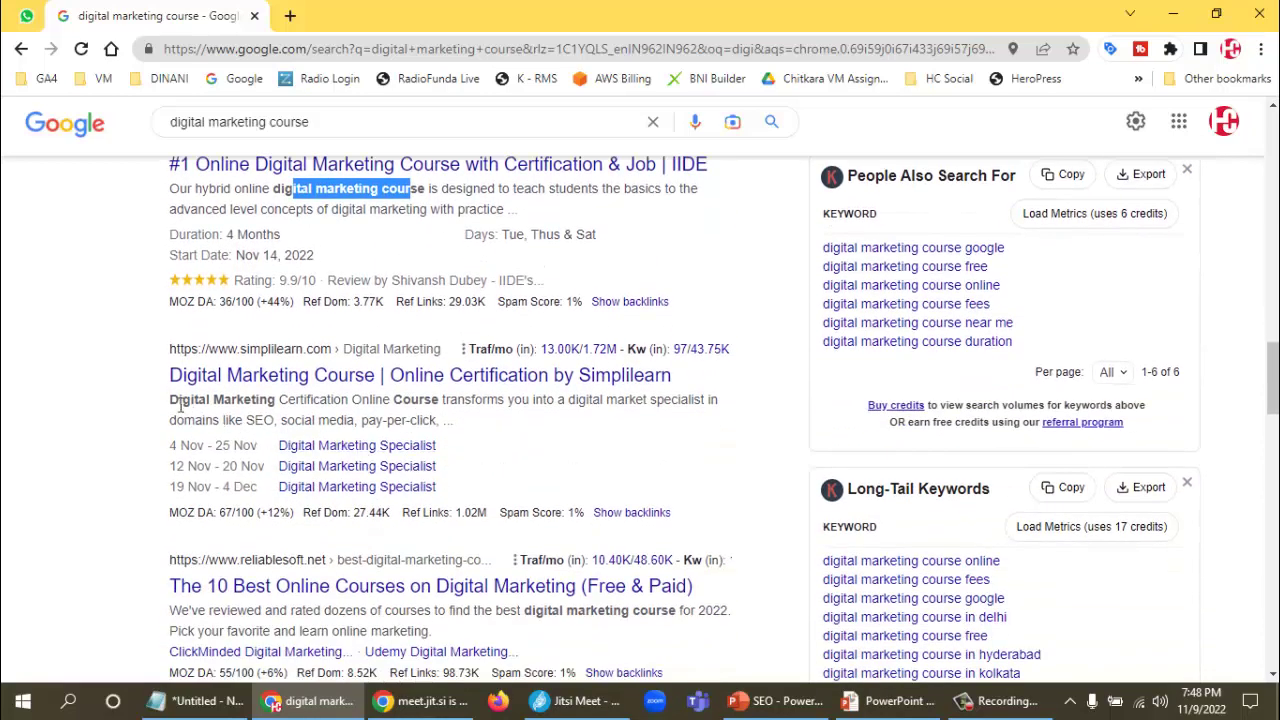
drag(177, 403, 236, 400)
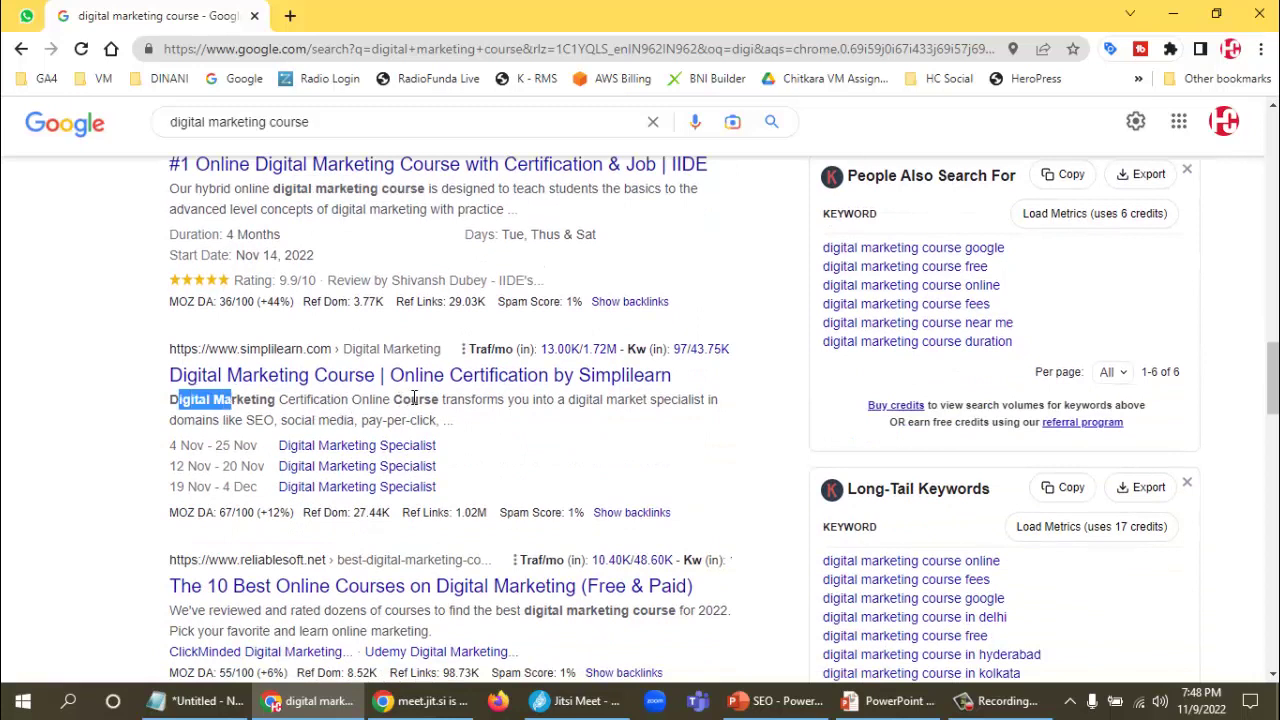
drag(412, 399, 444, 399)
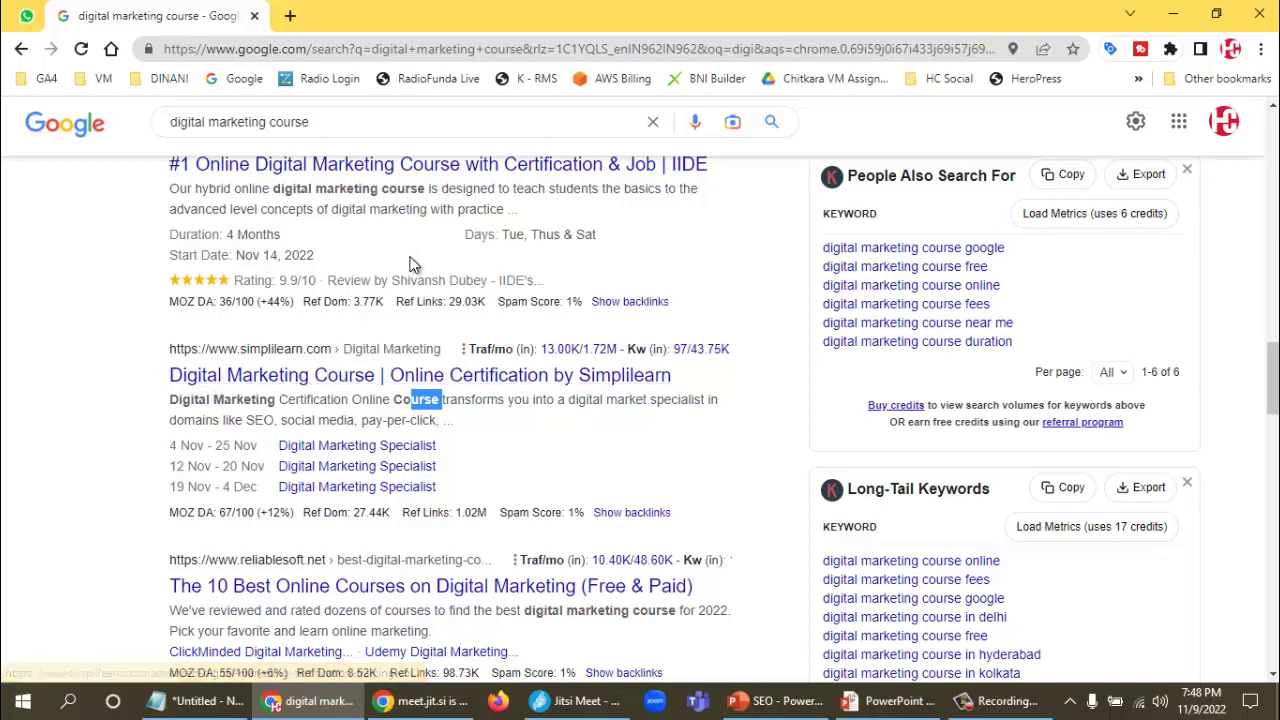
Switch to the On-Page Optimization slide to review the URL factor, and return to the Google results in Chrome.
scroll(340, 262, up, 1)
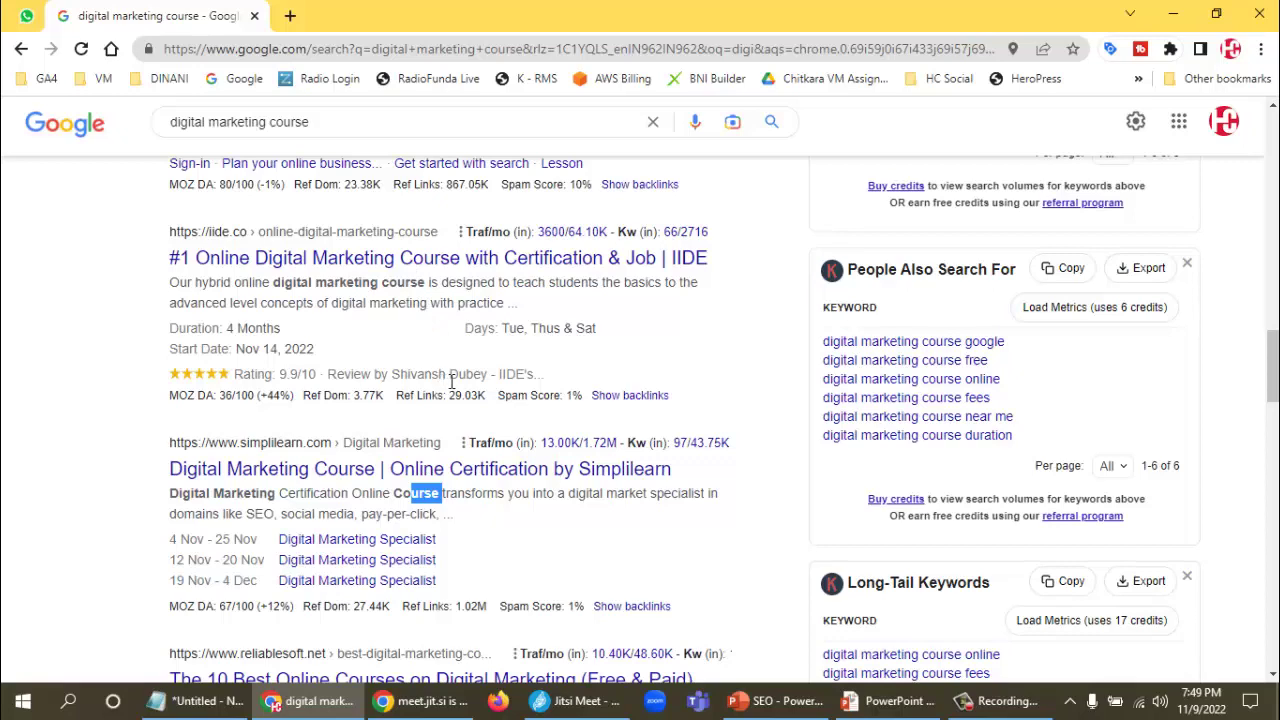
key(alt+Tab)
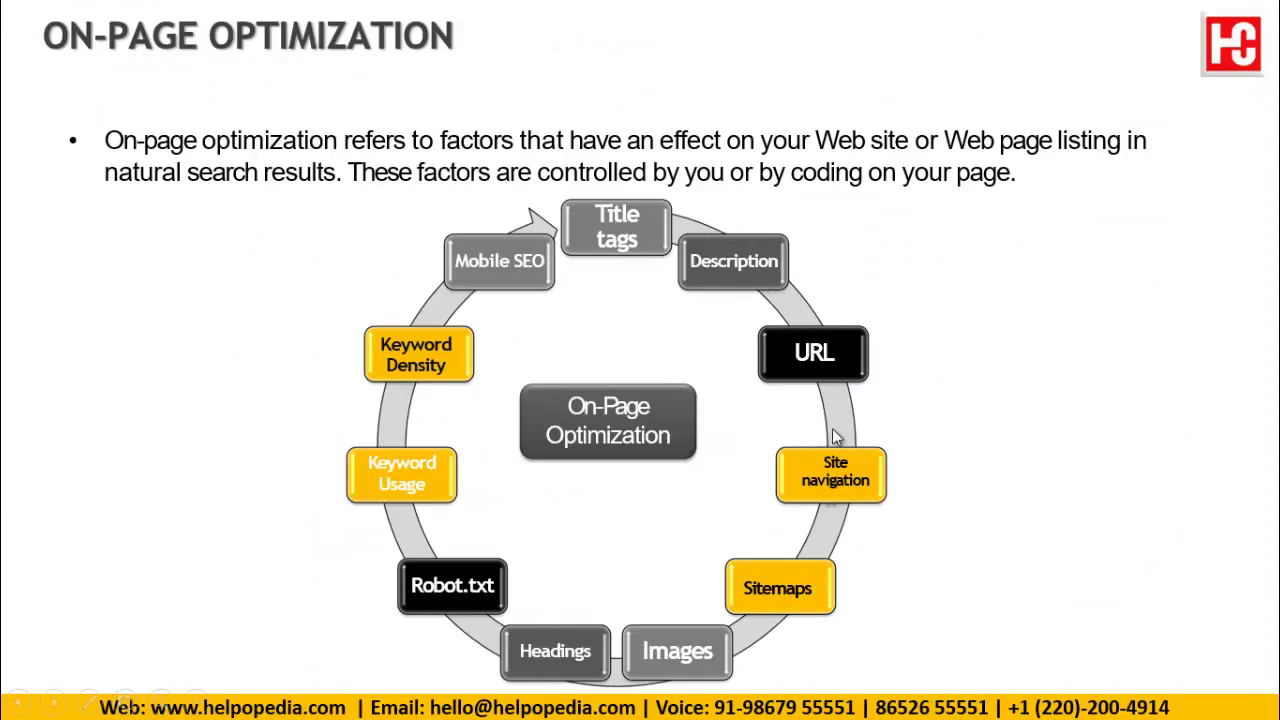
key(alt+Tab)
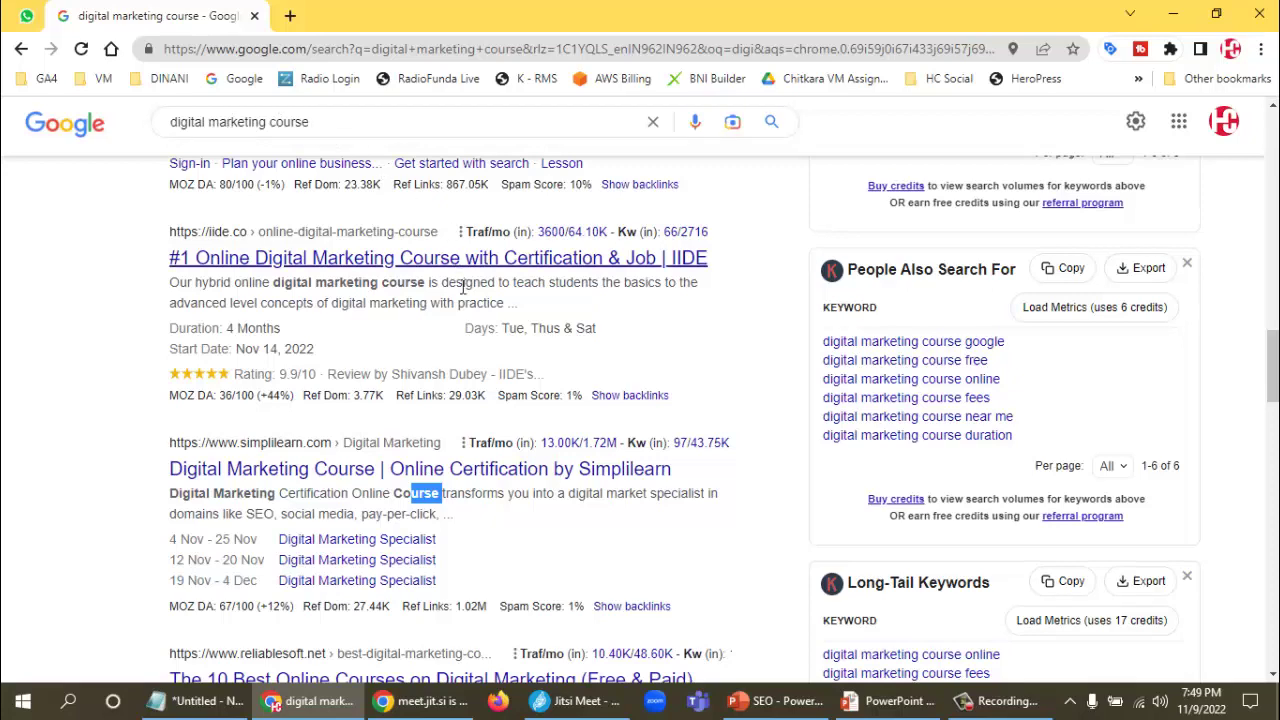
Open the Google Digital Garage, IIDE, Simplilearn and Reliablesoft results in separate new browser tabs.
scroll(516, 313, up, 2)
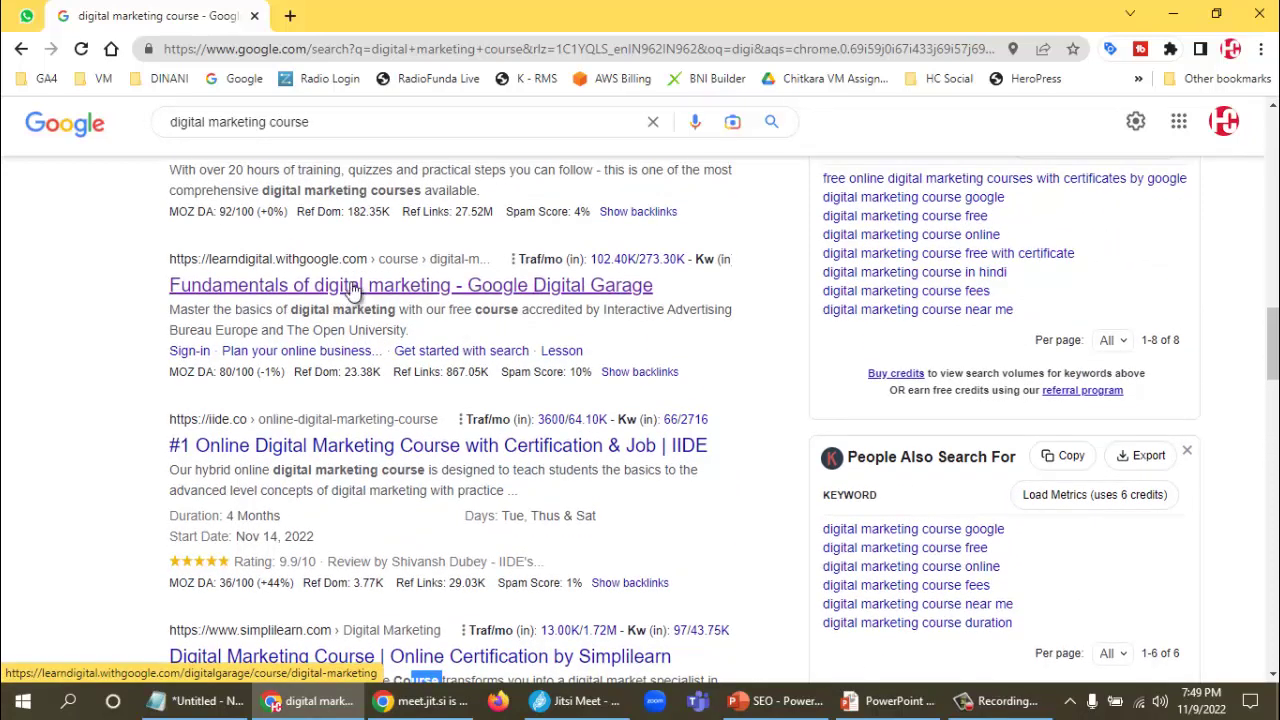
right_click(352, 287)
click(413, 297)
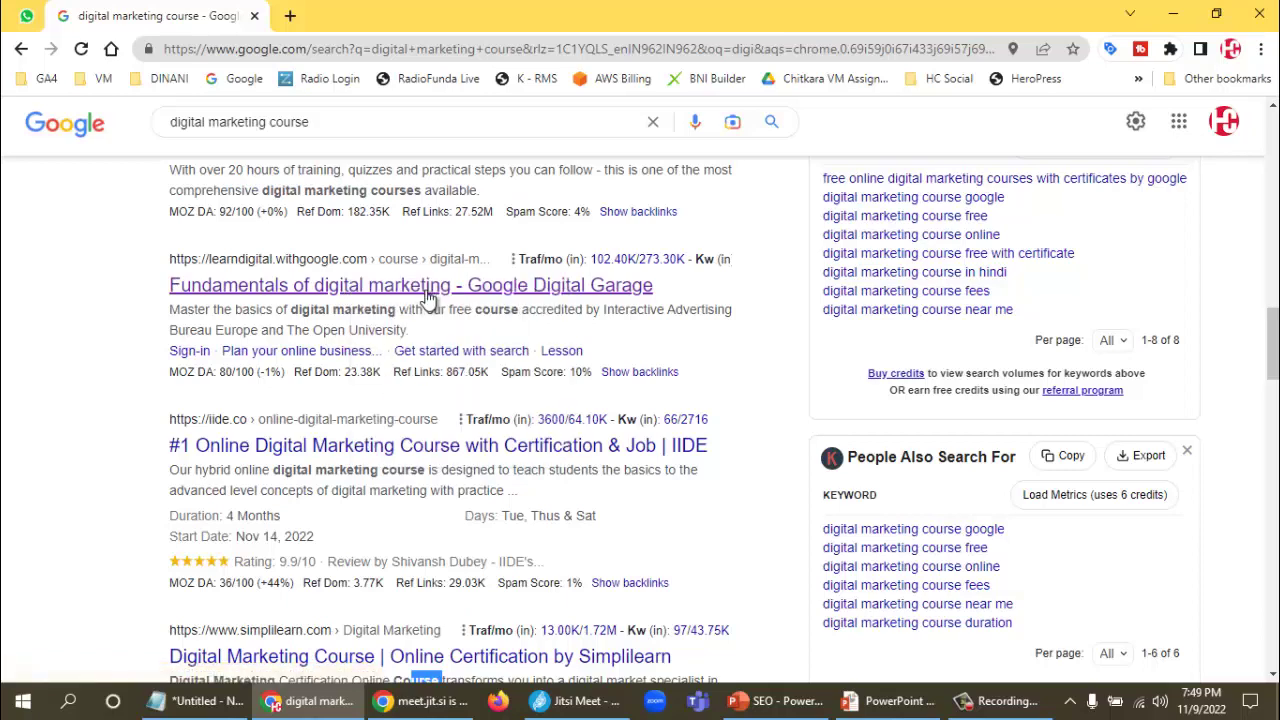
right_click(425, 453)
click(478, 458)
scroll(400, 460, down, 2)
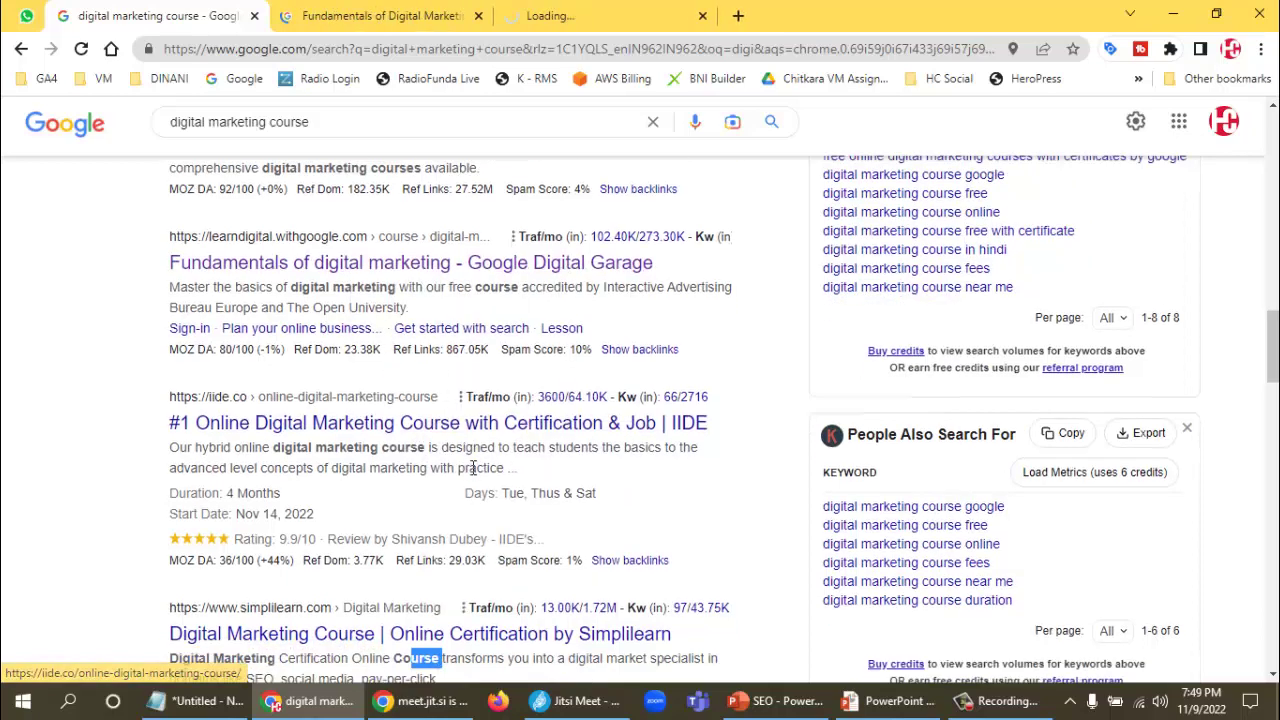
right_click(362, 462)
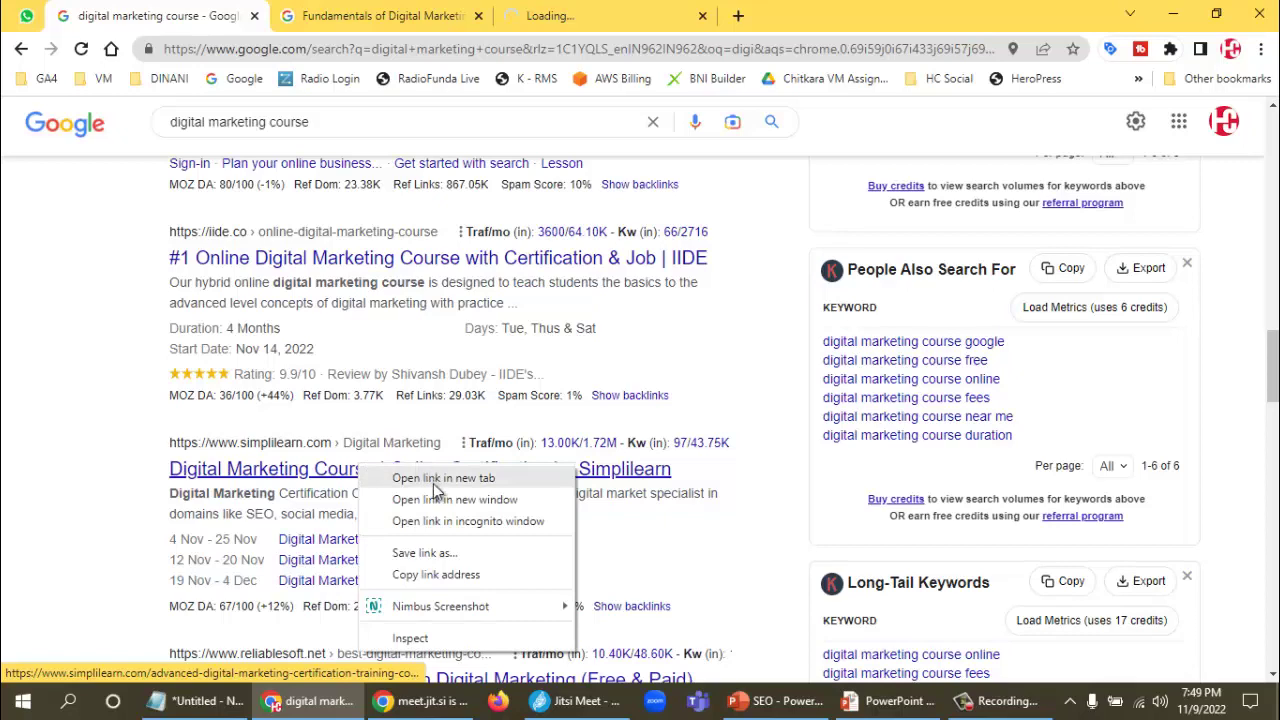
click(433, 483)
scroll(460, 483, down, 1)
scroll(430, 460, down, 3)
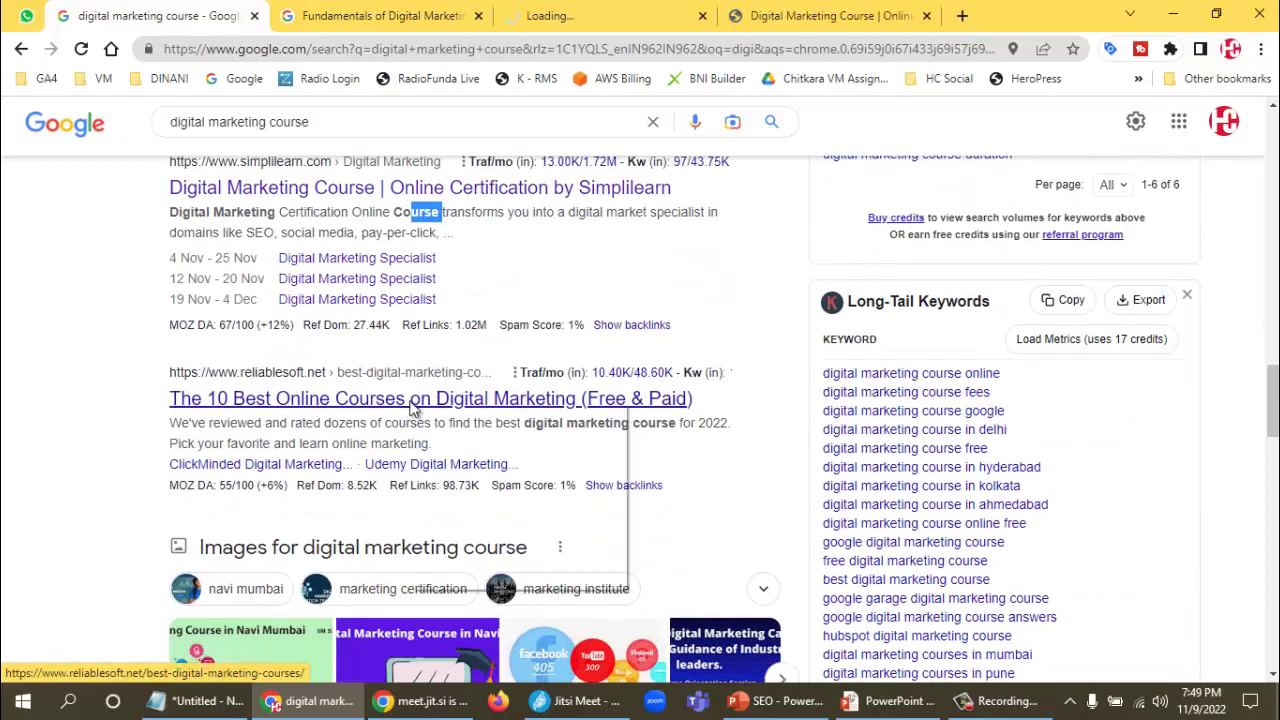
right_click(410, 405)
click(490, 416)
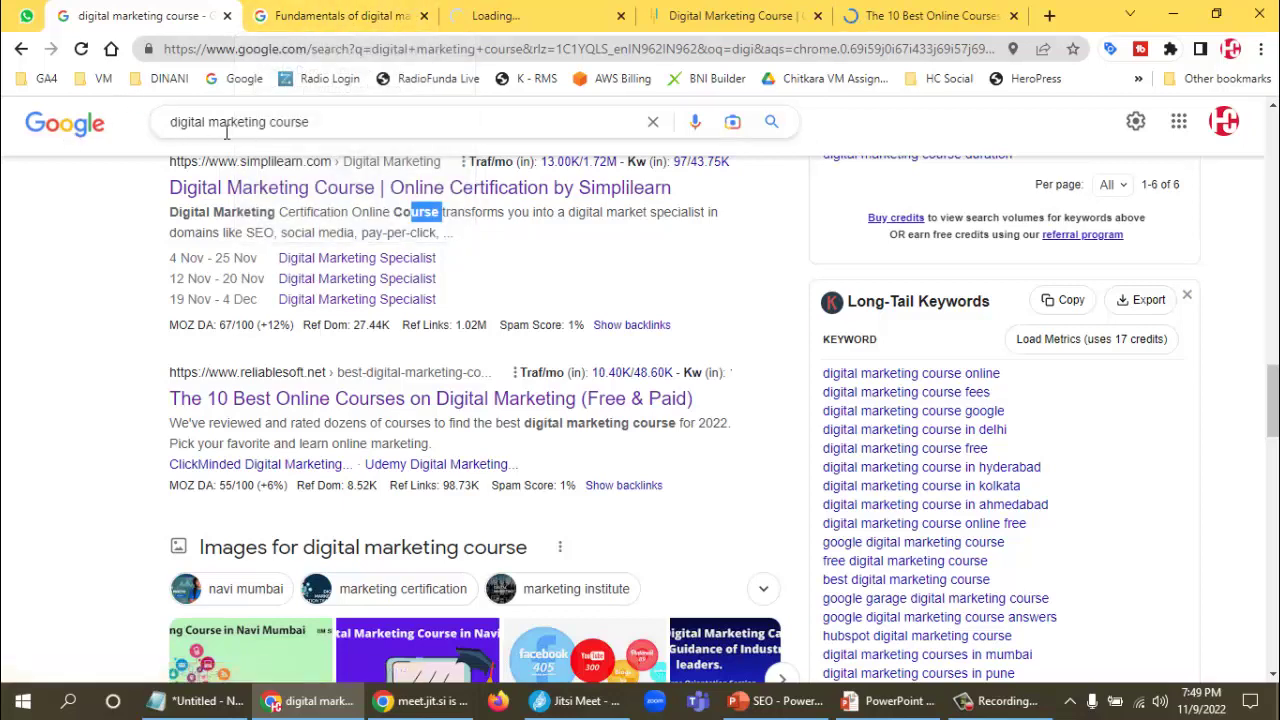
Highlight the "digital-marketing" keyword in the Google Digital Garage page URL and "digital-marketing-course" in the IIDE page URL.
click(379, 15)
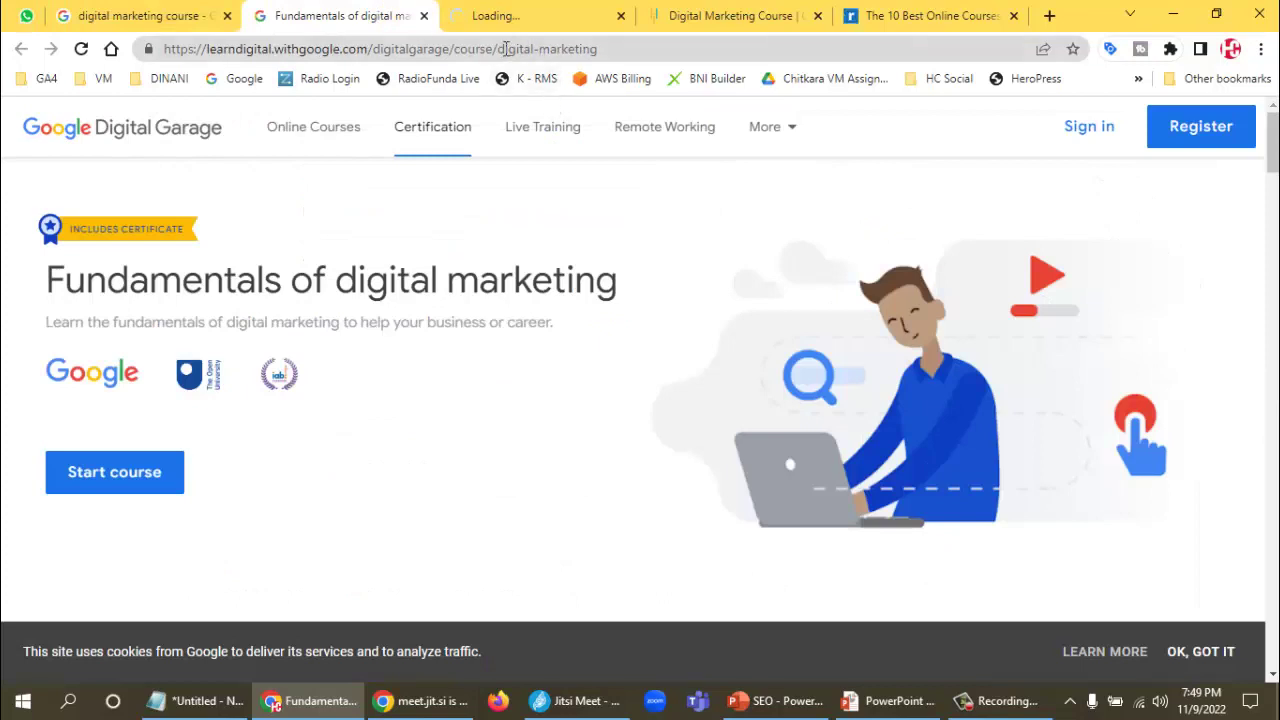
drag(452, 48, 674, 40)
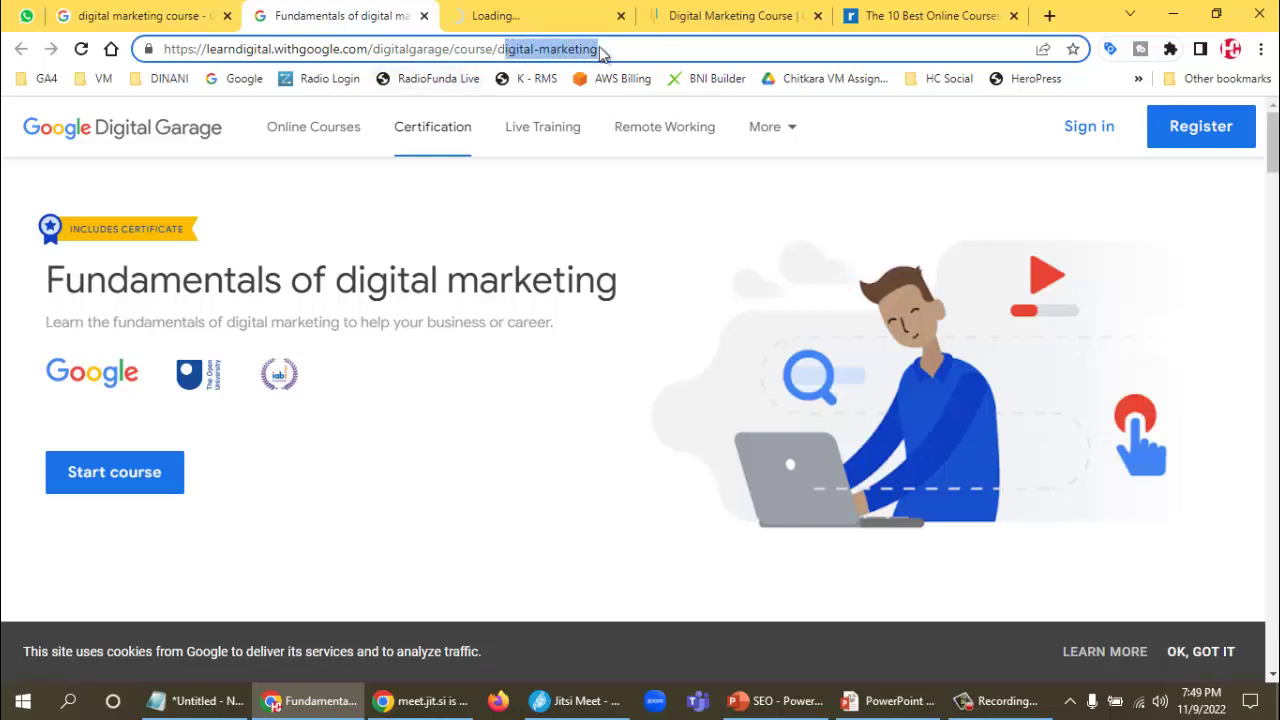
click(558, 13)
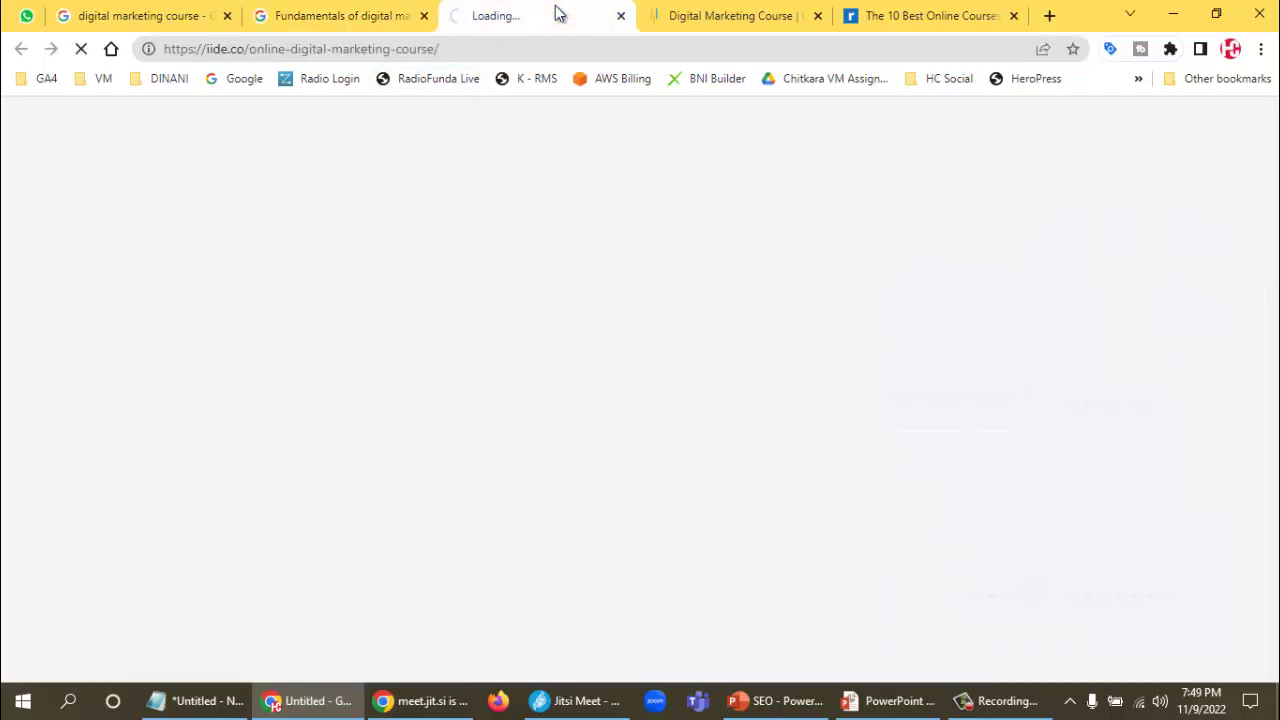
drag(297, 49, 437, 52)
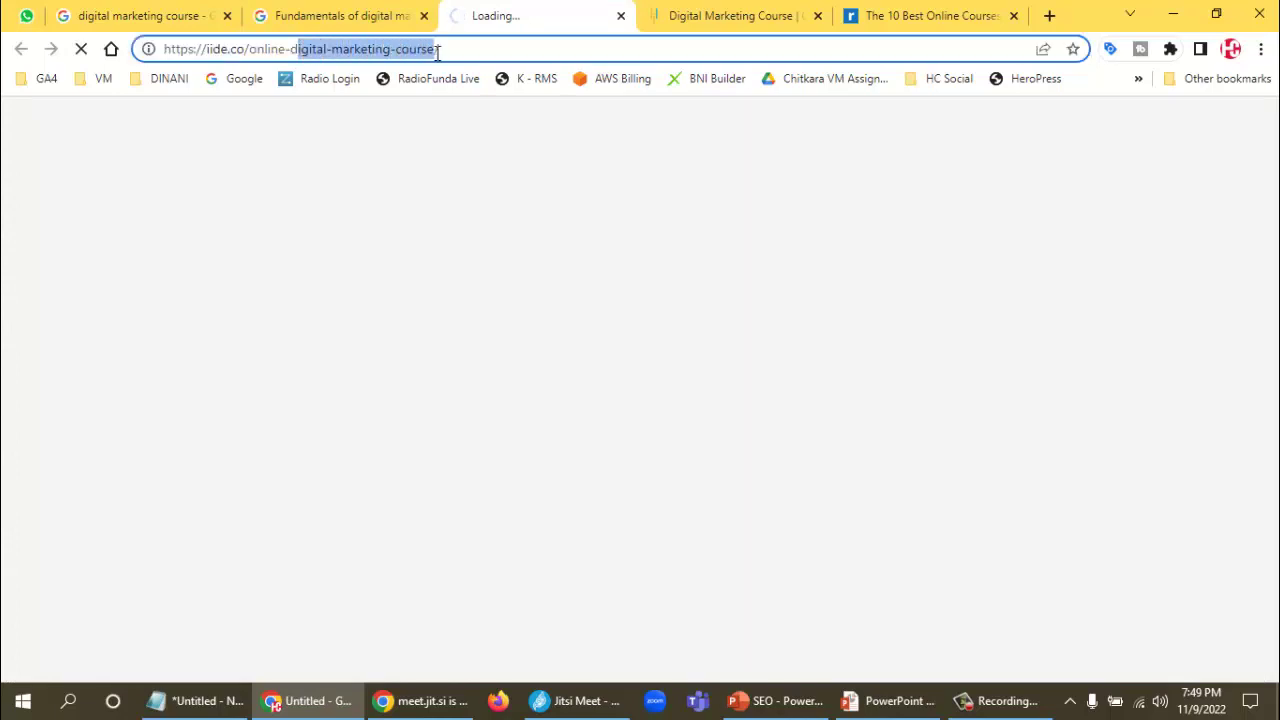
Highlight the separated keyword parts "digital-marketing" and "course" in the Simplilearn page URL.
click(717, 17)
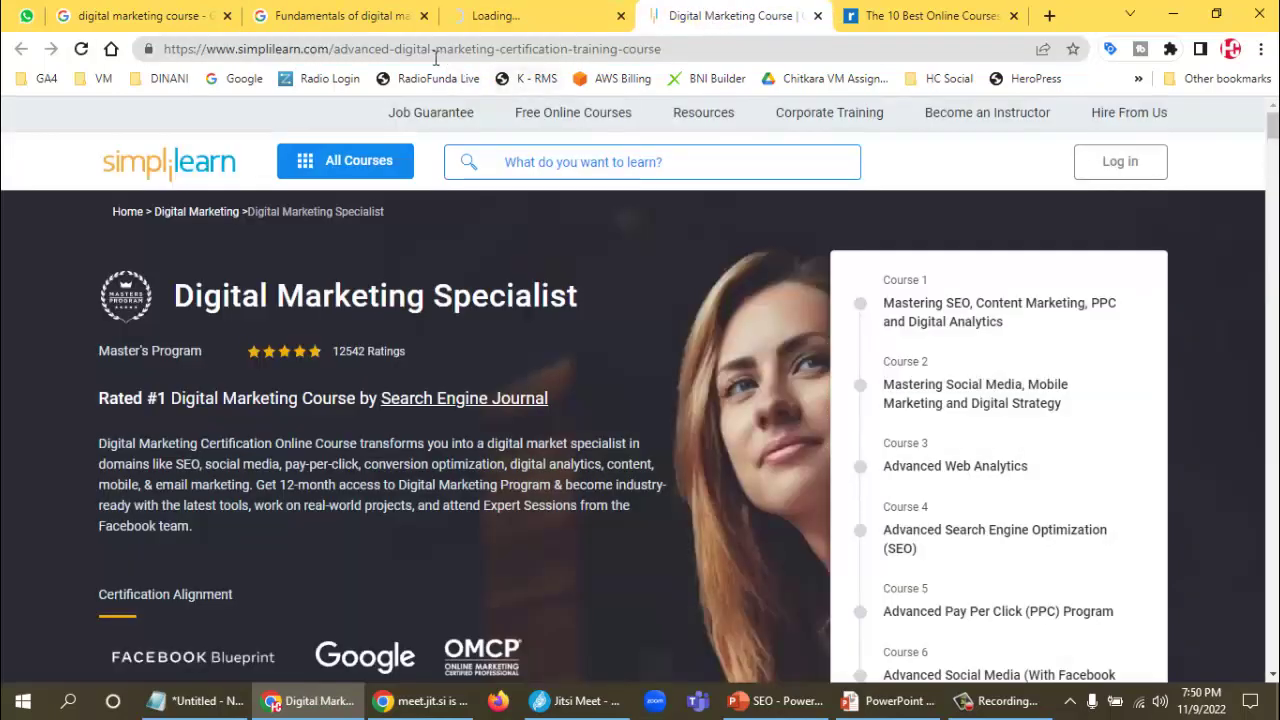
drag(395, 49, 502, 49)
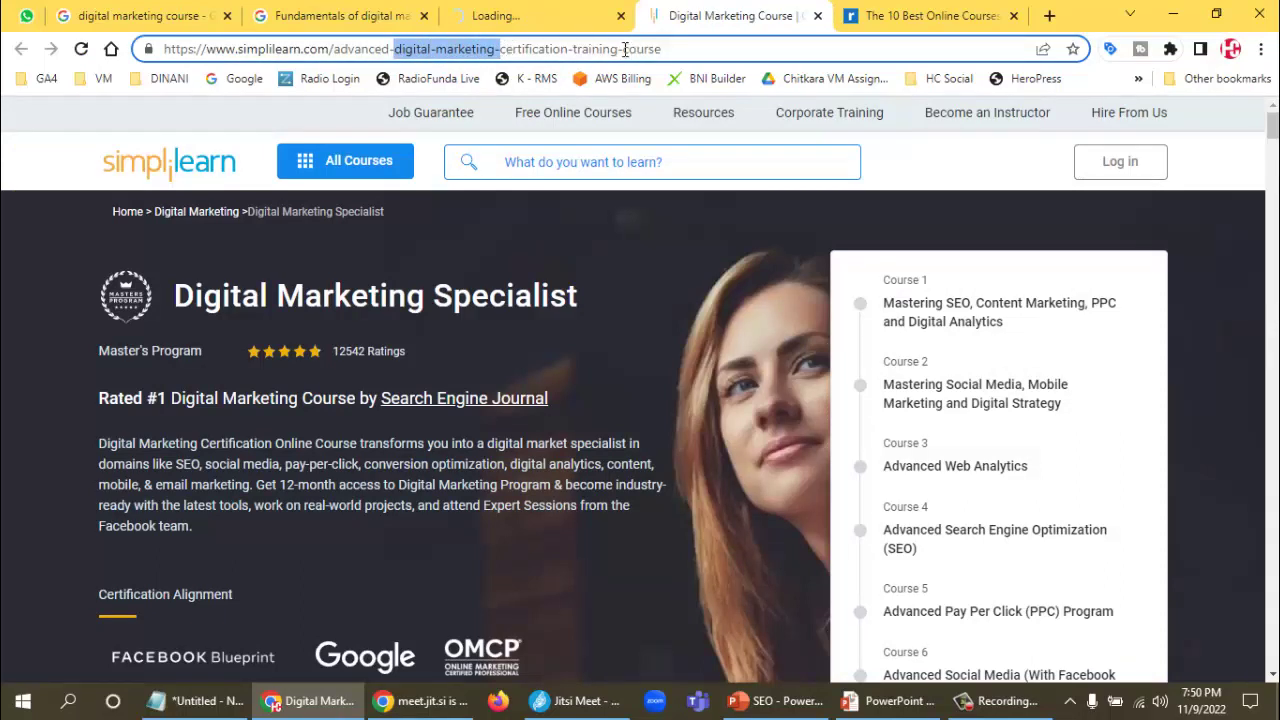
drag(623, 49, 687, 53)
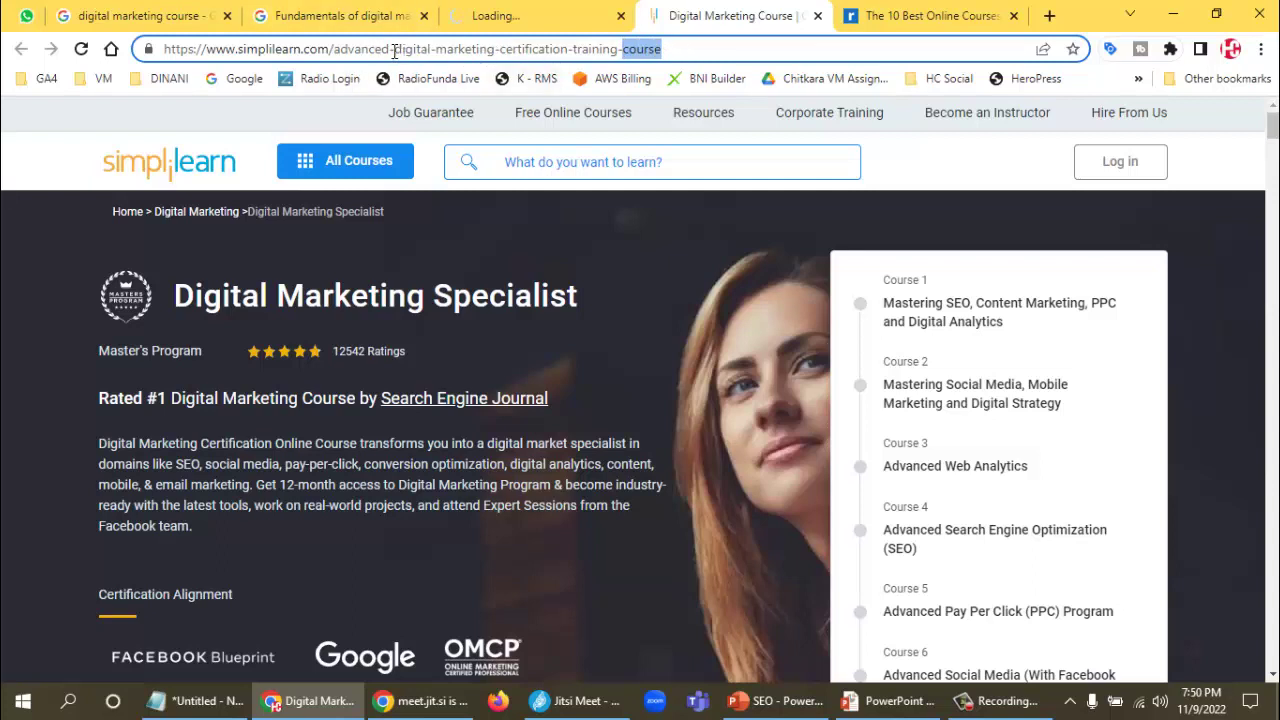
drag(390, 50, 483, 49)
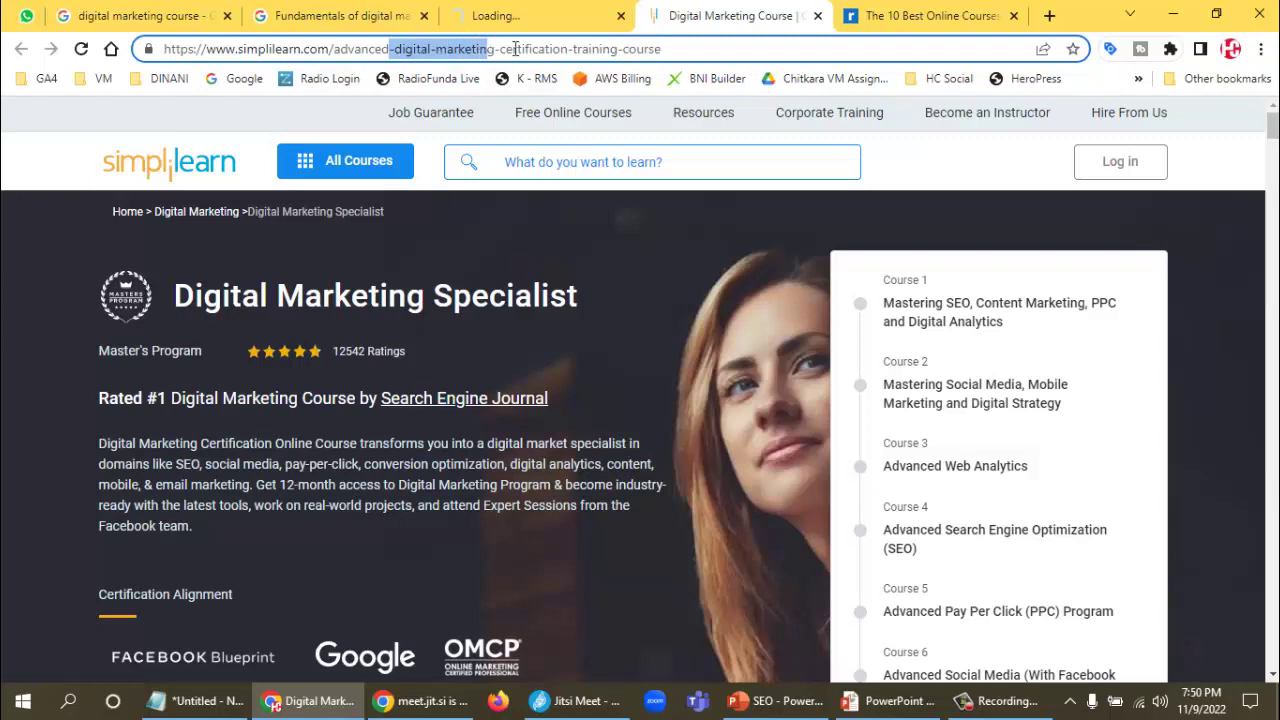
double_click(640, 49)
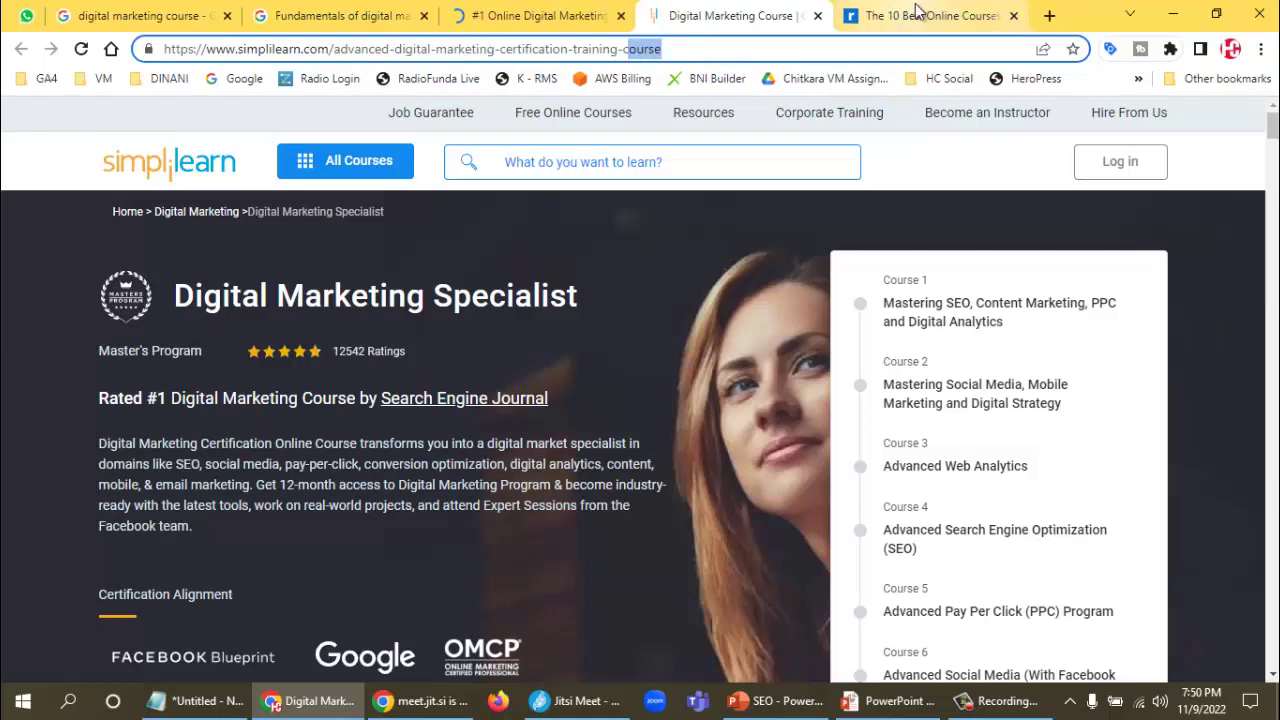
Highlight the "digital-marketing-courses" keyword in the Reliablesoft page URL.
click(915, 14)
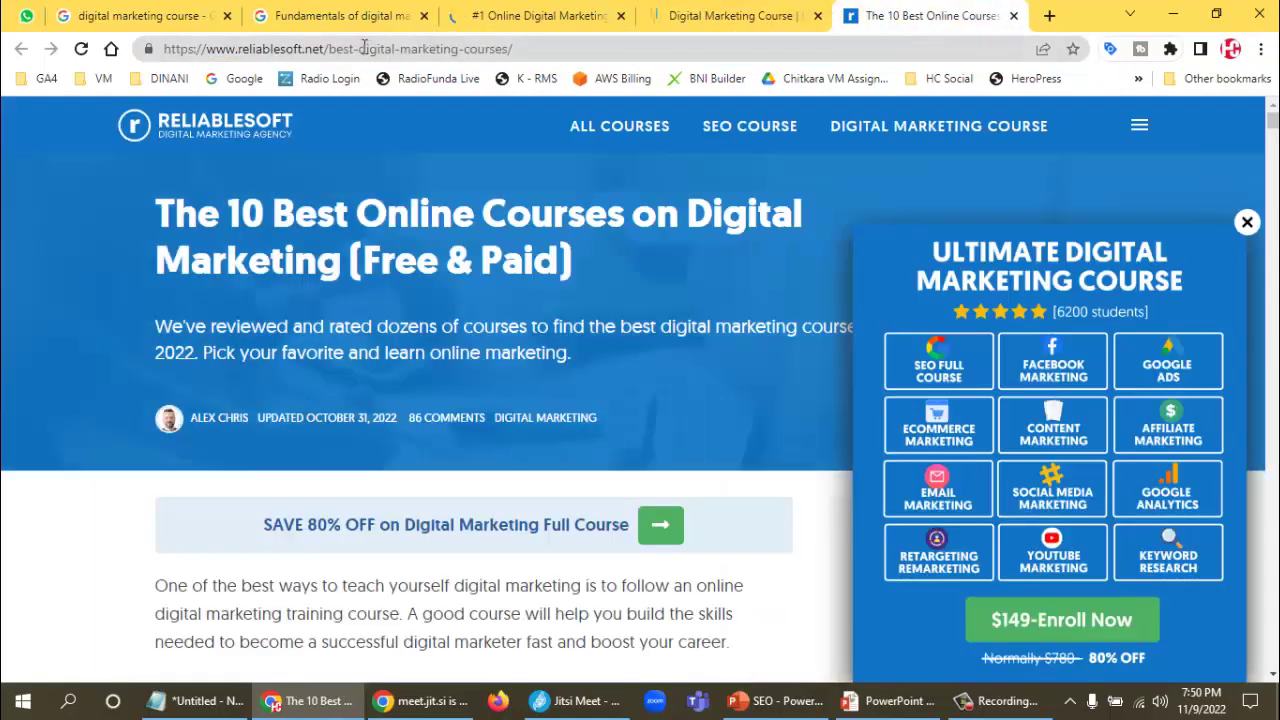
drag(364, 48, 520, 50)
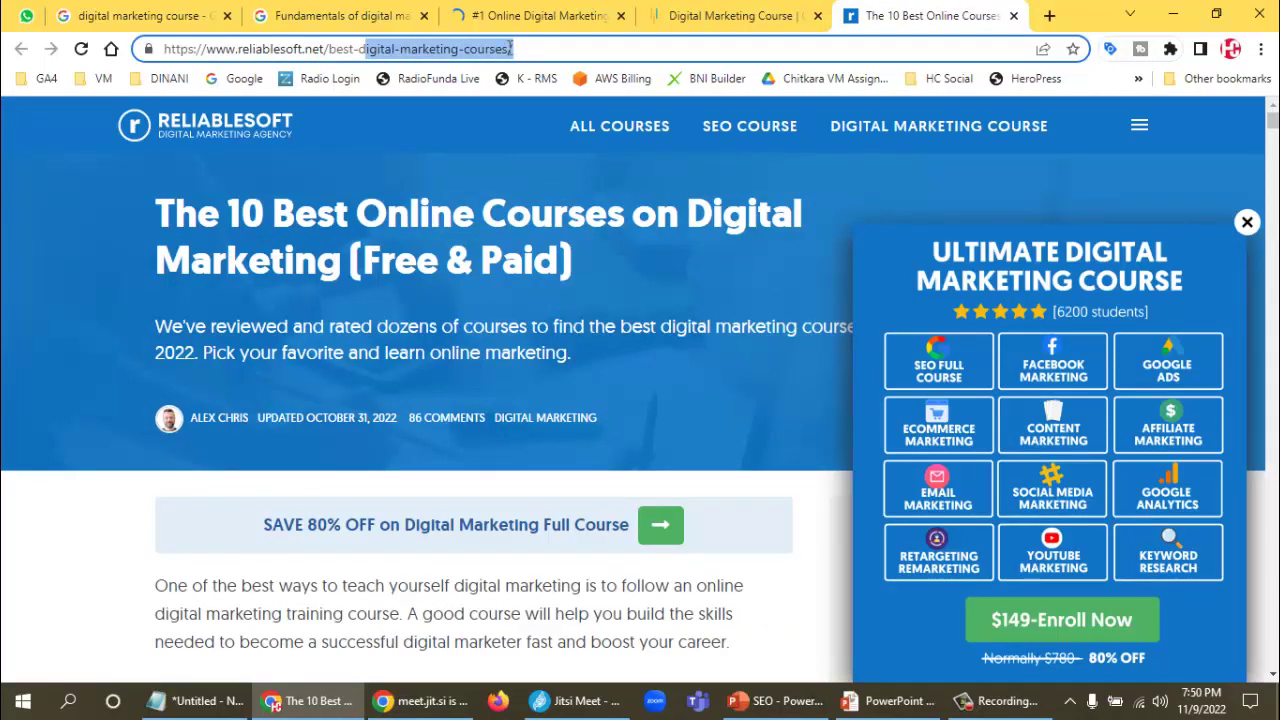
Close the Google Digital Garage, IIDE and Simplilearn tabs.
click(425, 17)
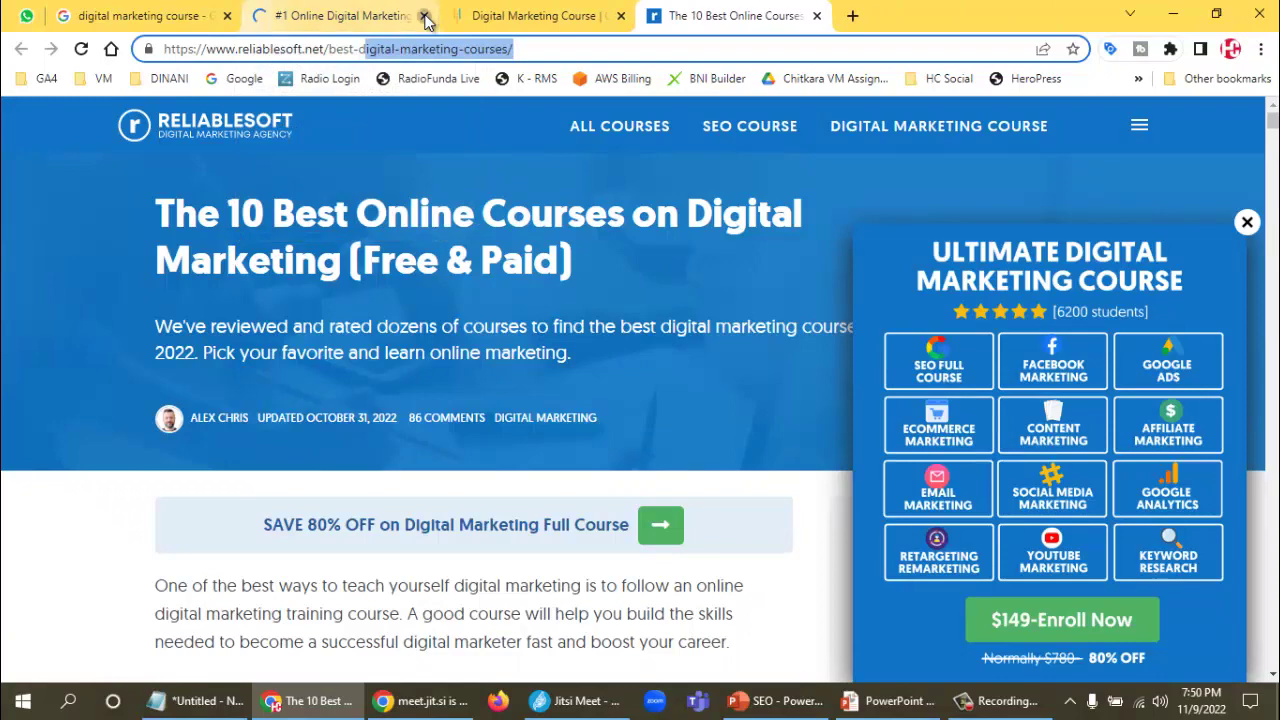
click(425, 17)
click(425, 17)
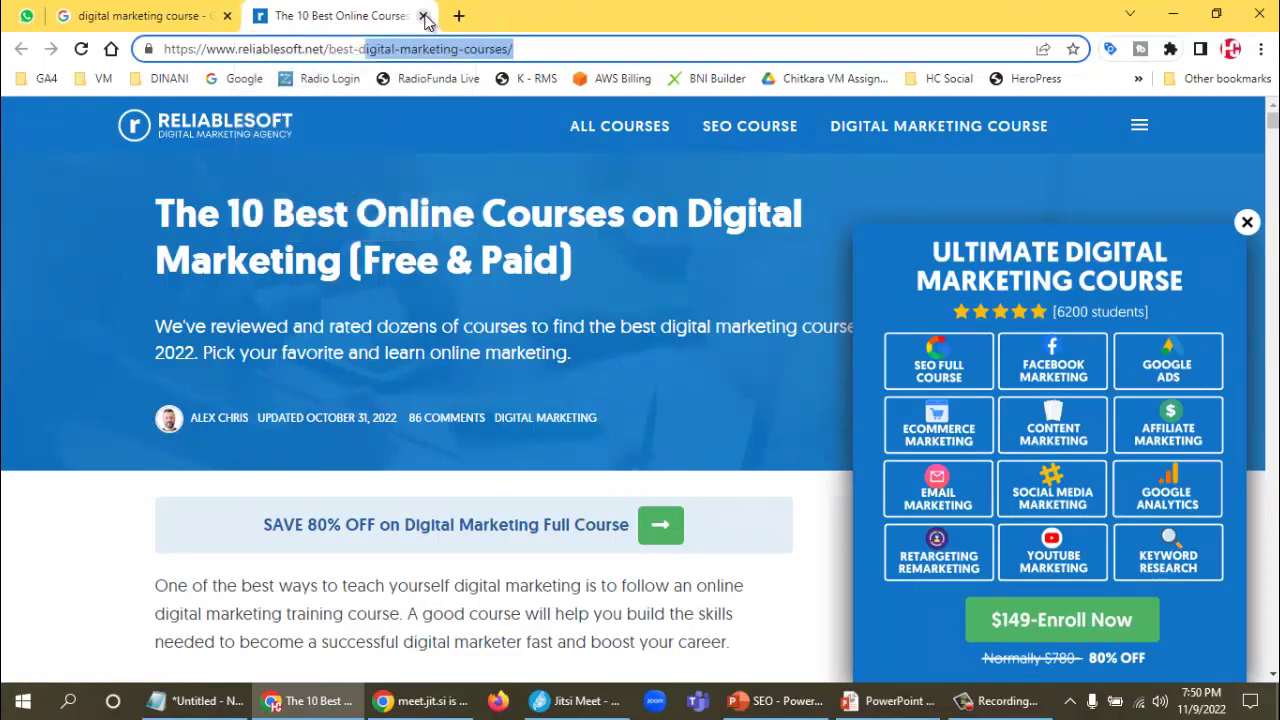
Close the Reliablesoft tab and review the On-Page Optimization slide in PowerPoint alongside the Google results in Chrome.
click(425, 17)
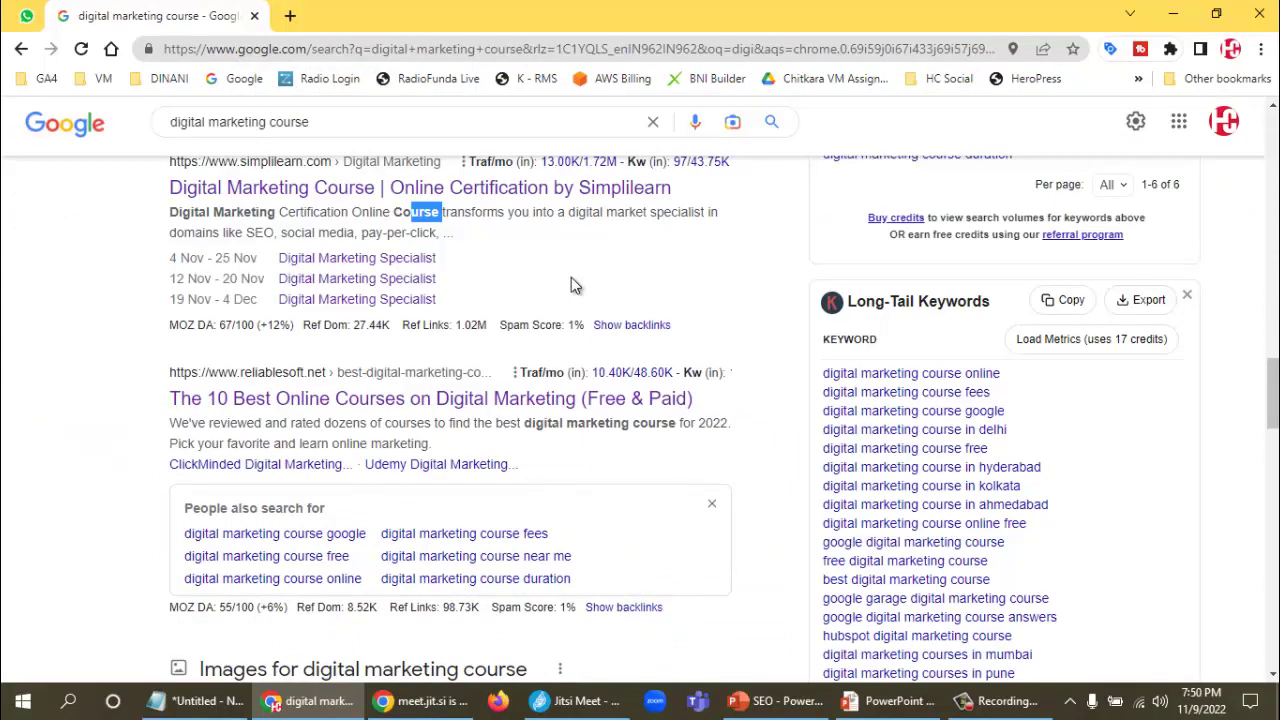
key(alt+Tab)
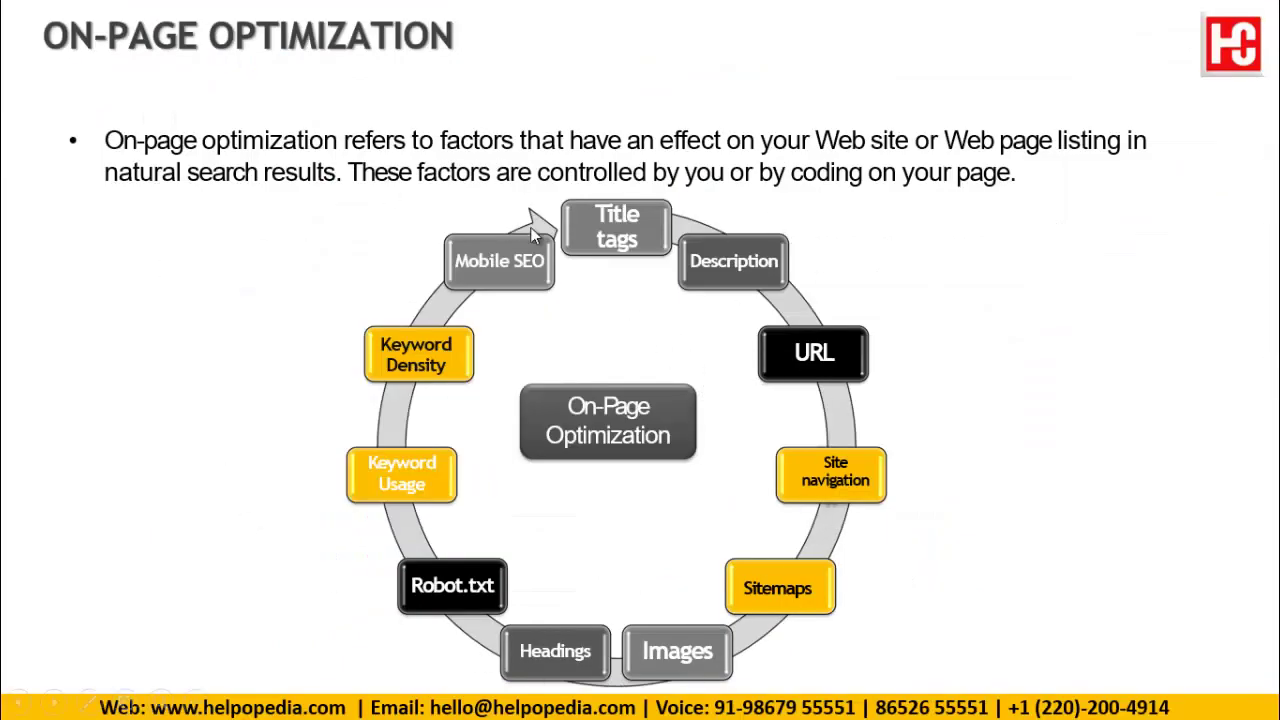
key(alt+Tab)
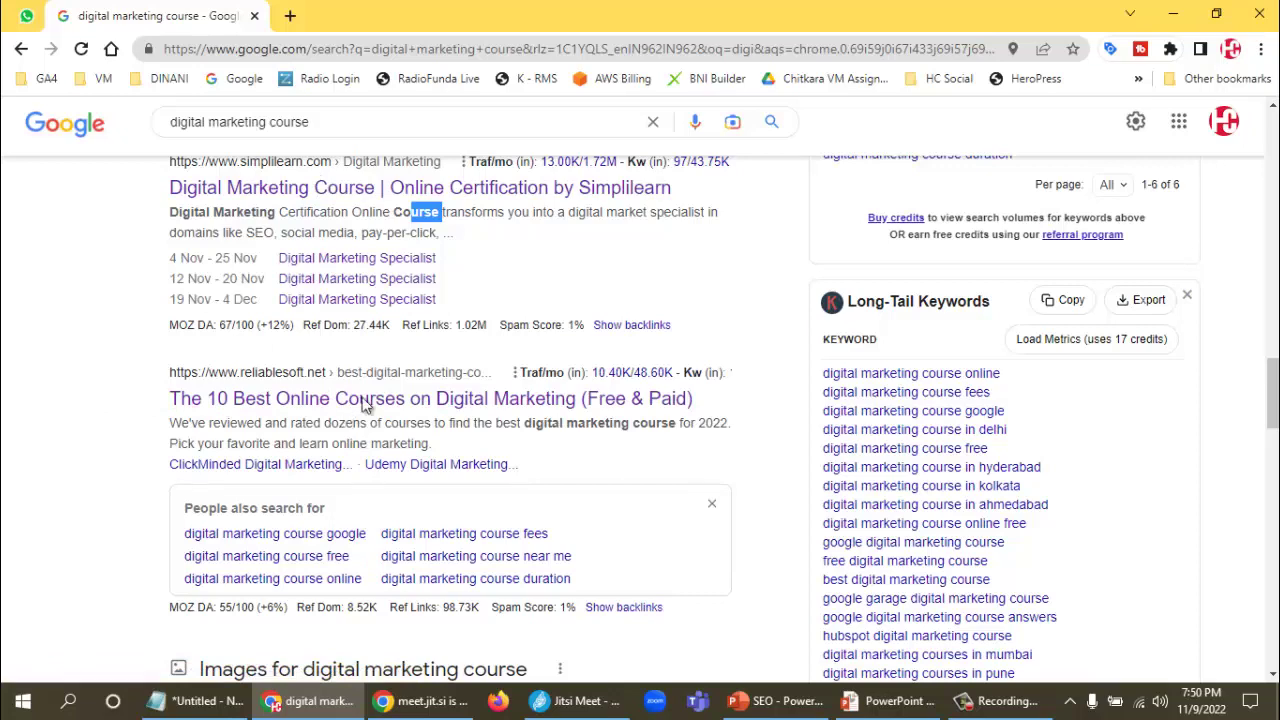
key(alt+Tab)
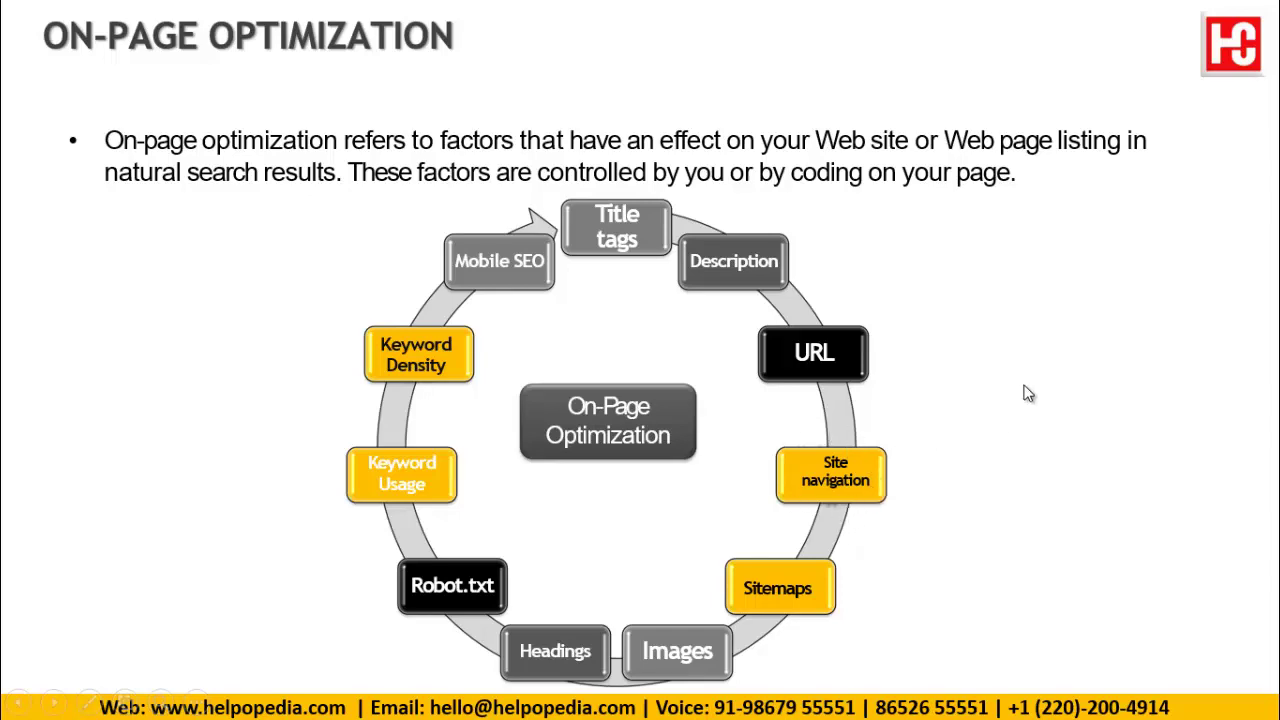
key(alt+Tab)
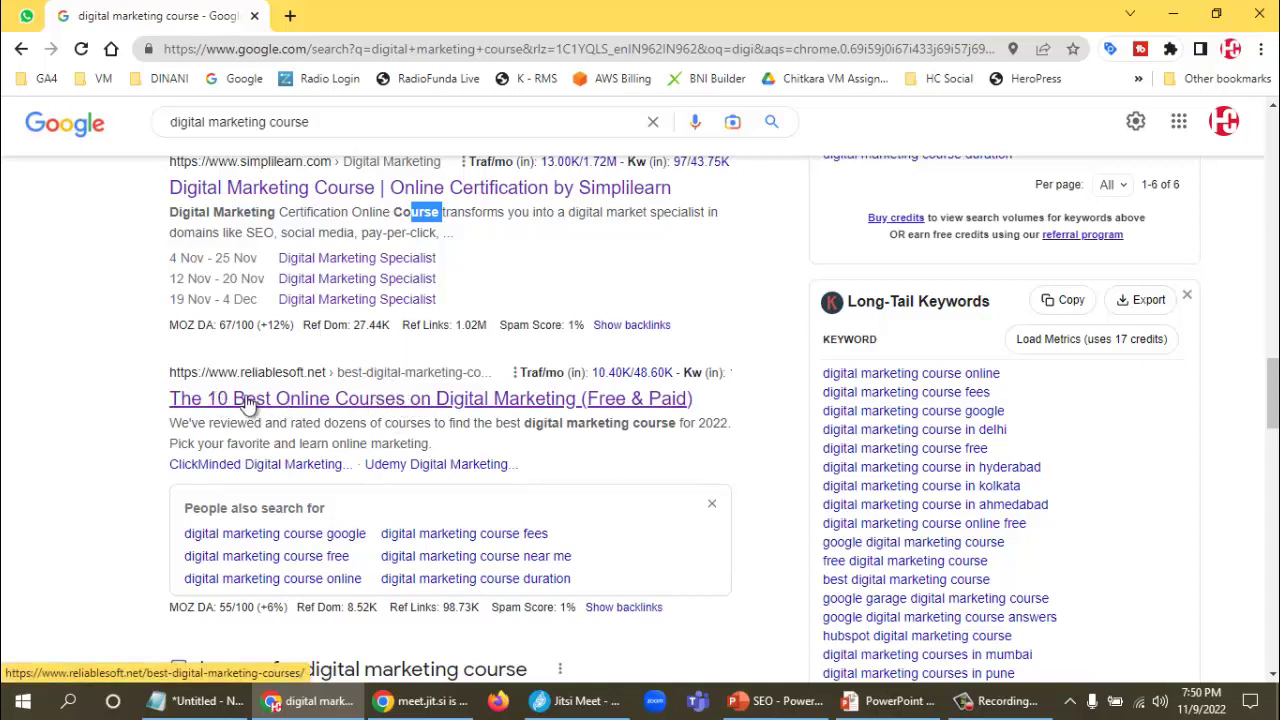
Open the Reliablesoft "The 10 Best Online Courses on Digital Marketing" result in a new tab and follow its Digital Marketing Full Course link.
right_click(420, 398)
click(500, 411)
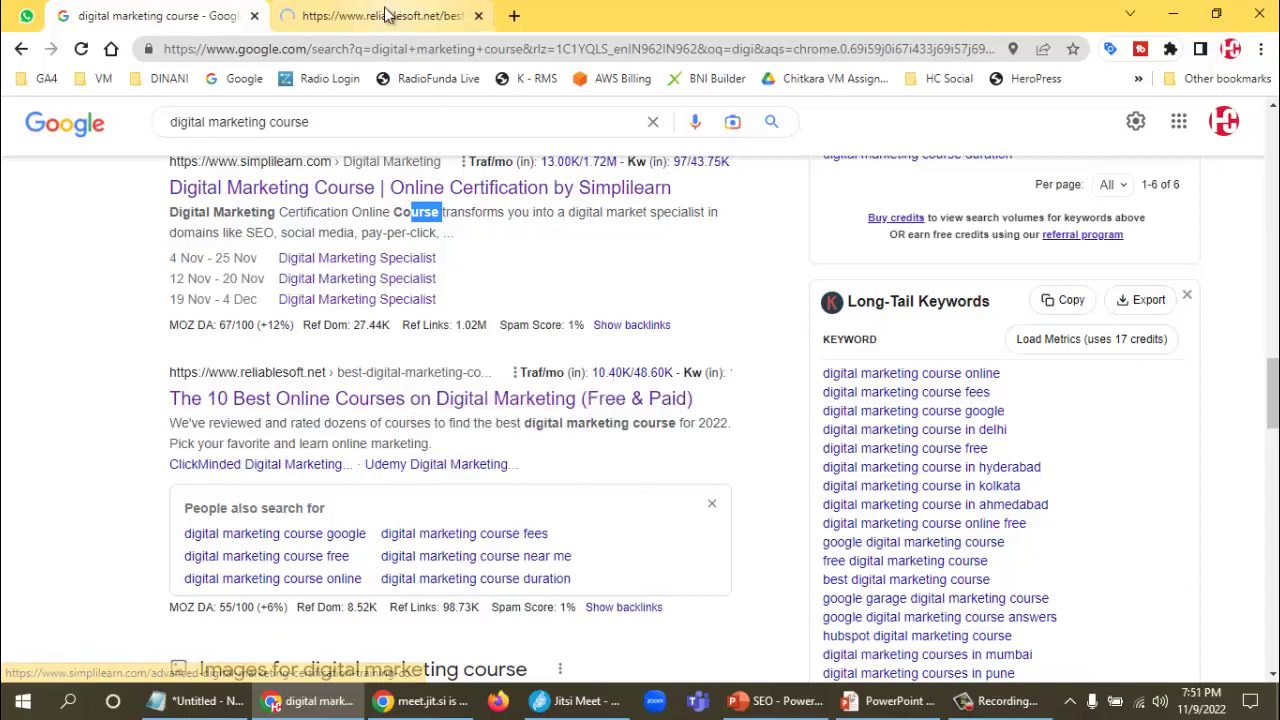
click(386, 15)
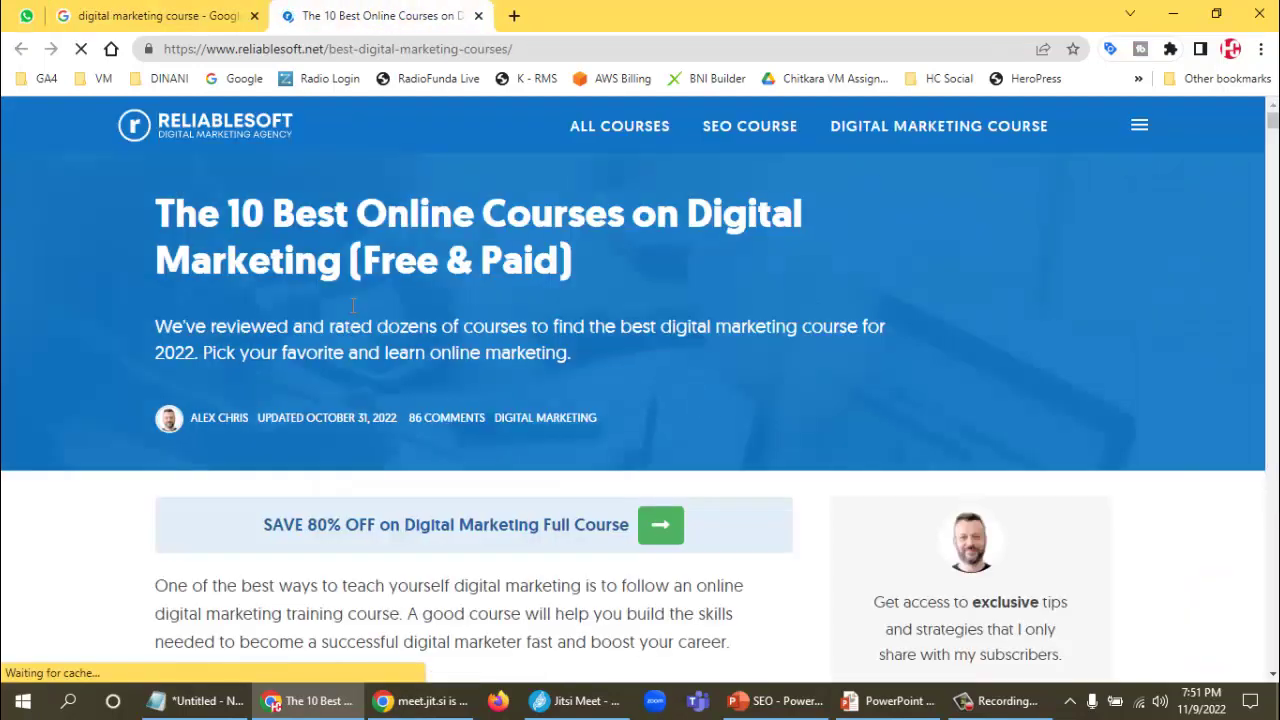
scroll(386, 295, down, 3)
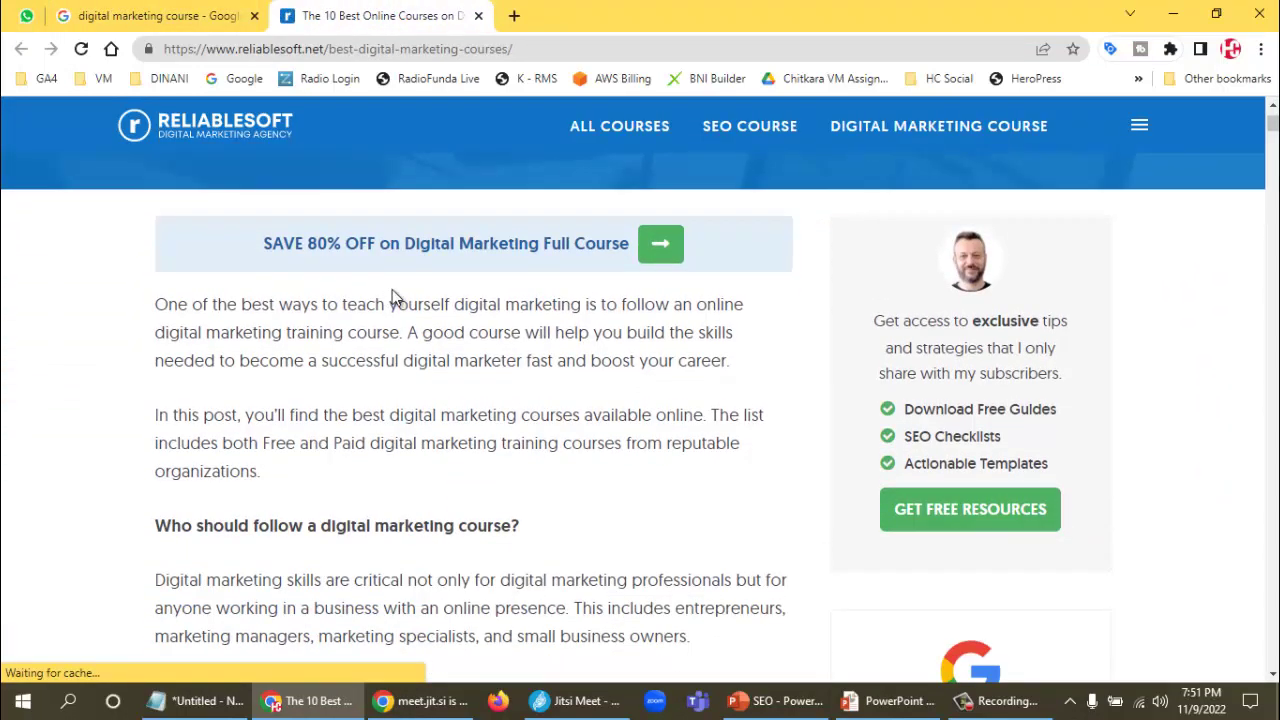
scroll(402, 275, down, 3)
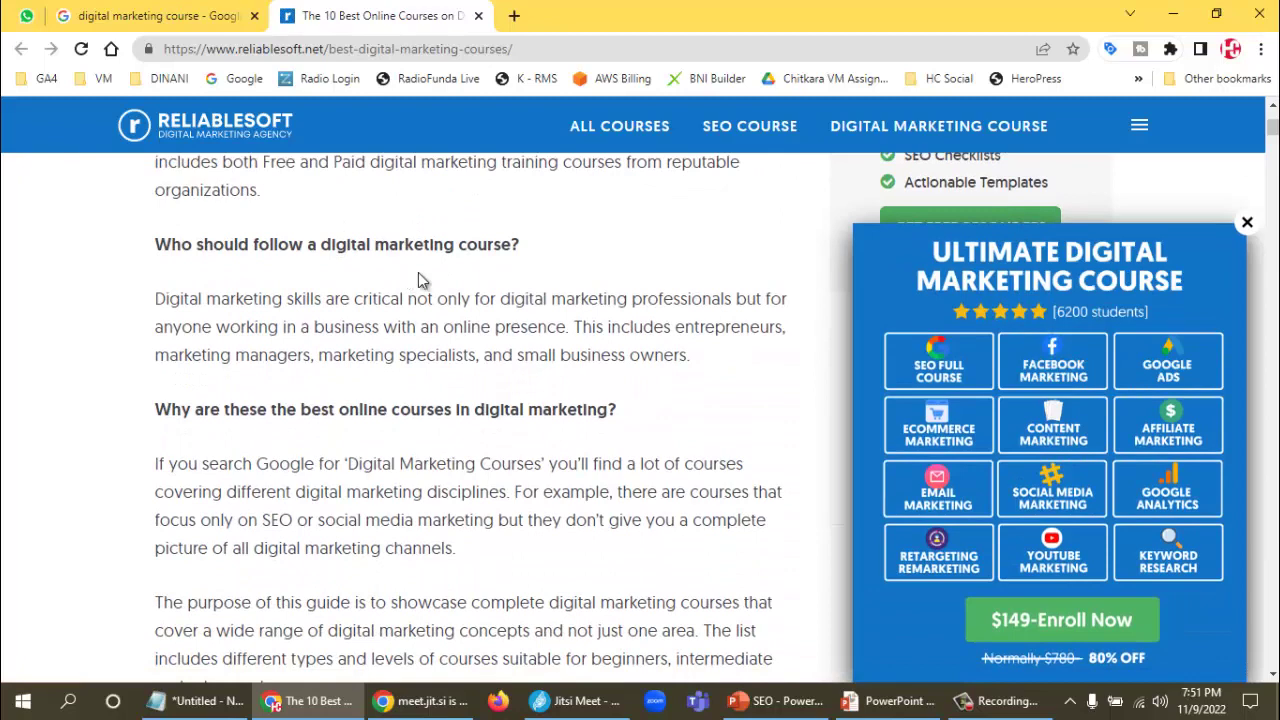
scroll(480, 285, down, 1)
scroll(548, 297, down, 3)
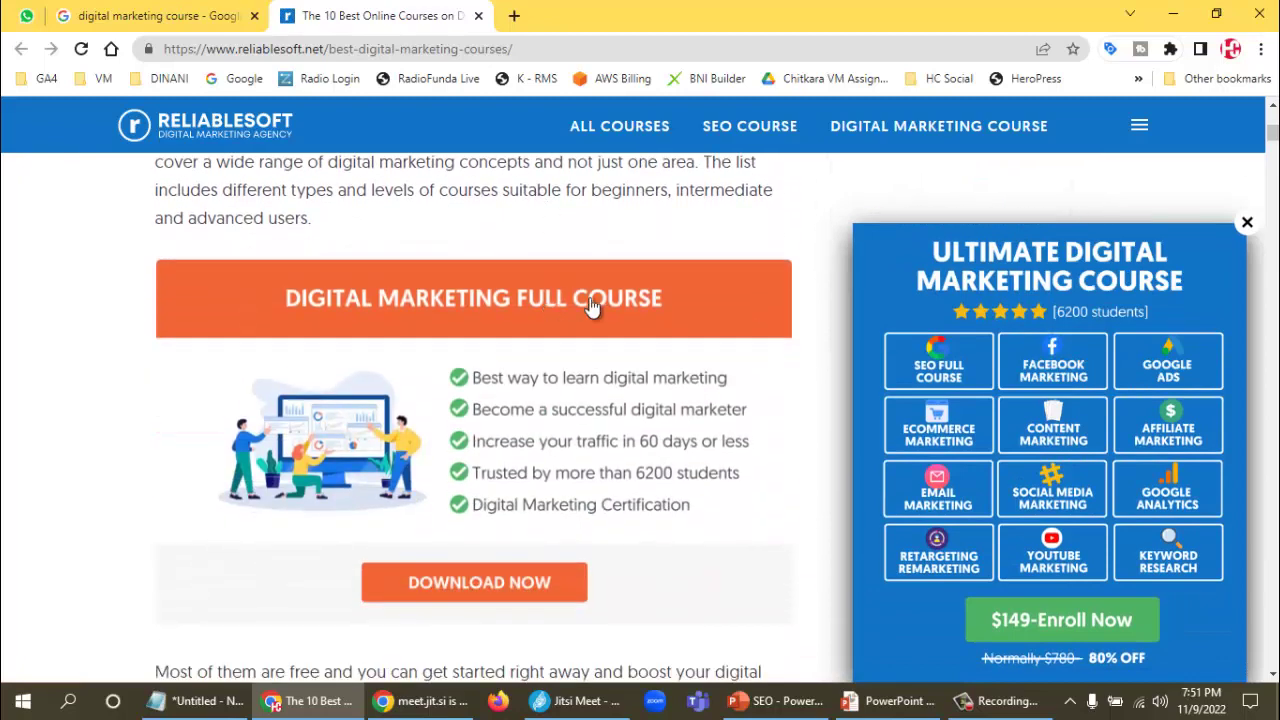
click(477, 300)
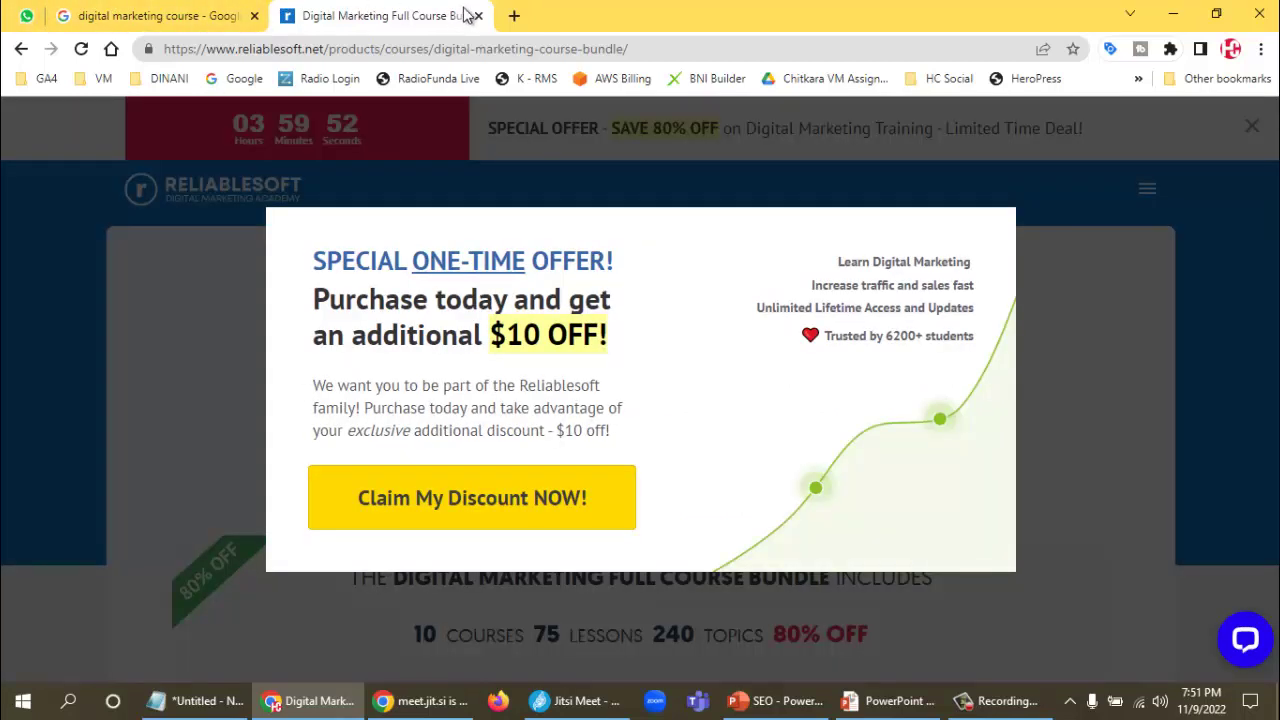
Close the Reliablesoft course bundle page and switch to the On-Page Optimization slide in PowerPoint.
click(478, 16)
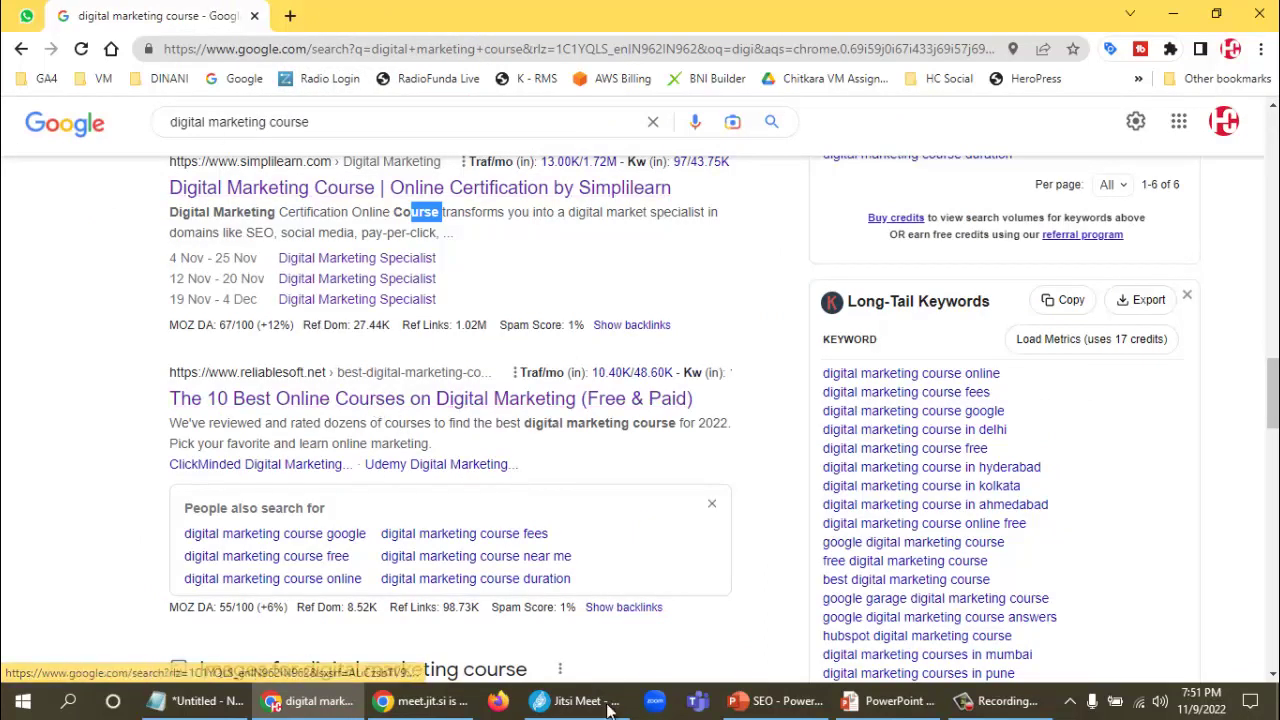
click(783, 703)
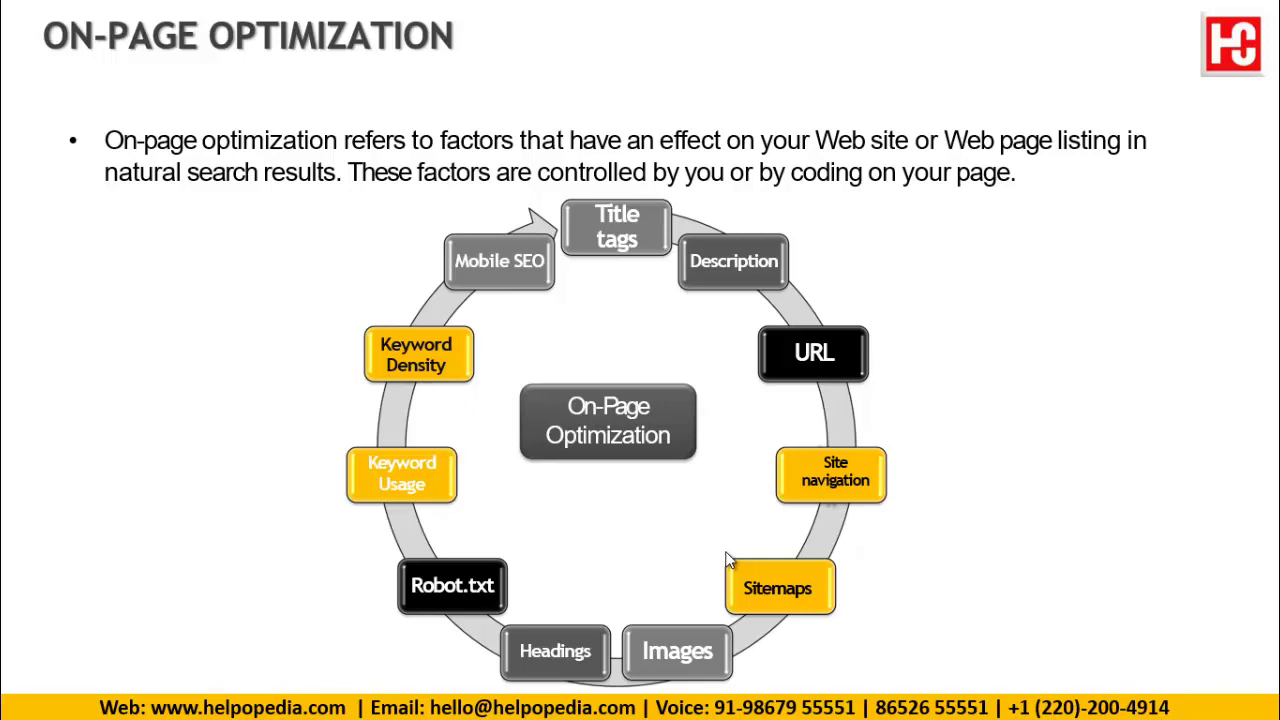
Open the sitemap.xml file from the TRAINING folder on the HC 128 (D:) drive in TextPad.
key(super+d)
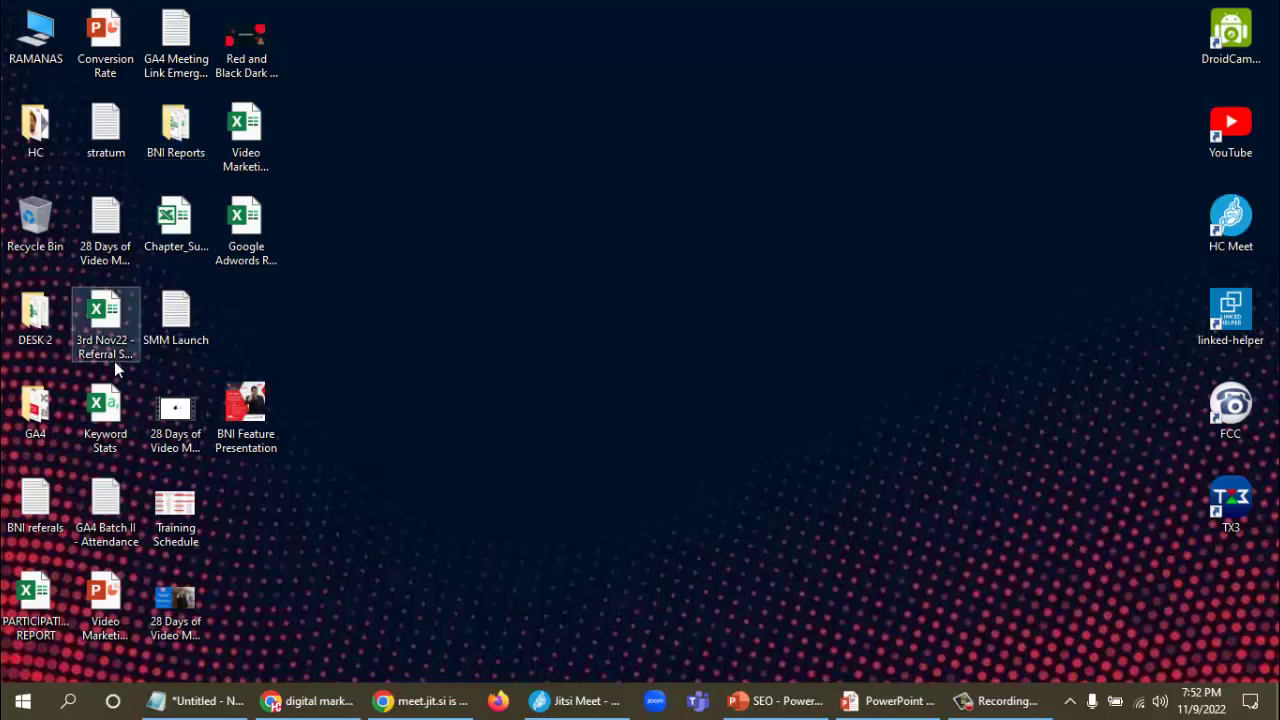
double_click(40, 38)
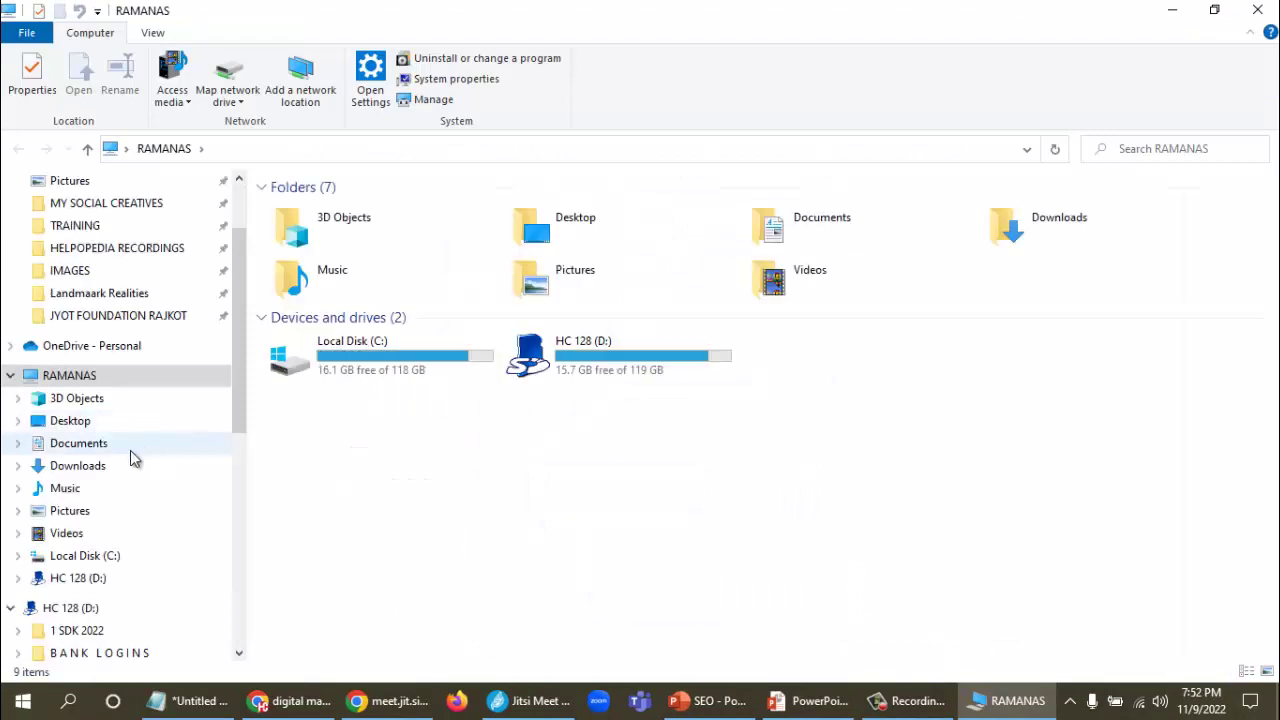
scroll(100, 483, up, 2)
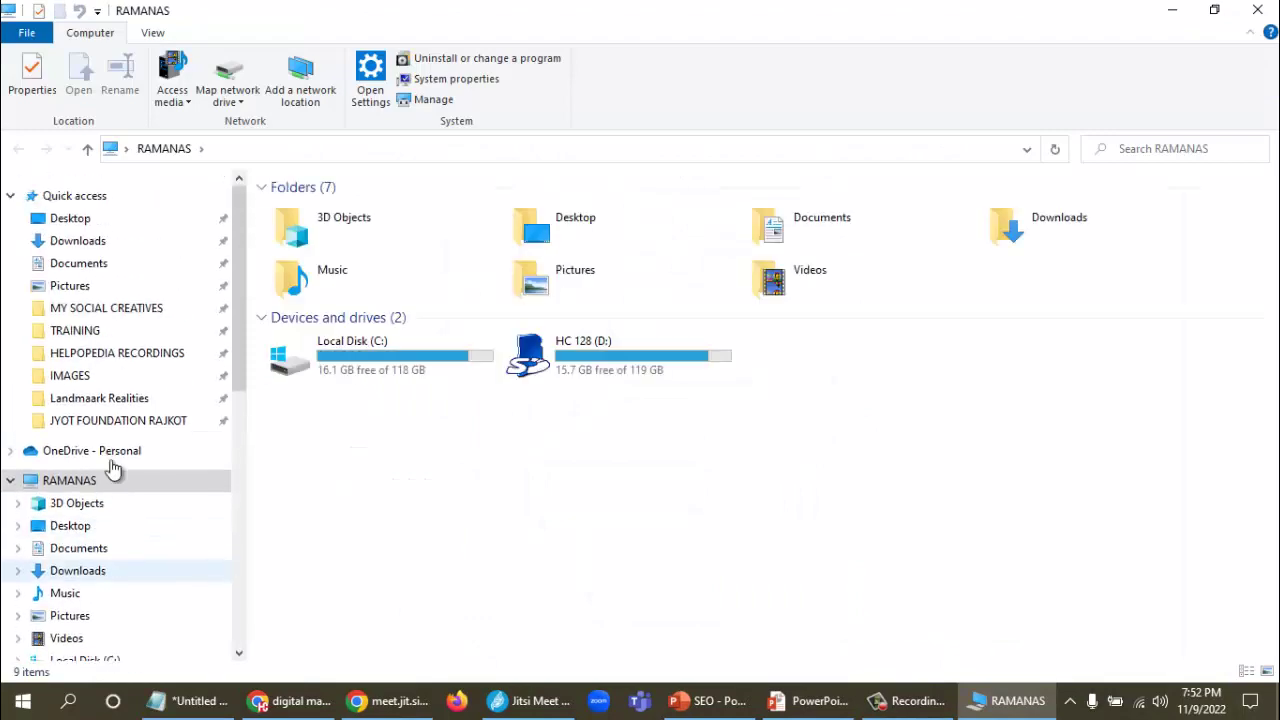
click(90, 331)
scroll(414, 529, down, 8)
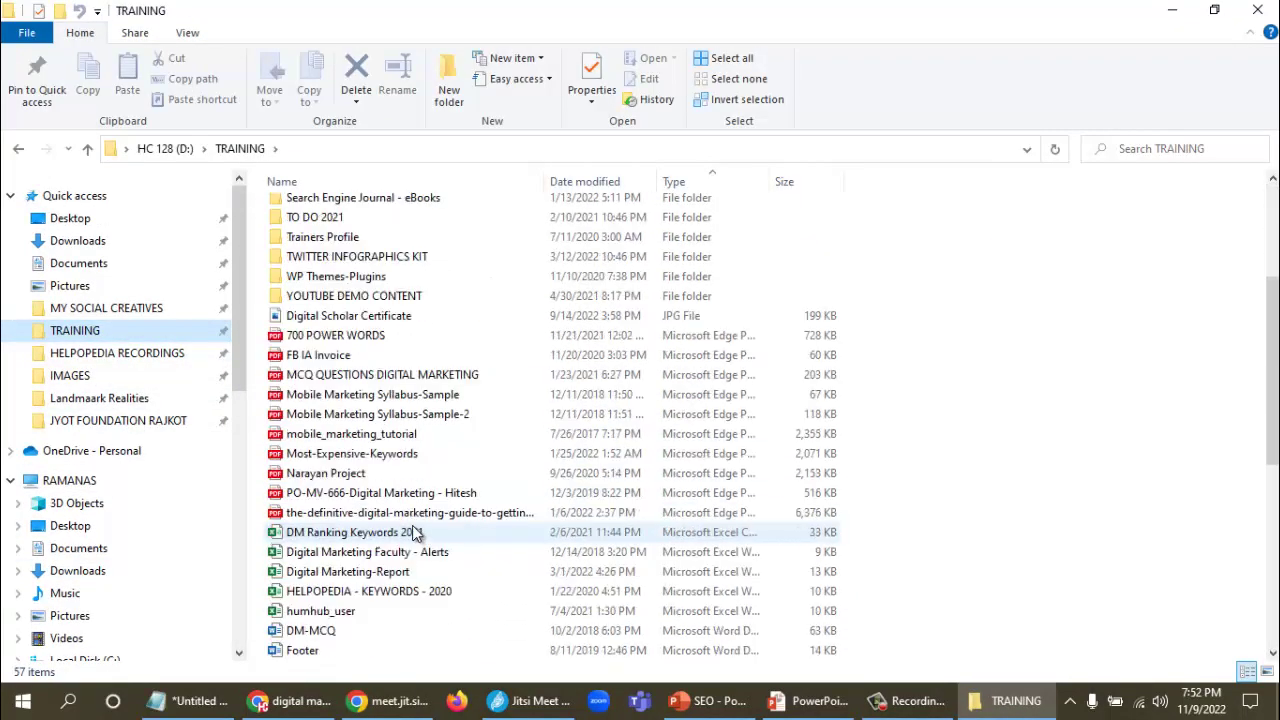
scroll(383, 535, down, 3)
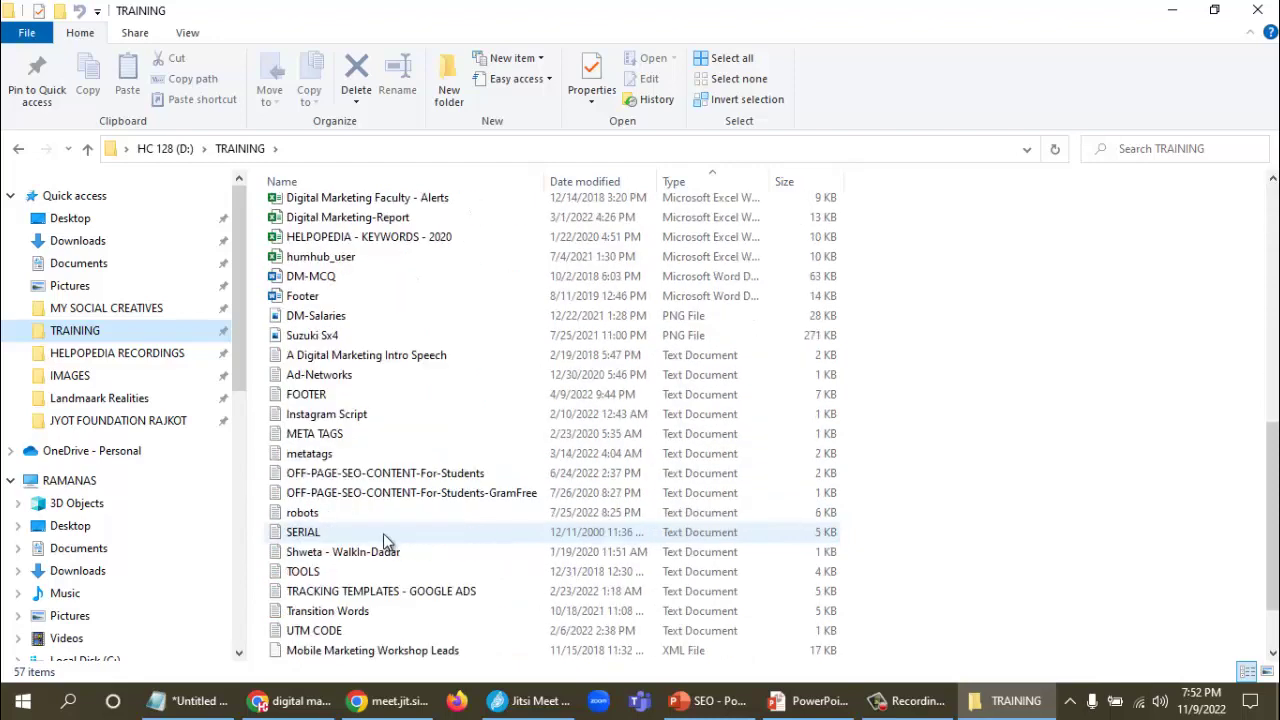
click(316, 658)
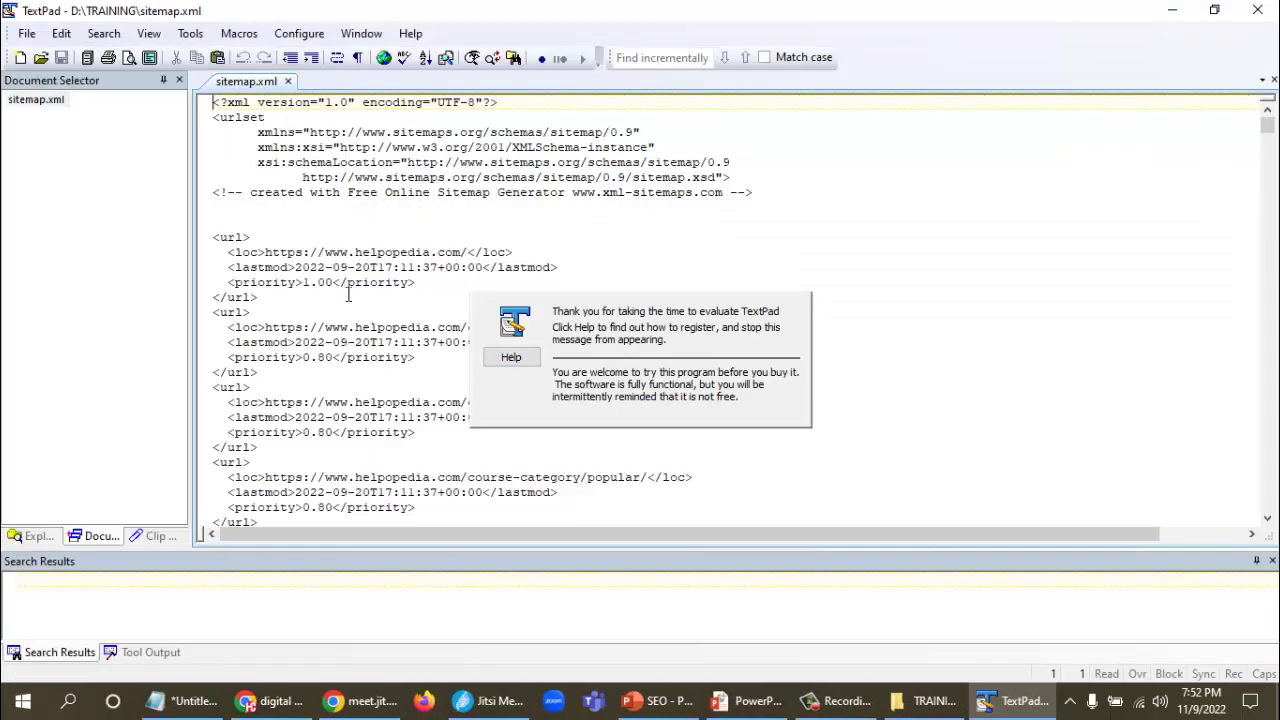
Highlight the helpopedia.com home page URL and the digital-marketing, latest and popular course-category URLs in the sitemap.
drag(264, 252, 461, 252)
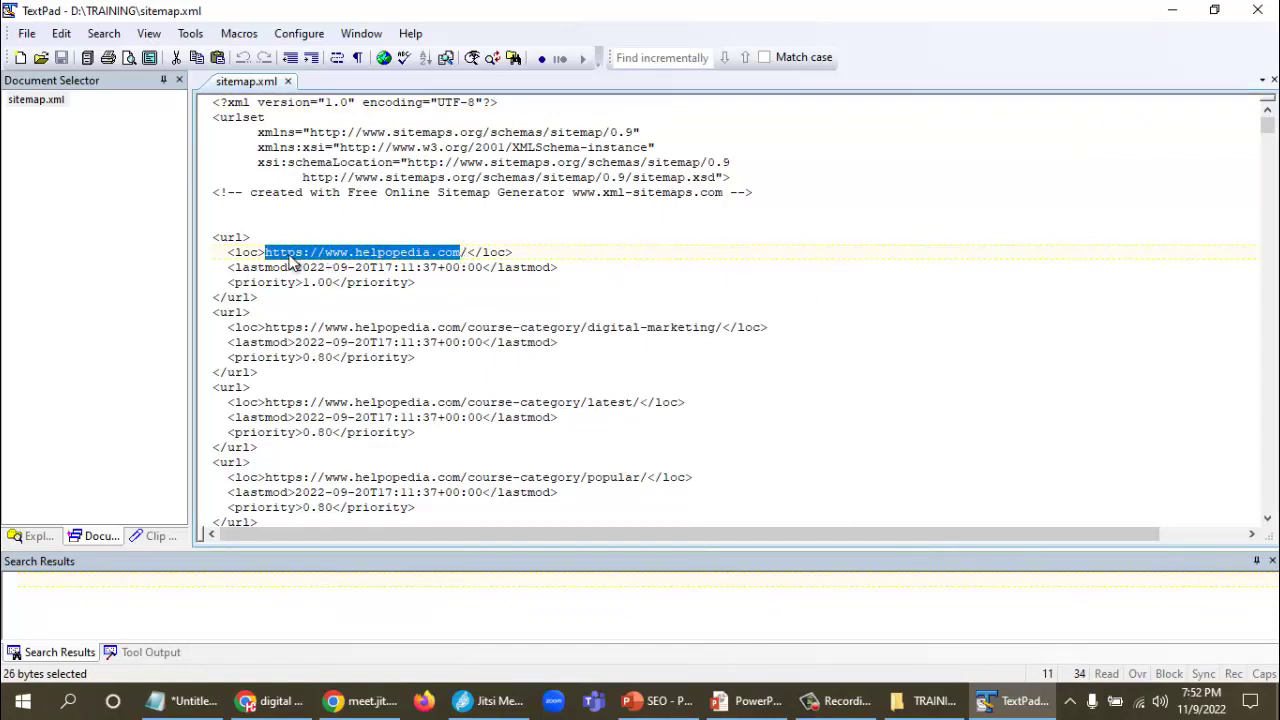
click(273, 327)
drag(284, 327, 705, 331)
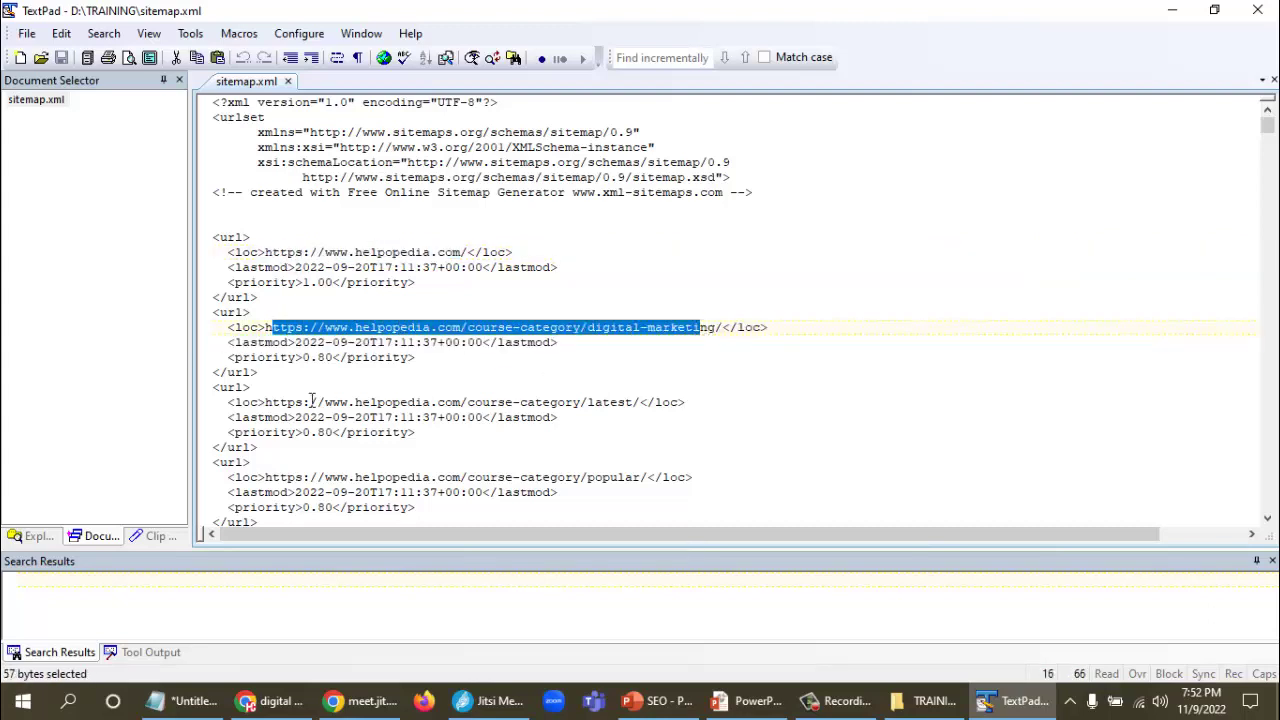
drag(272, 403, 617, 405)
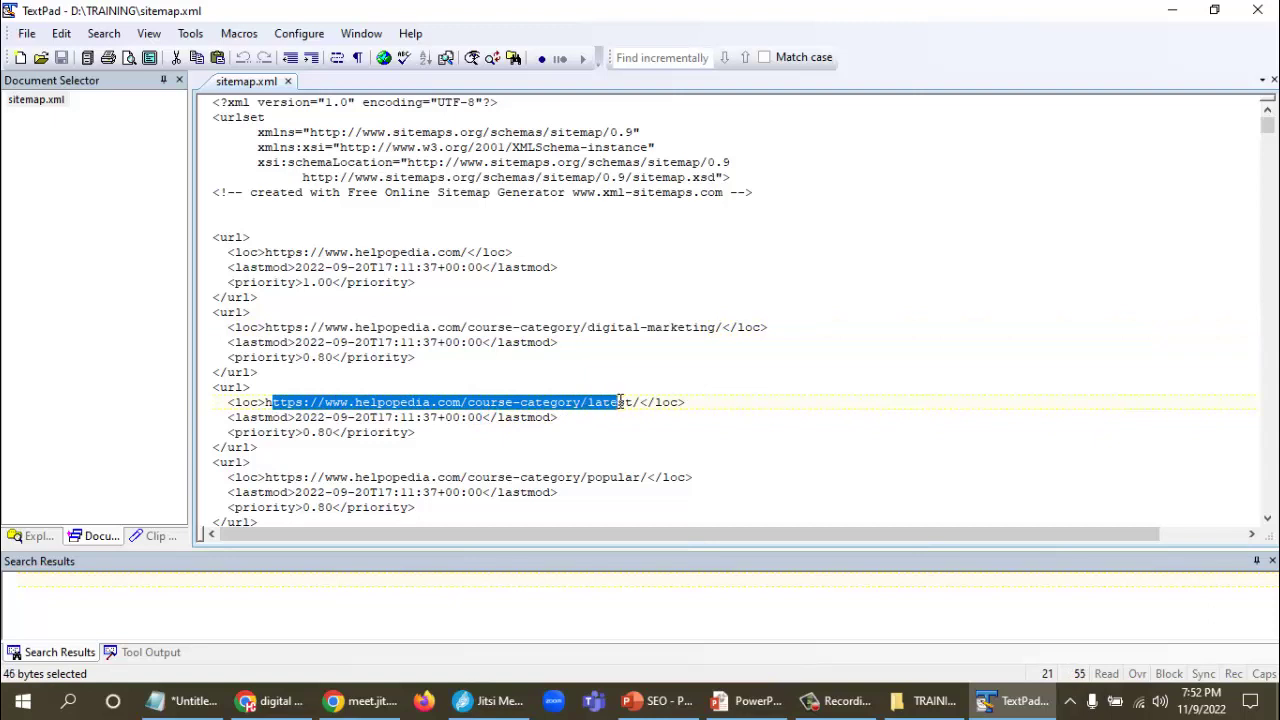
scroll(540, 449, down, 2)
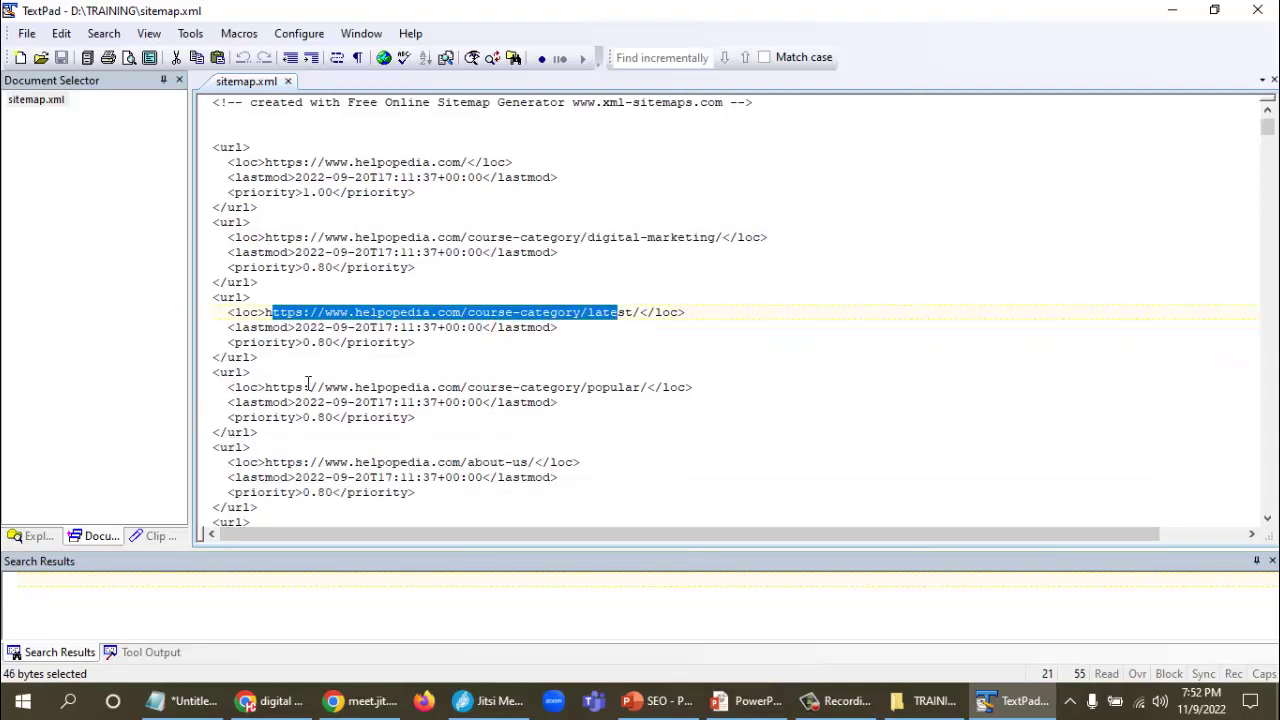
drag(303, 387, 691, 387)
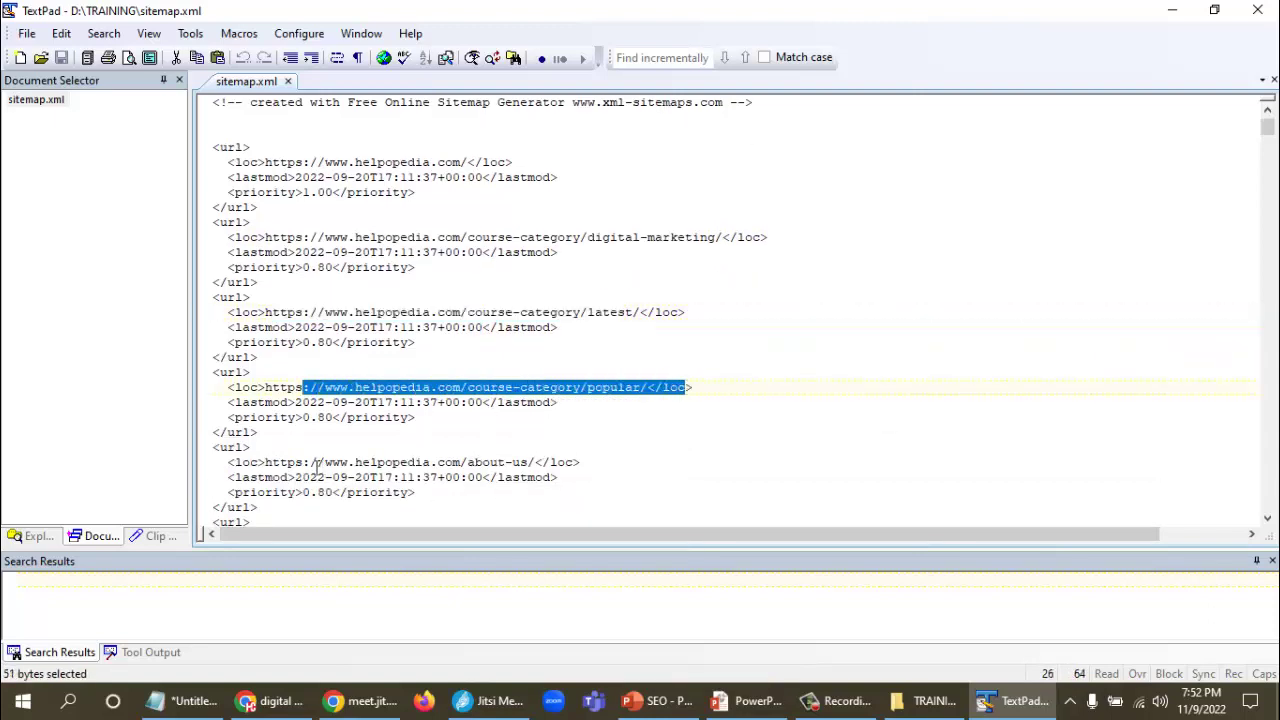
Highlight the about-us, events and blog page URLs in the sitemap.
drag(298, 466, 527, 466)
scroll(538, 468, down, 2)
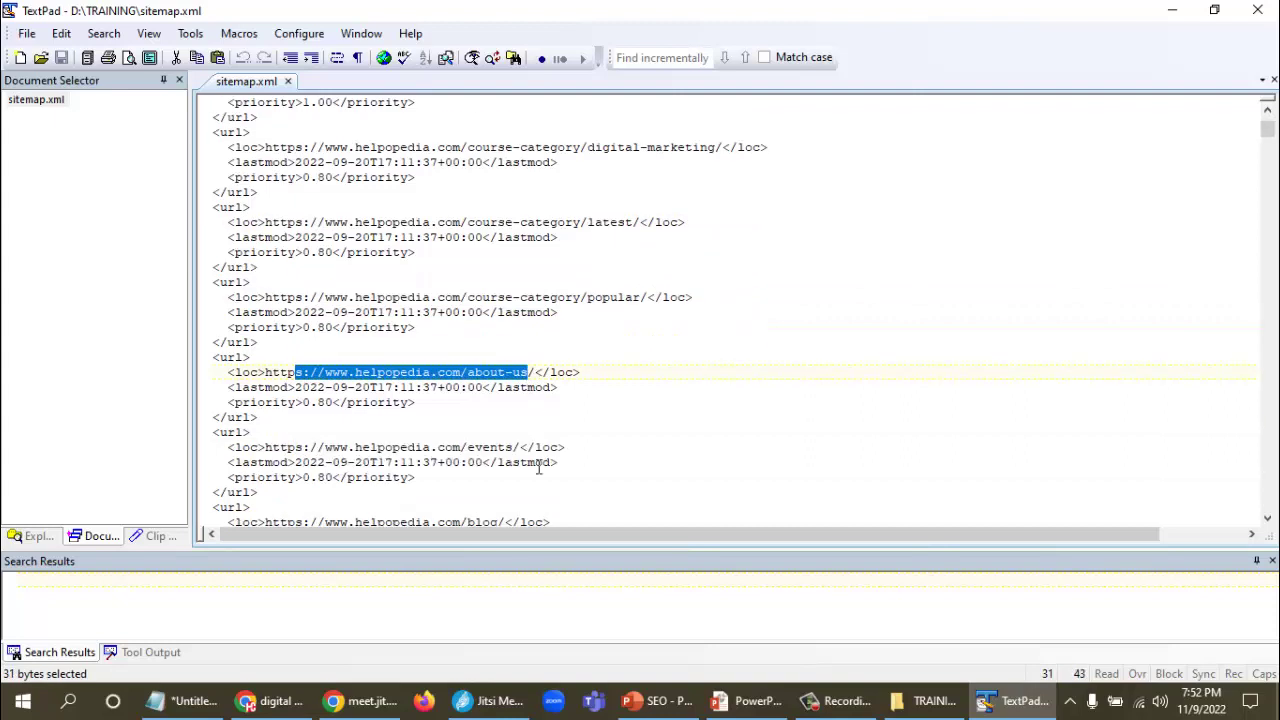
scroll(538, 468, down, 1)
click(313, 402)
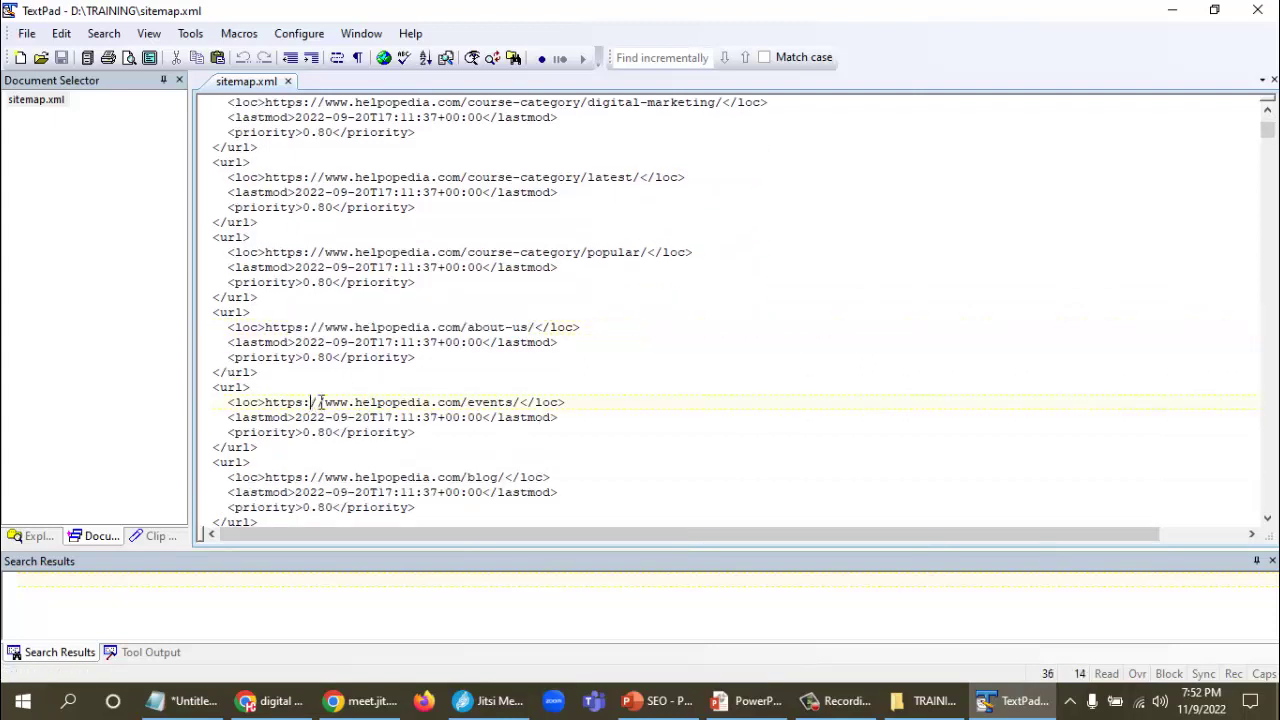
drag(320, 402, 497, 403)
scroll(680, 440, down, 1)
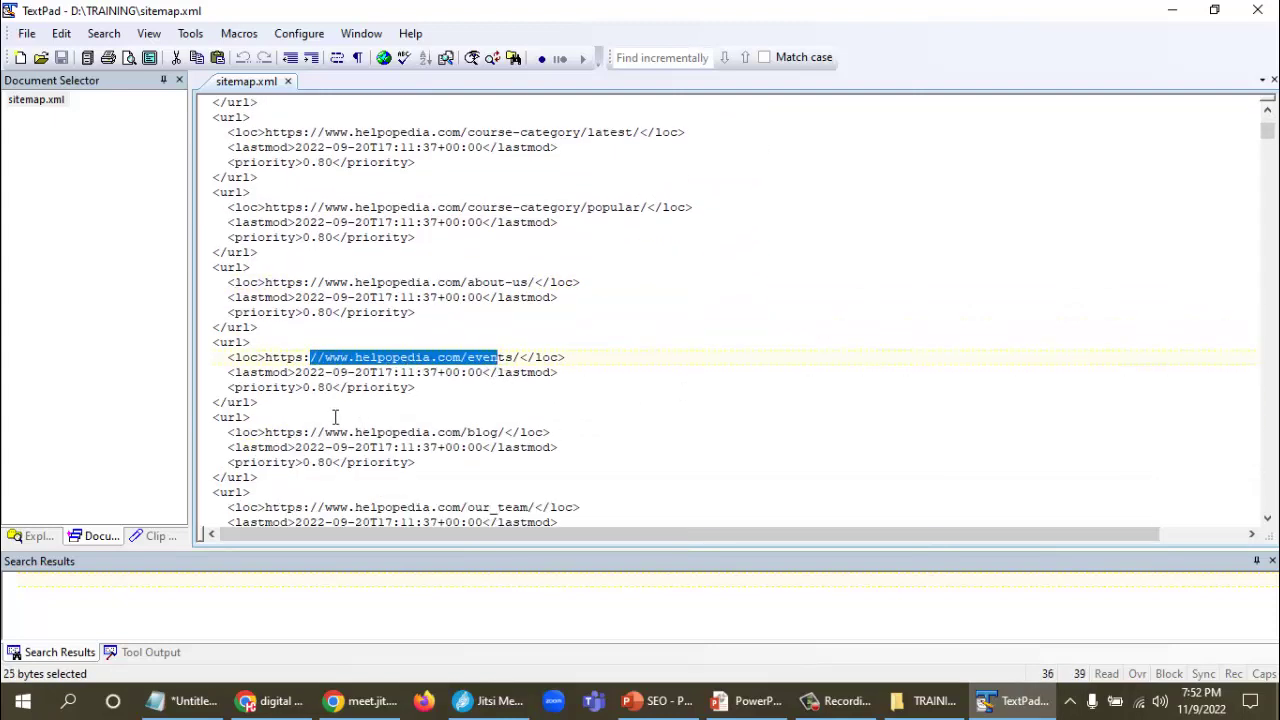
drag(318, 432, 498, 432)
Highlight the our_team and contact page URLs in the sitemap.
scroll(711, 417, down, 2)
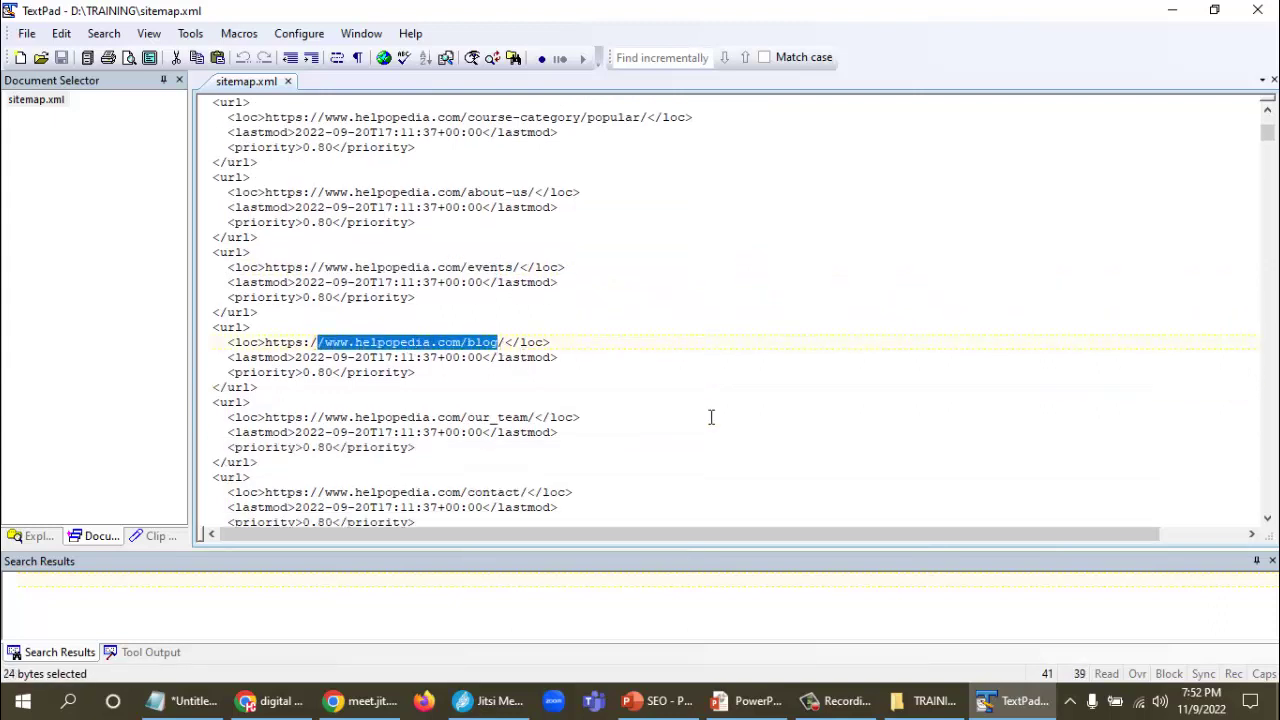
scroll(711, 417, down, 1)
drag(325, 372, 511, 376)
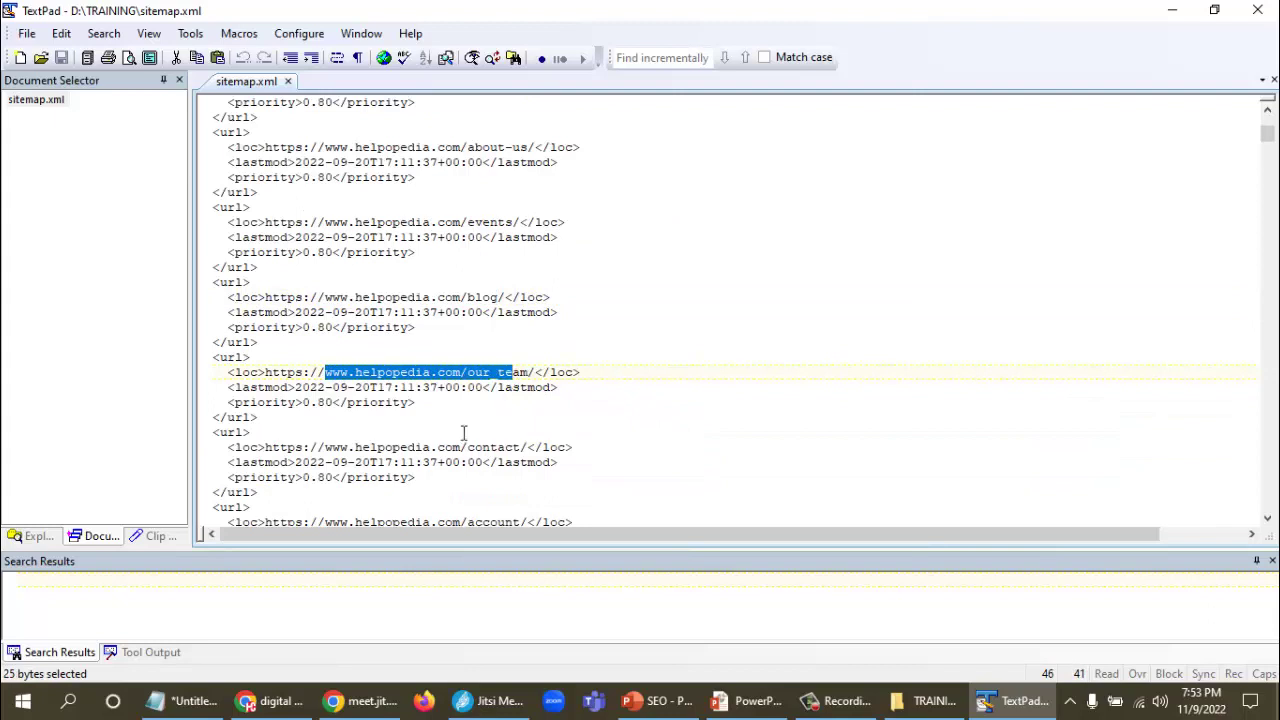
drag(302, 447, 513, 447)
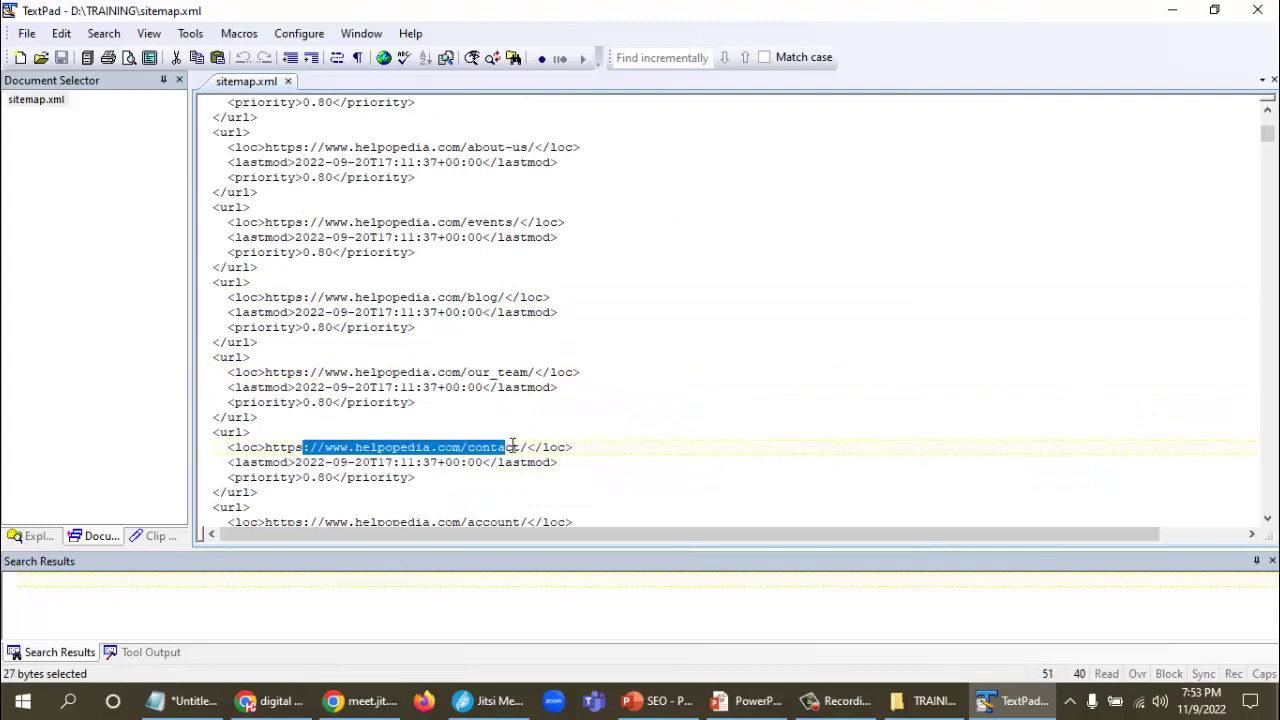
Highlight the account and account registration URLs in the sitemap, and look through the course, blog and policy page entries below them.
scroll(666, 411, down, 2)
click(303, 432)
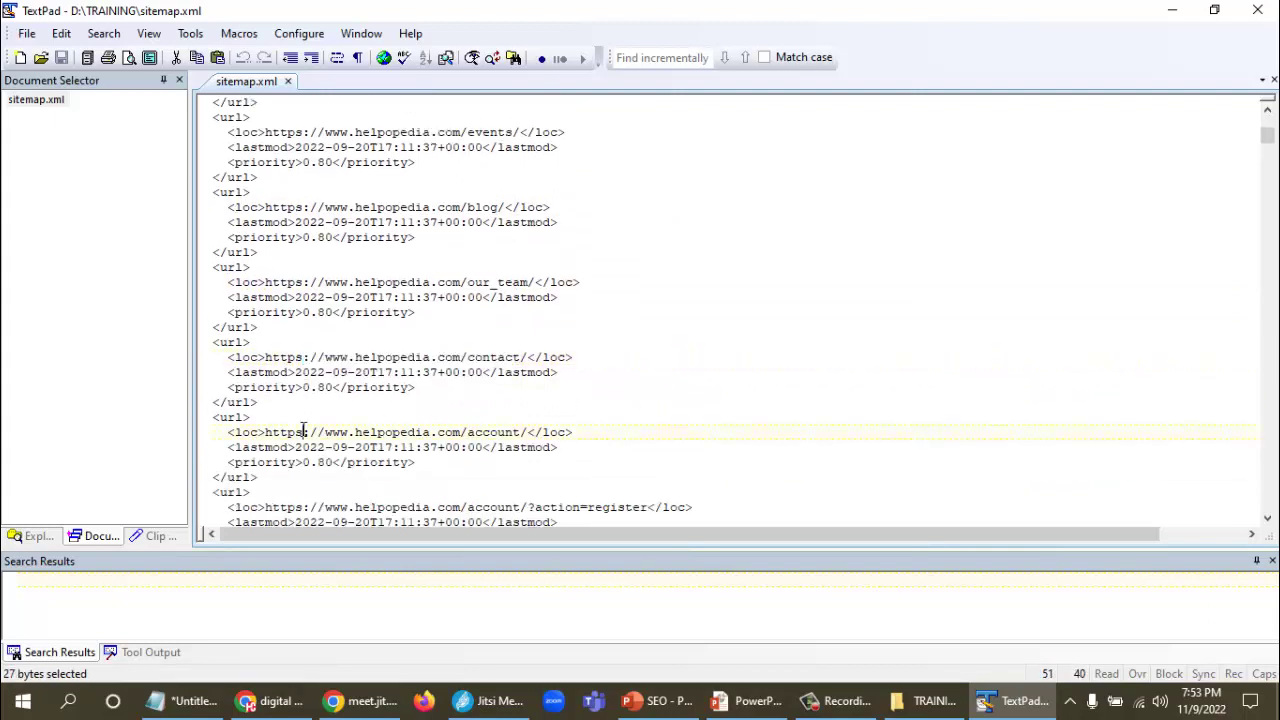
drag(303, 432, 500, 432)
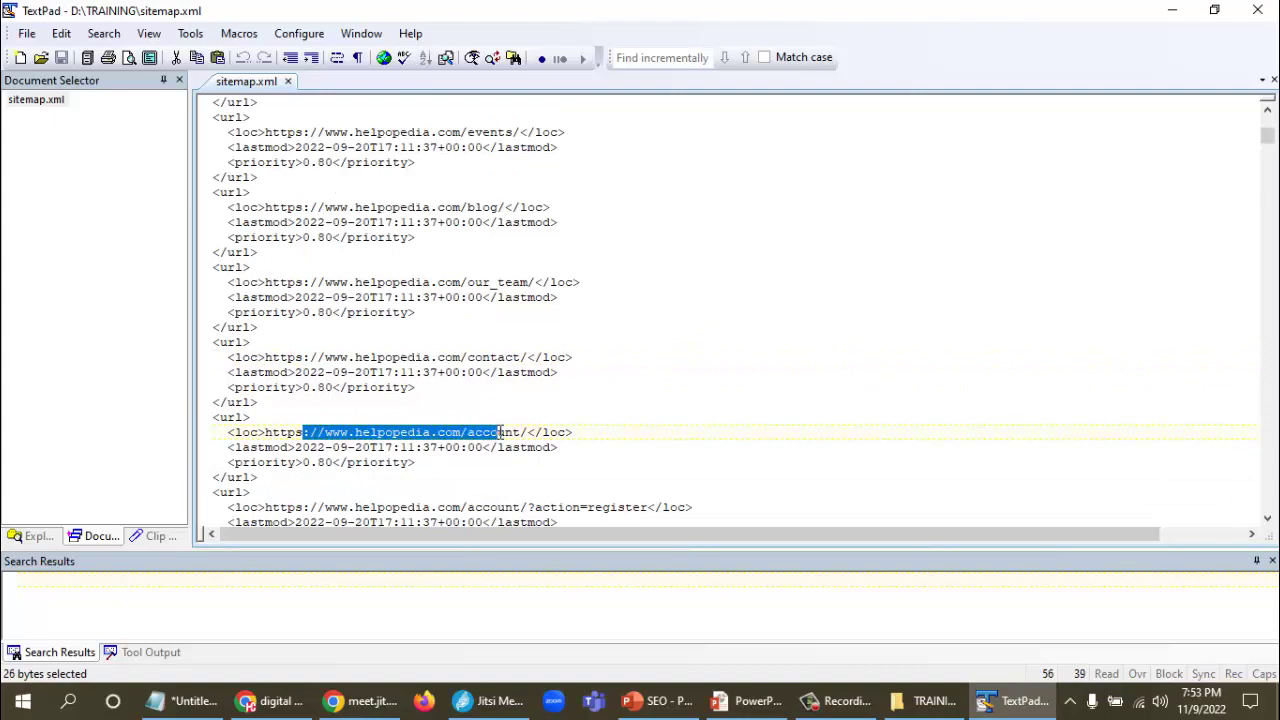
scroll(500, 432, down, 2)
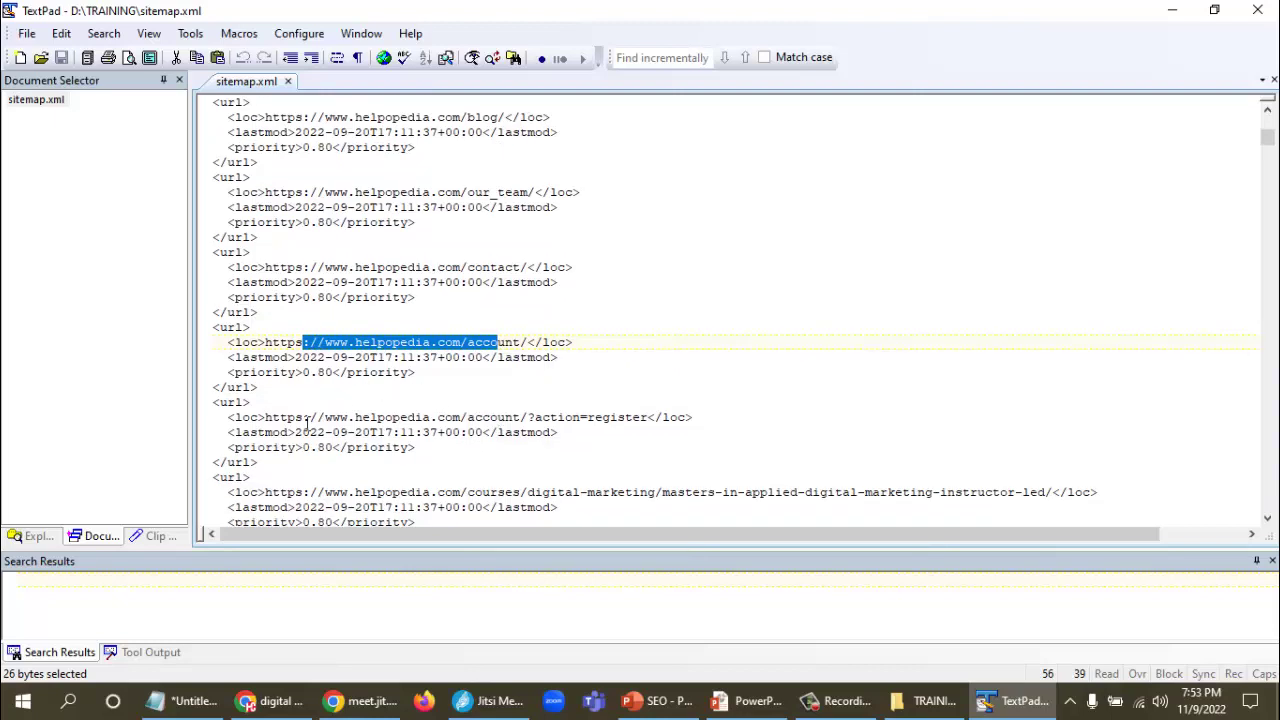
drag(272, 418, 616, 423)
scroll(614, 428, down, 15)
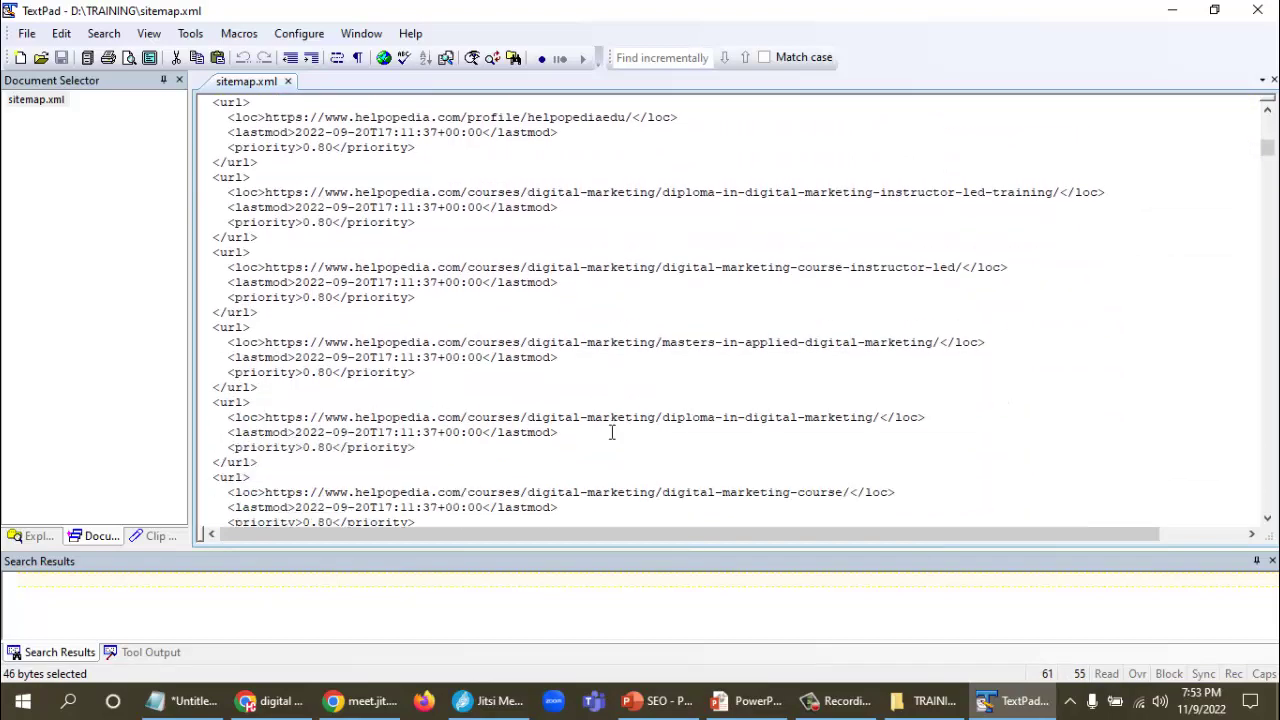
scroll(612, 432, down, 20)
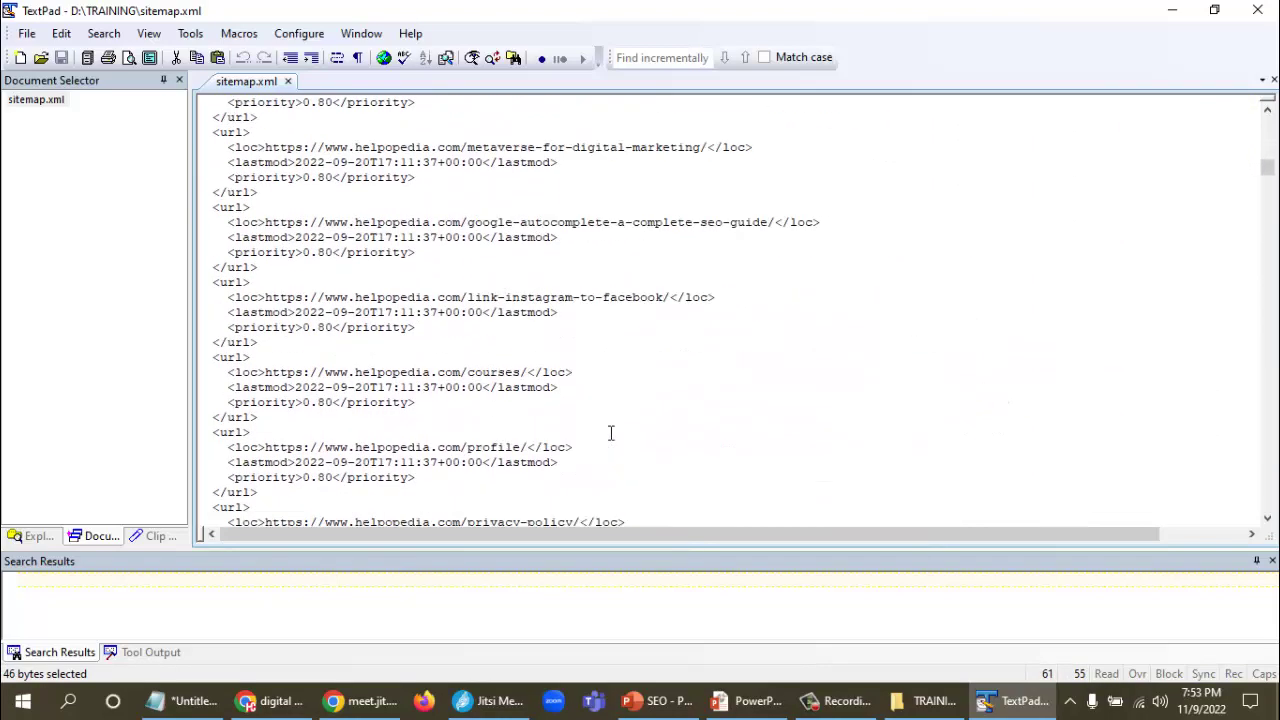
Look through the remaining sitemap entries for team, event, author, category and tag pages.
scroll(611, 432, down, 15)
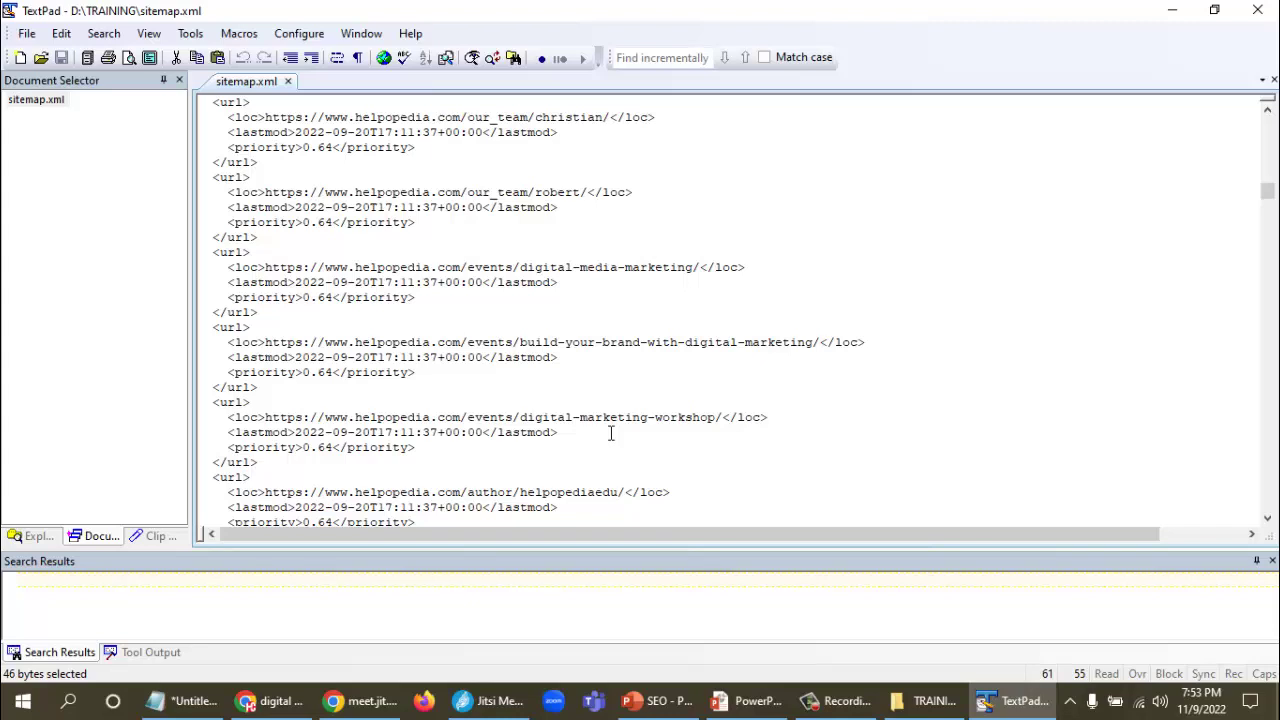
scroll(587, 428, down, 6)
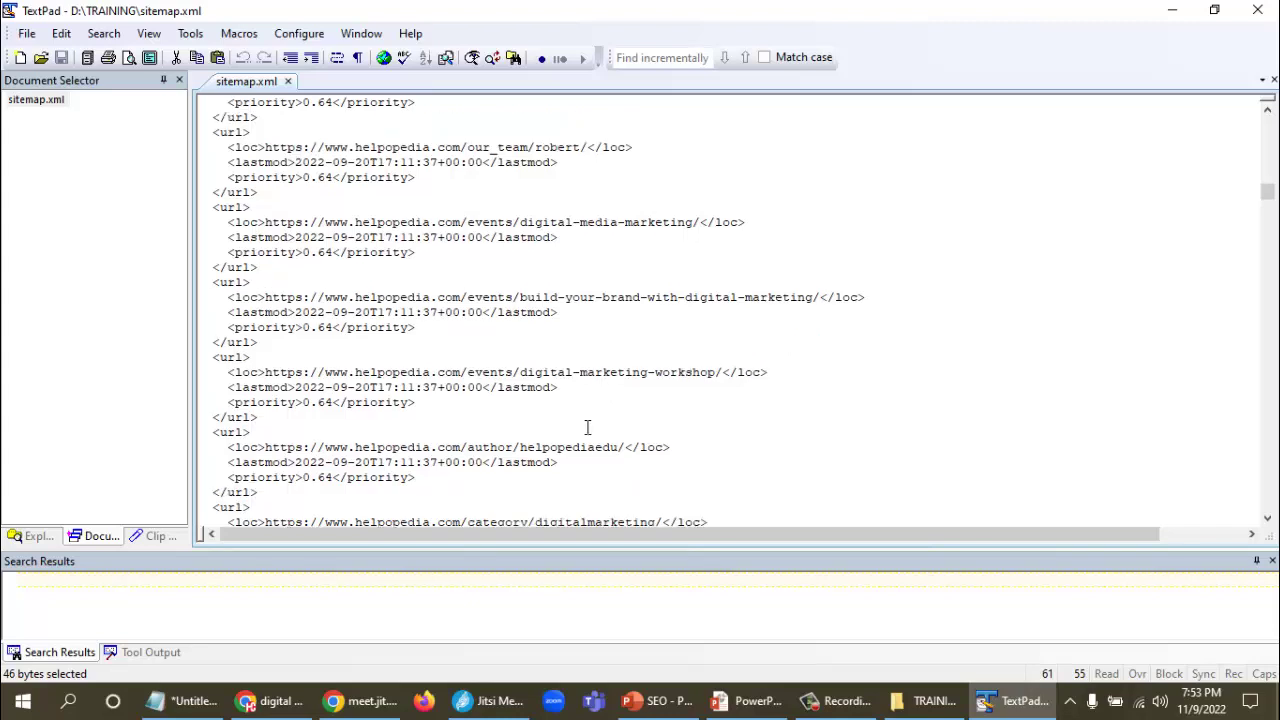
scroll(587, 428, down, 16)
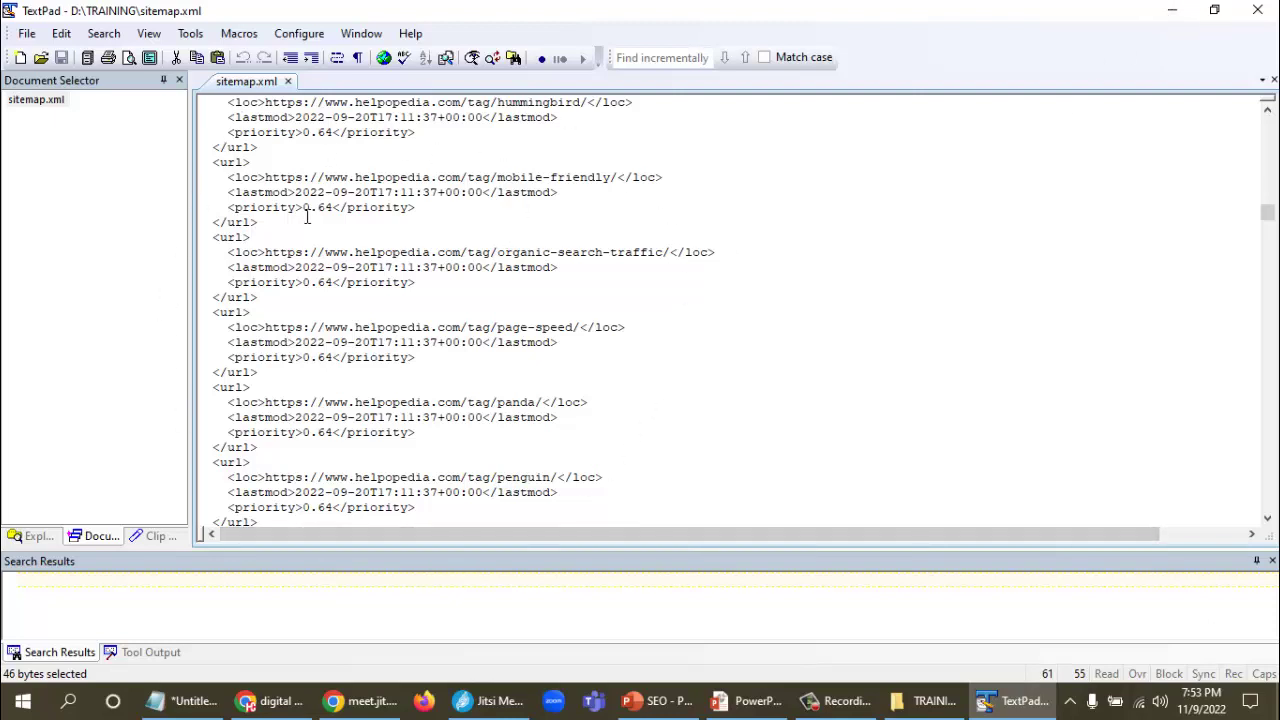
Minimize the sitemap and open the robots text file from the TRAINING folder in Notepad.
click(1175, 15)
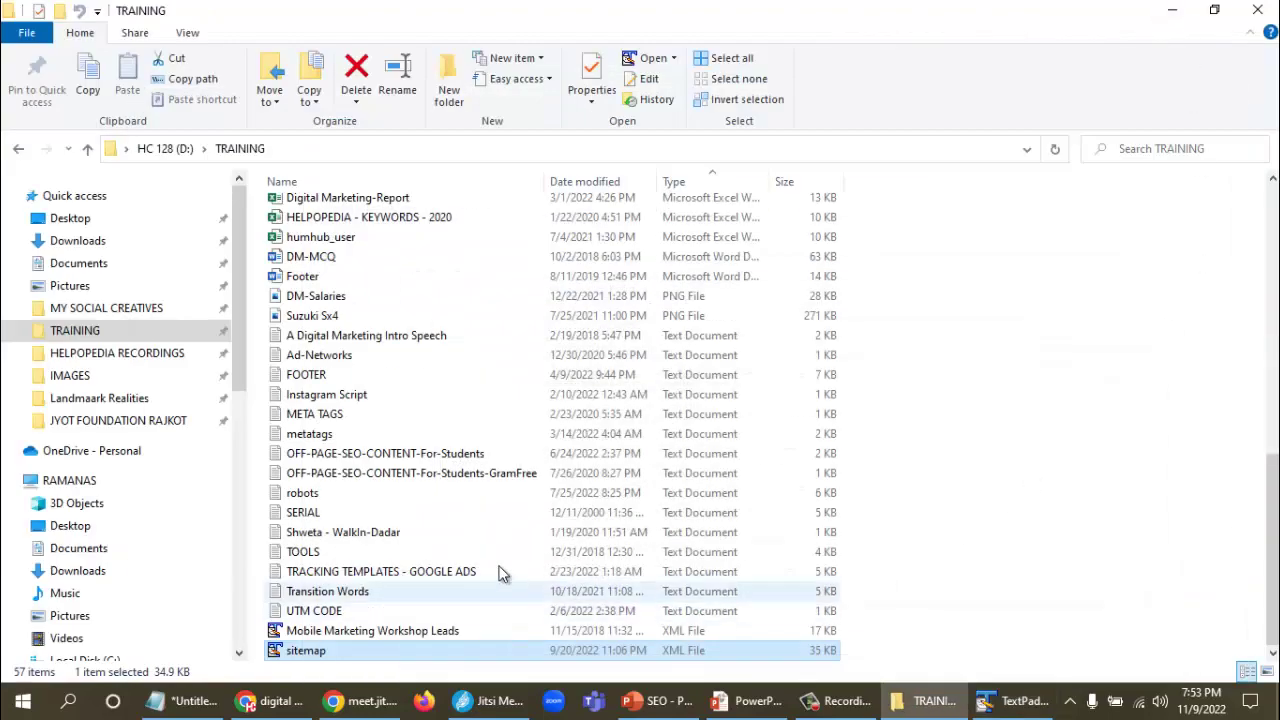
double_click(302, 493)
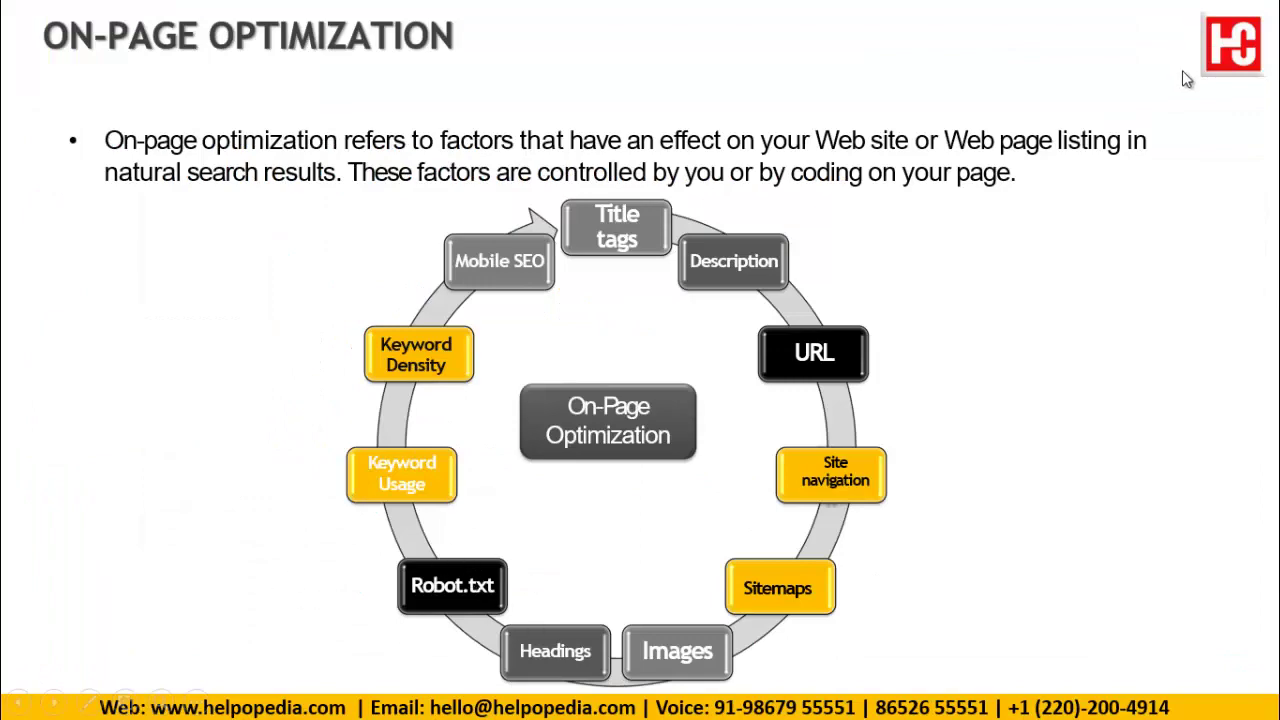
key(alt+Tab)
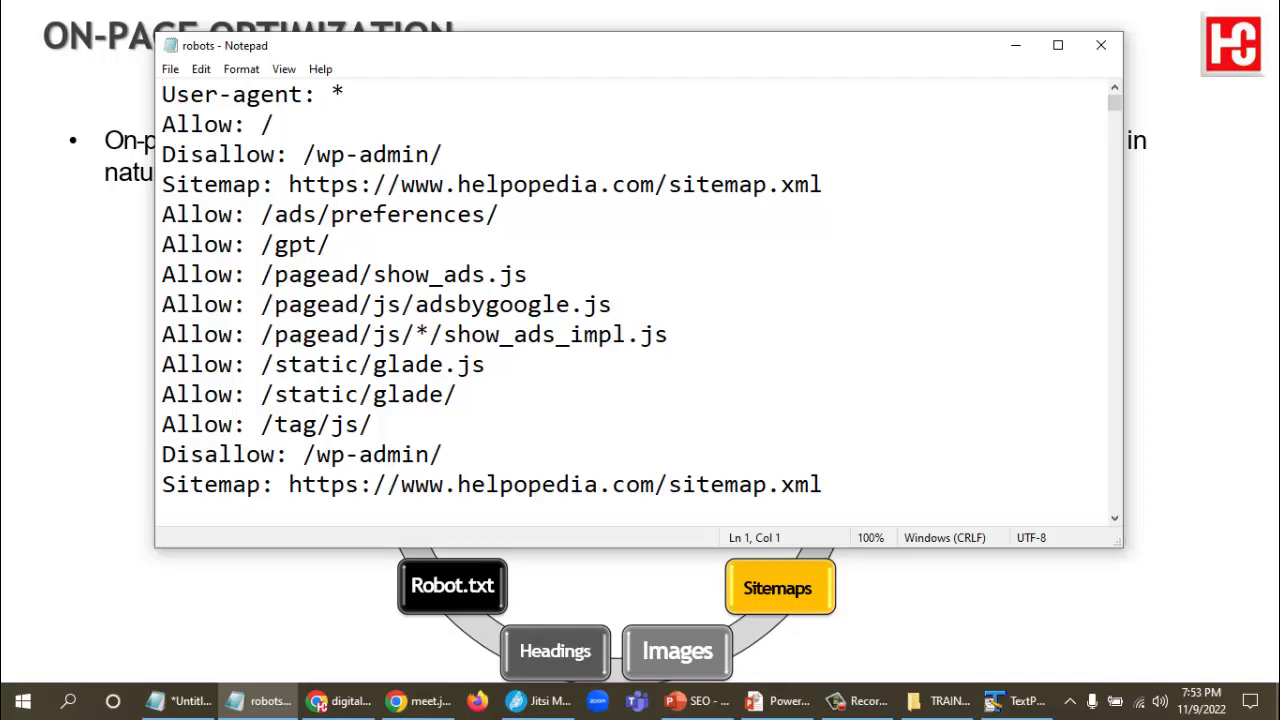
Insert nine blank lines after the first Sitemap line in the robots file to separate its first four lines.
click(842, 180)
key(Return)
key(Return)
key(Return)
key(Return)
key(Return)
key(Return)
key(Return)
key(Return)
key(Return)
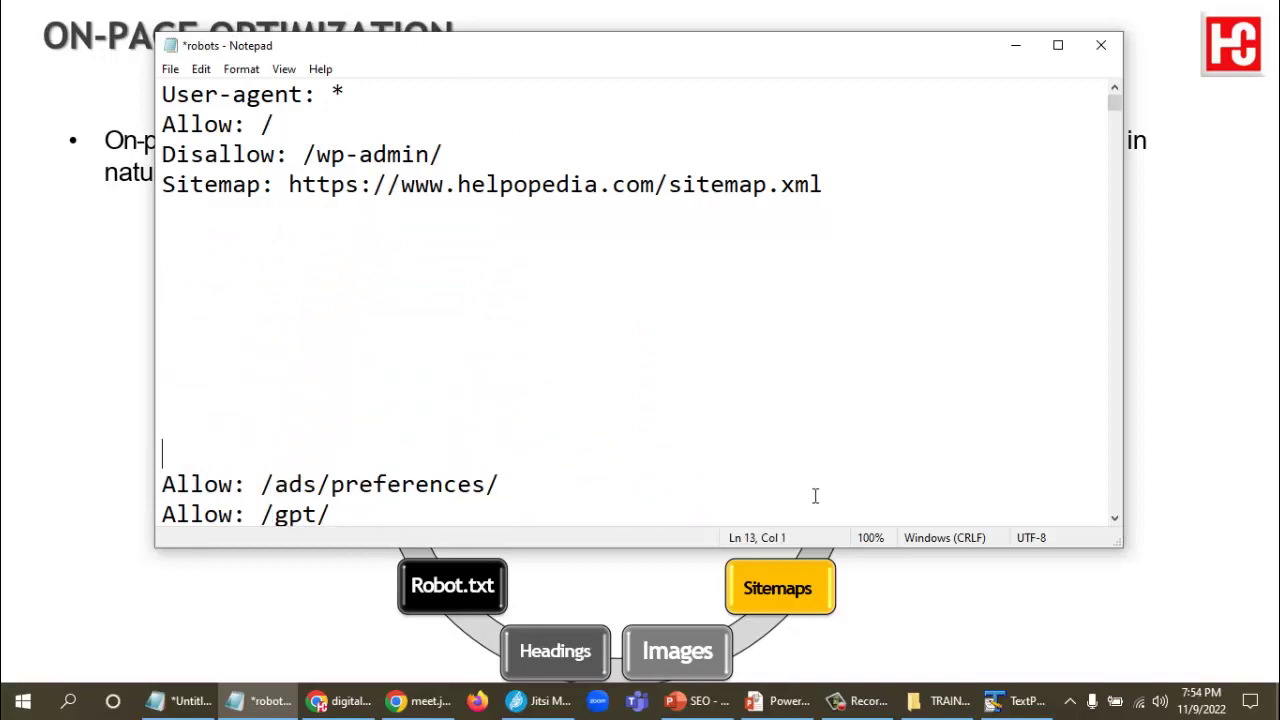
Highlight the User-agent line and its asterisk value in the robots file.
mouse_move(1042, 708)
drag(161, 94, 354, 94)
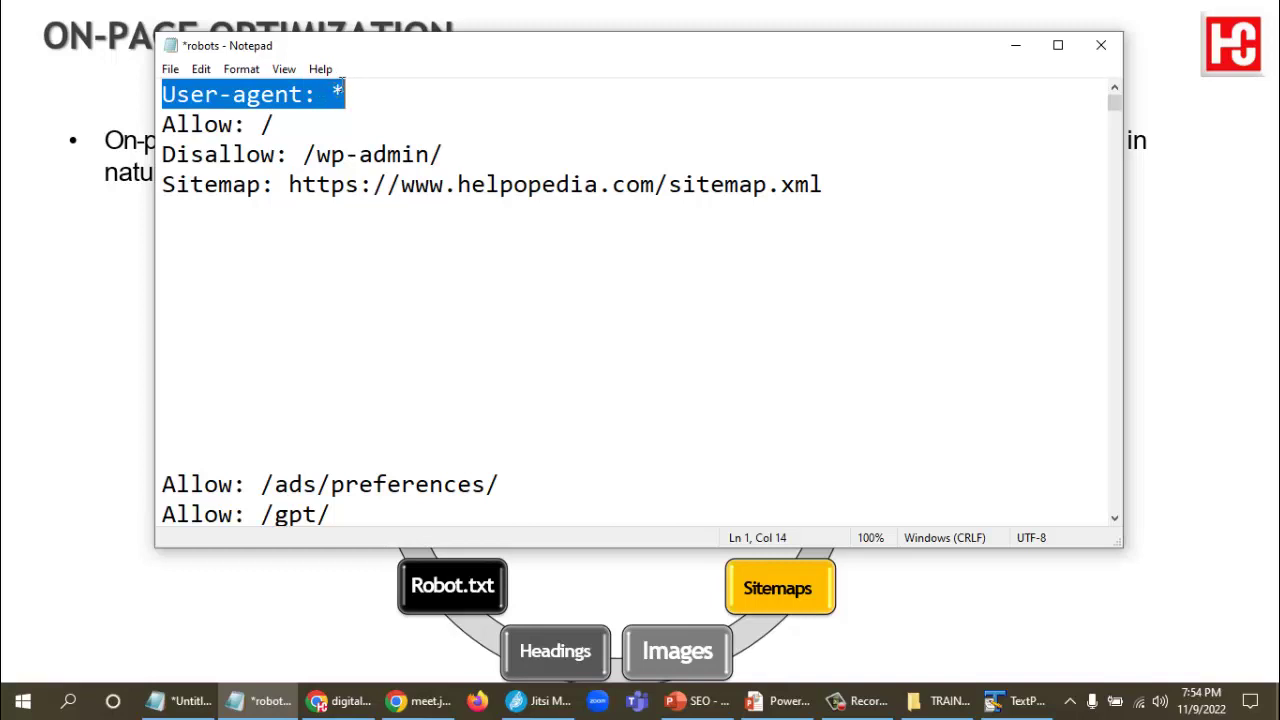
click(330, 92)
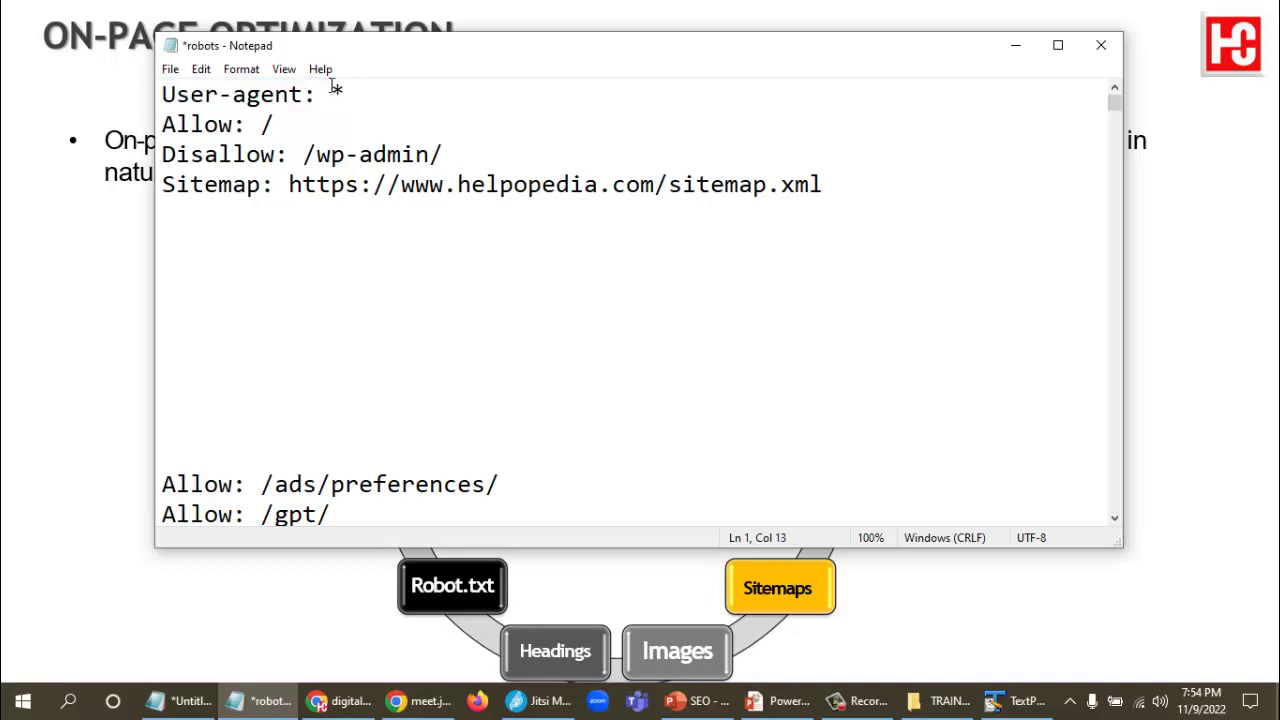
drag(331, 92, 354, 82)
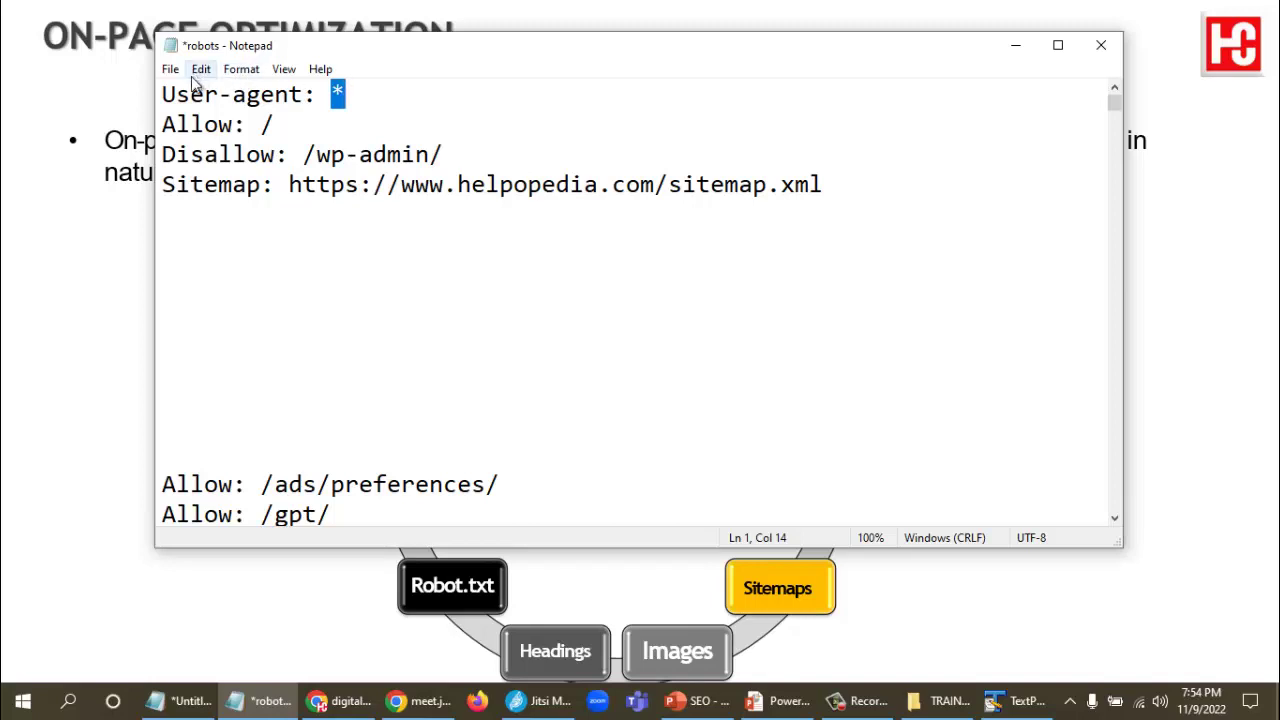
click(162, 97)
drag(213, 97, 372, 101)
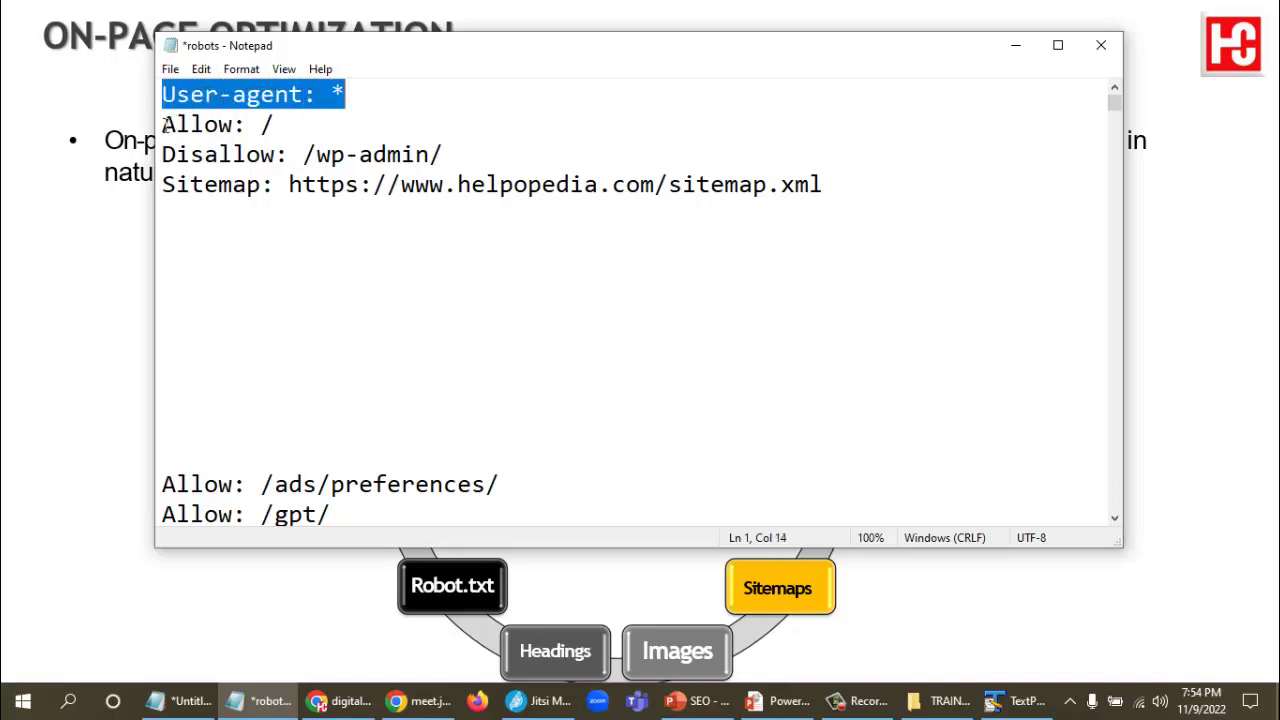
Highlight the "Allow: /" line and its slash value in the robots file.
drag(162, 125, 276, 125)
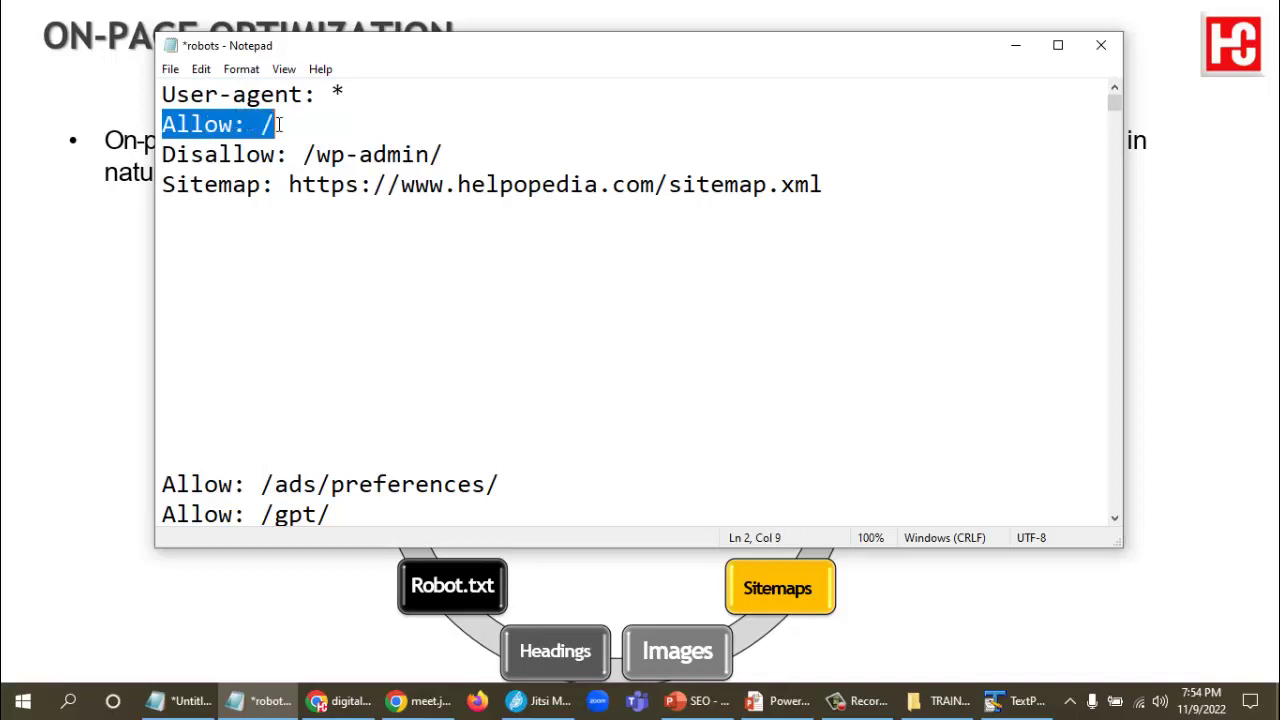
click(275, 124)
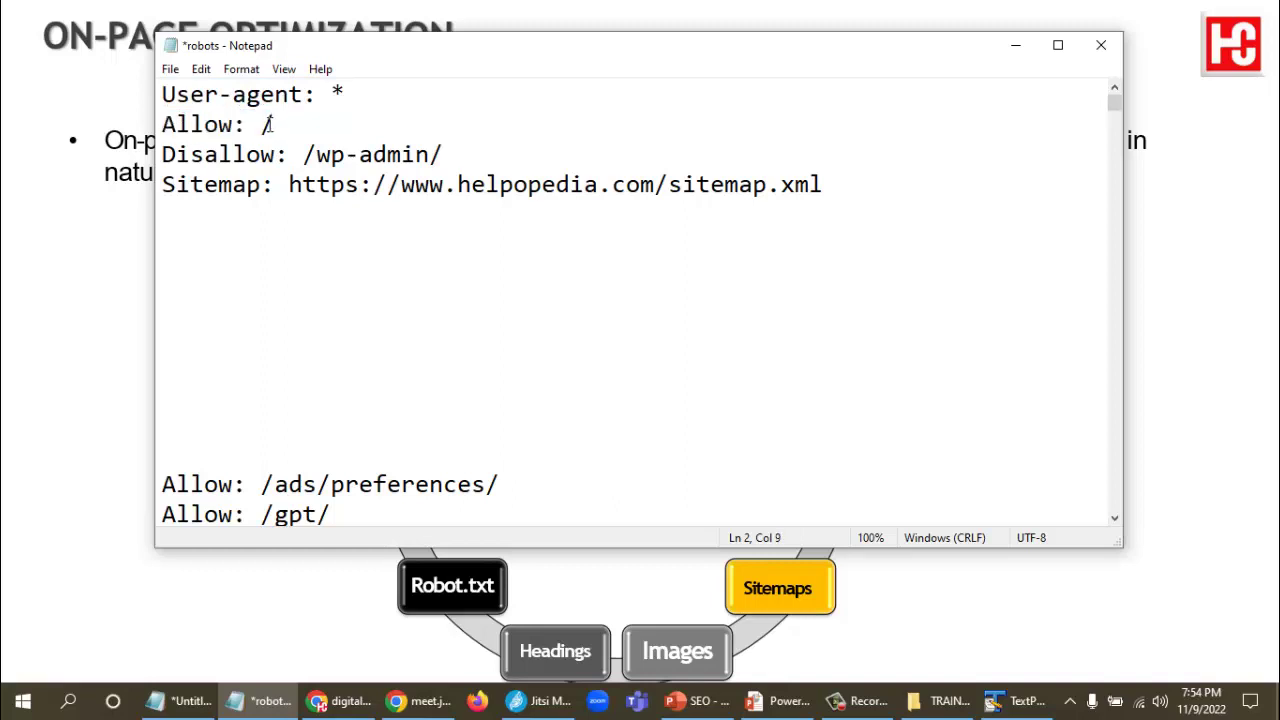
drag(259, 132, 280, 129)
click(259, 123)
drag(259, 122, 280, 120)
Highlight the Disallow line's /wp-admin/ path and the sitemap.xml URL on the Sitemap line below it.
drag(162, 156, 459, 147)
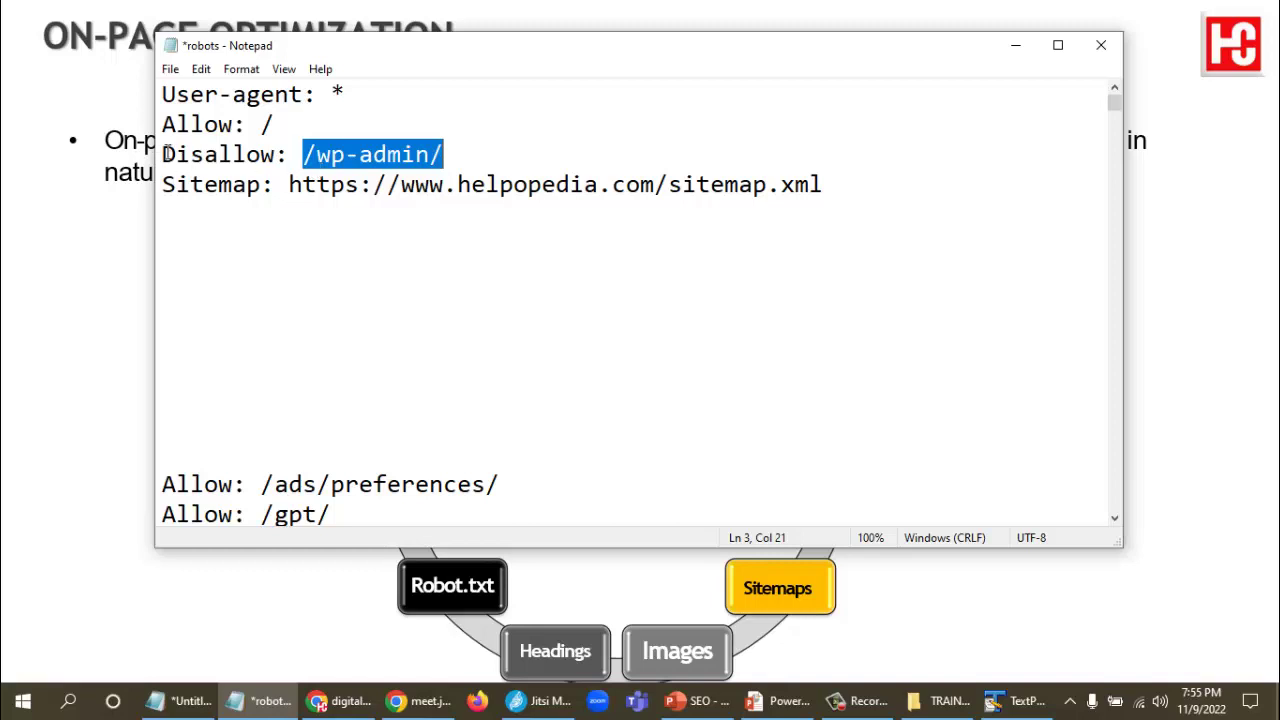
drag(164, 154, 432, 158)
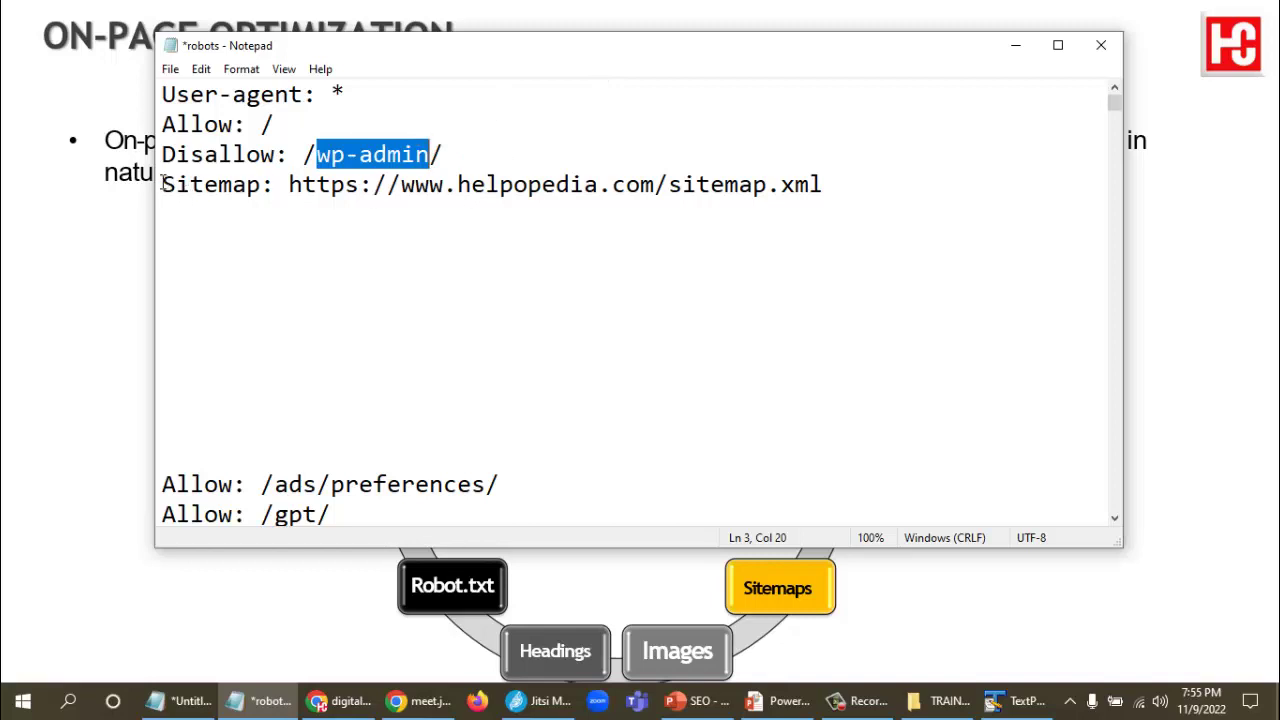
drag(163, 183, 837, 183)
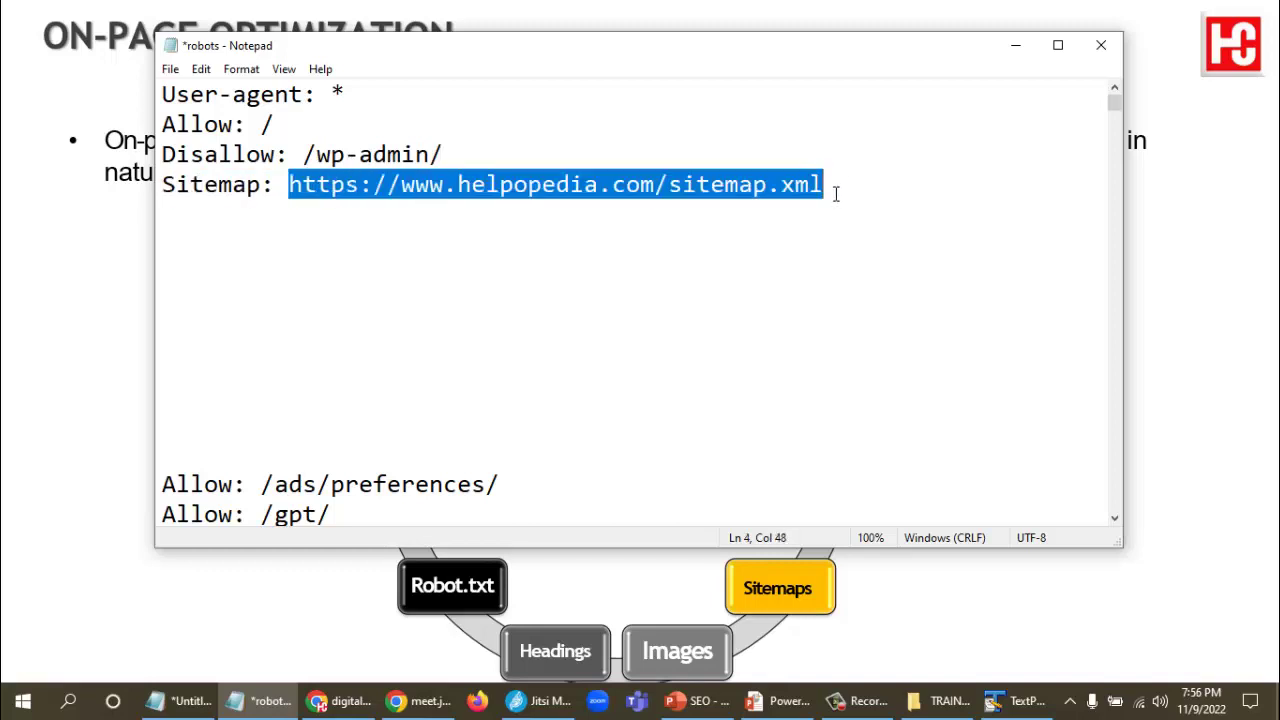
Close the robots file without saving the changes and return to sitemap.xml in TextPad.
click(1101, 45)
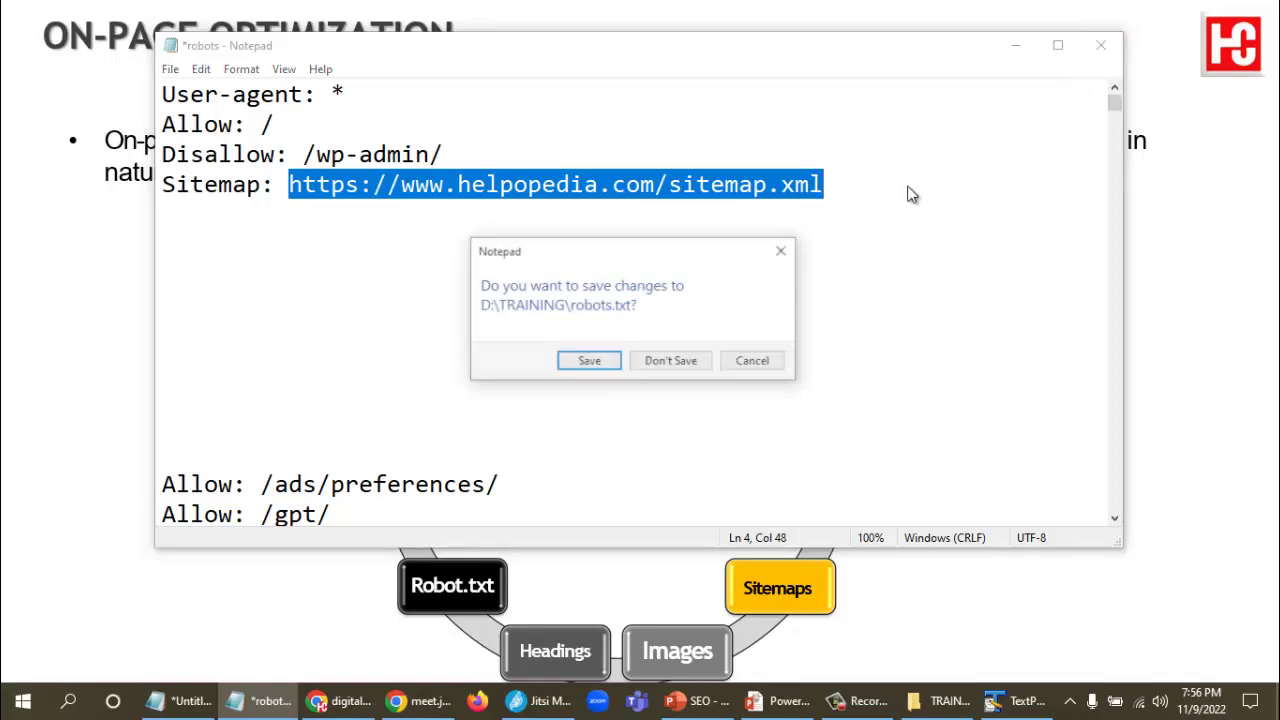
click(670, 360)
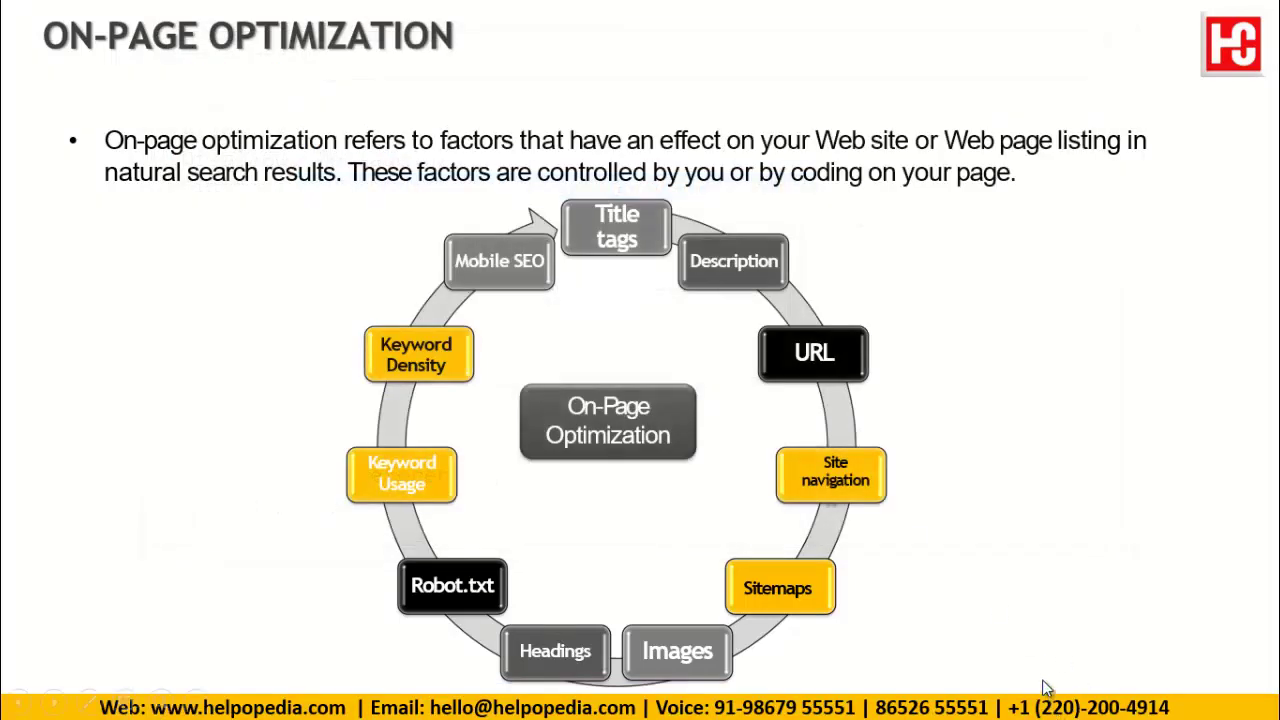
key(alt+Tab)
key(alt+Tab)
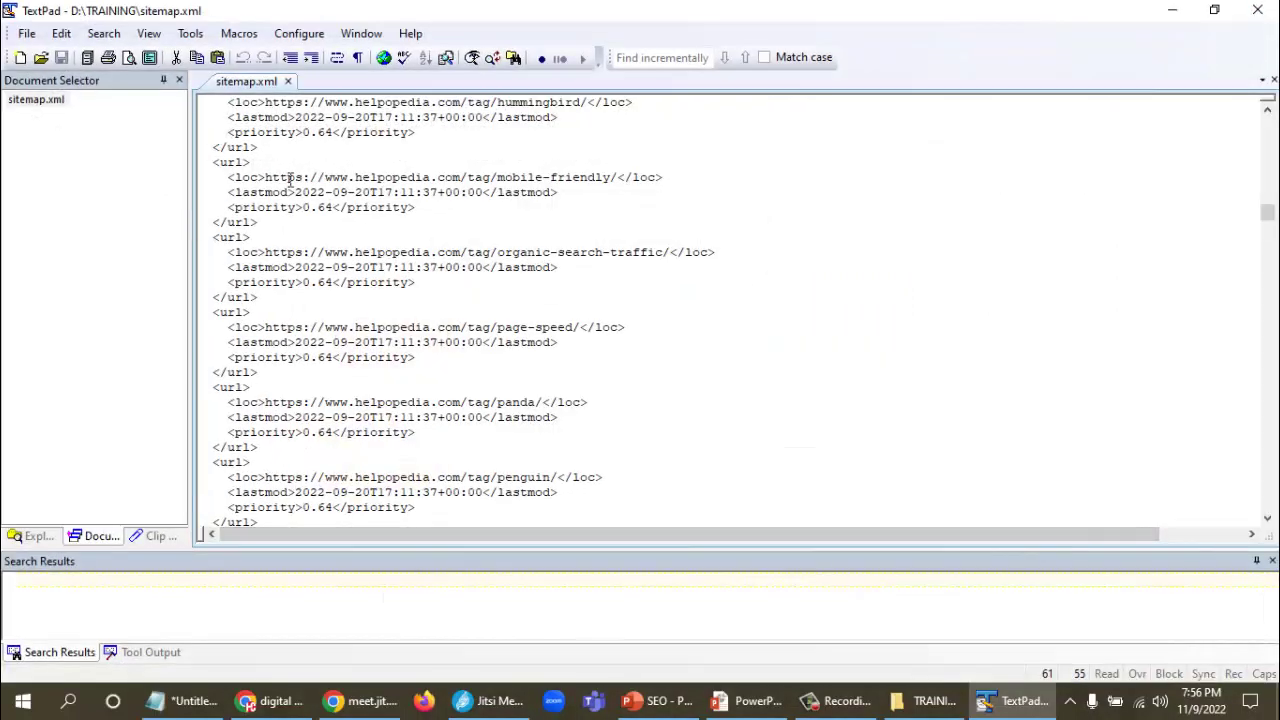
Highlight the mobile-friendly, organic-search-traffic and page-speed tag URLs in the sitemap.
drag(266, 177, 615, 191)
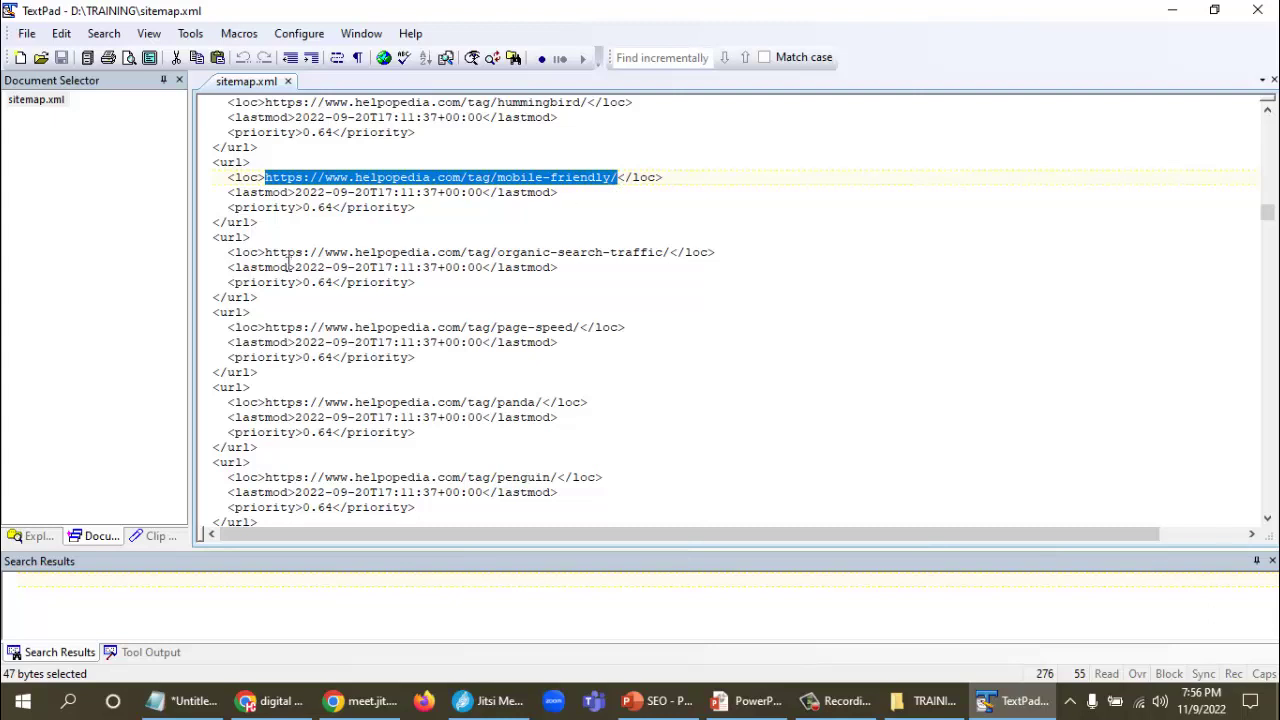
drag(264, 252, 674, 251)
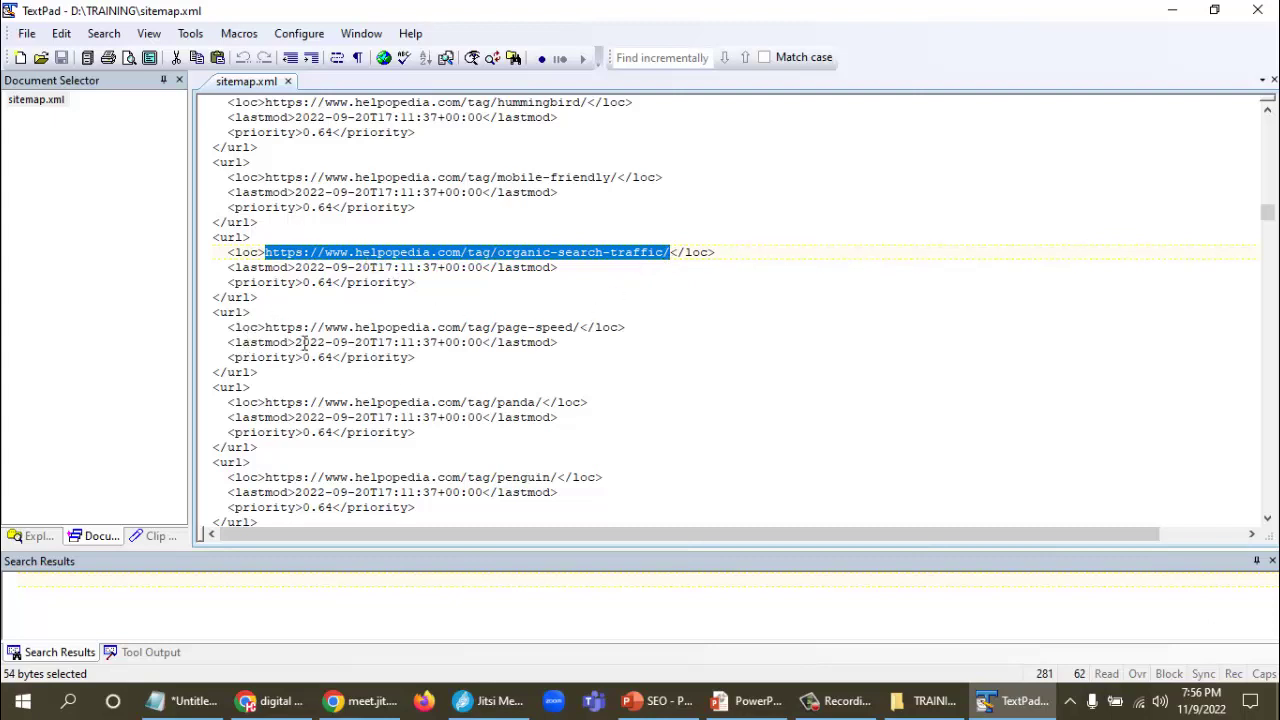
drag(257, 327, 580, 333)
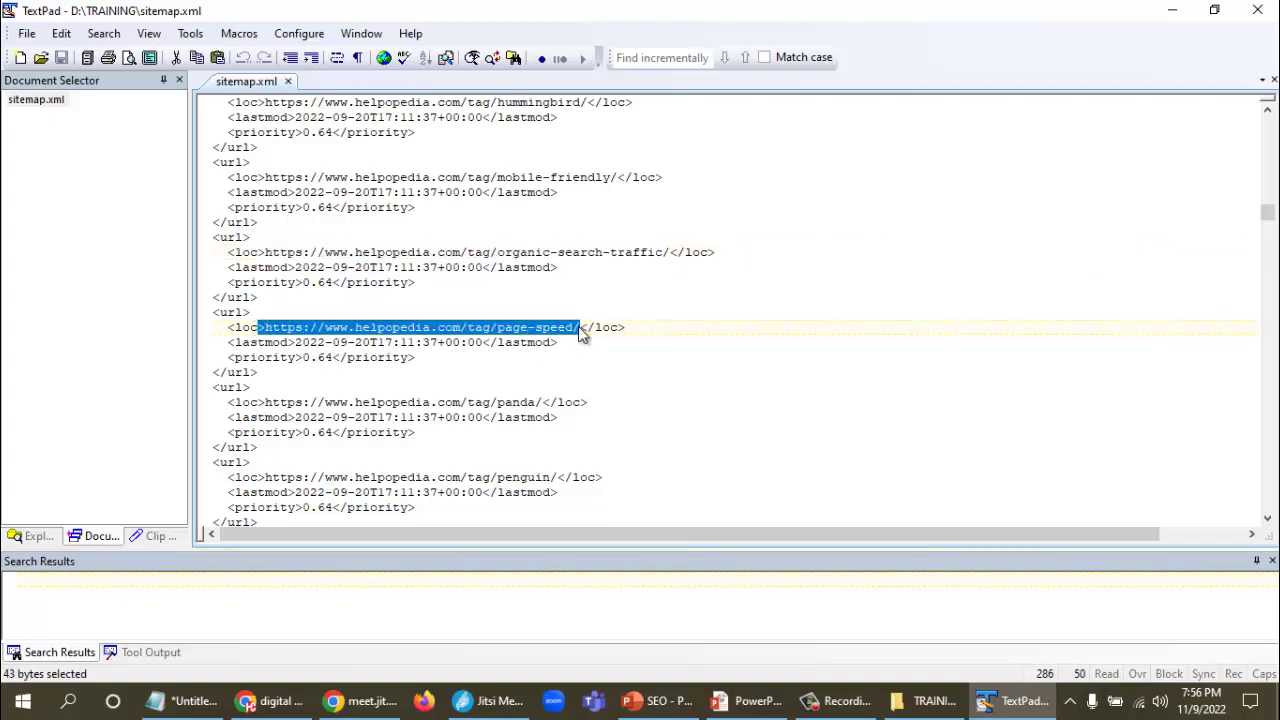
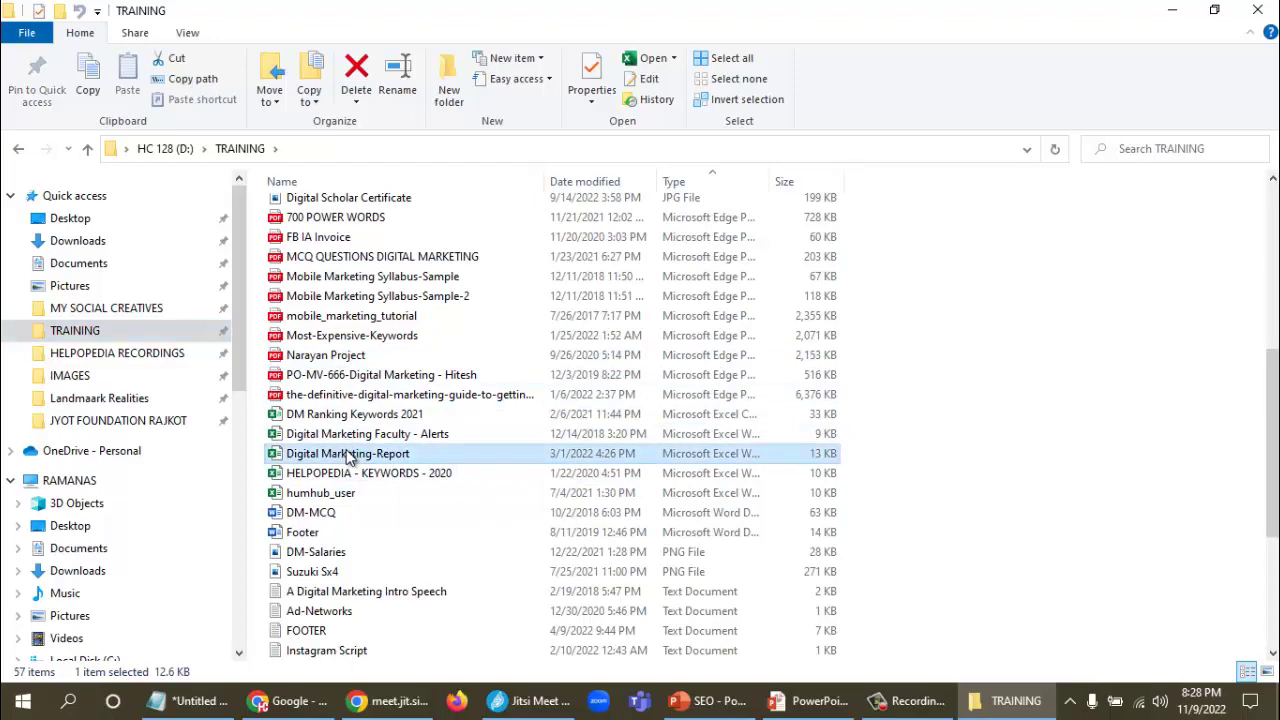
Open the Digital Marketing-Report workbook from the TRAINING folder and show its first entries.
double_click(349, 455)
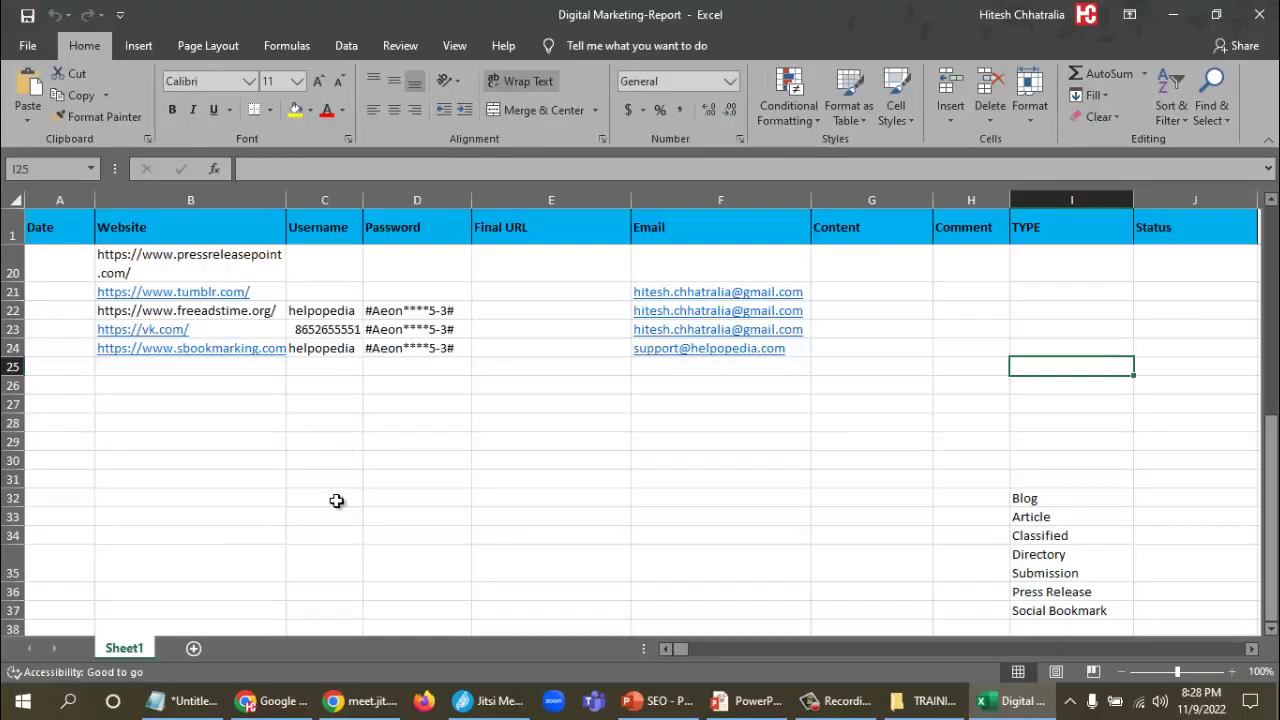
scroll(237, 446, up, 6)
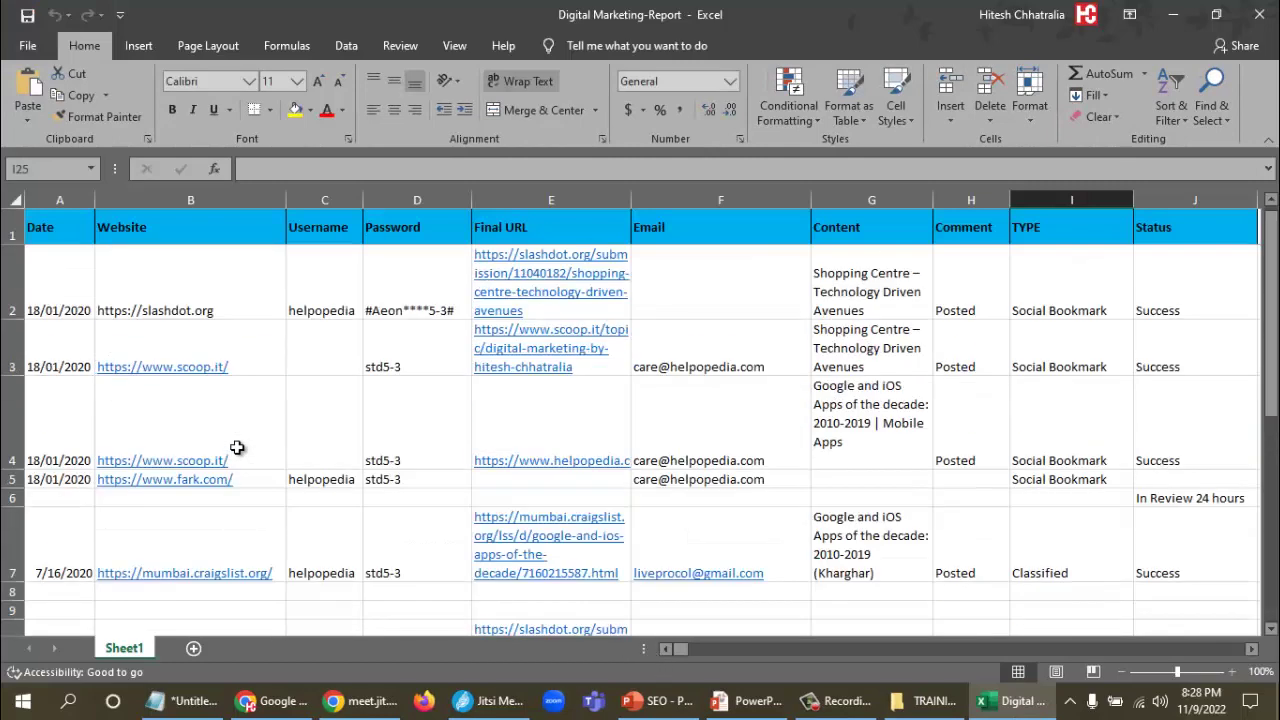
Point out the website, username and password cells of the first slashdot.org entry and the password cell of the scoop.it entry below.
click(155, 284)
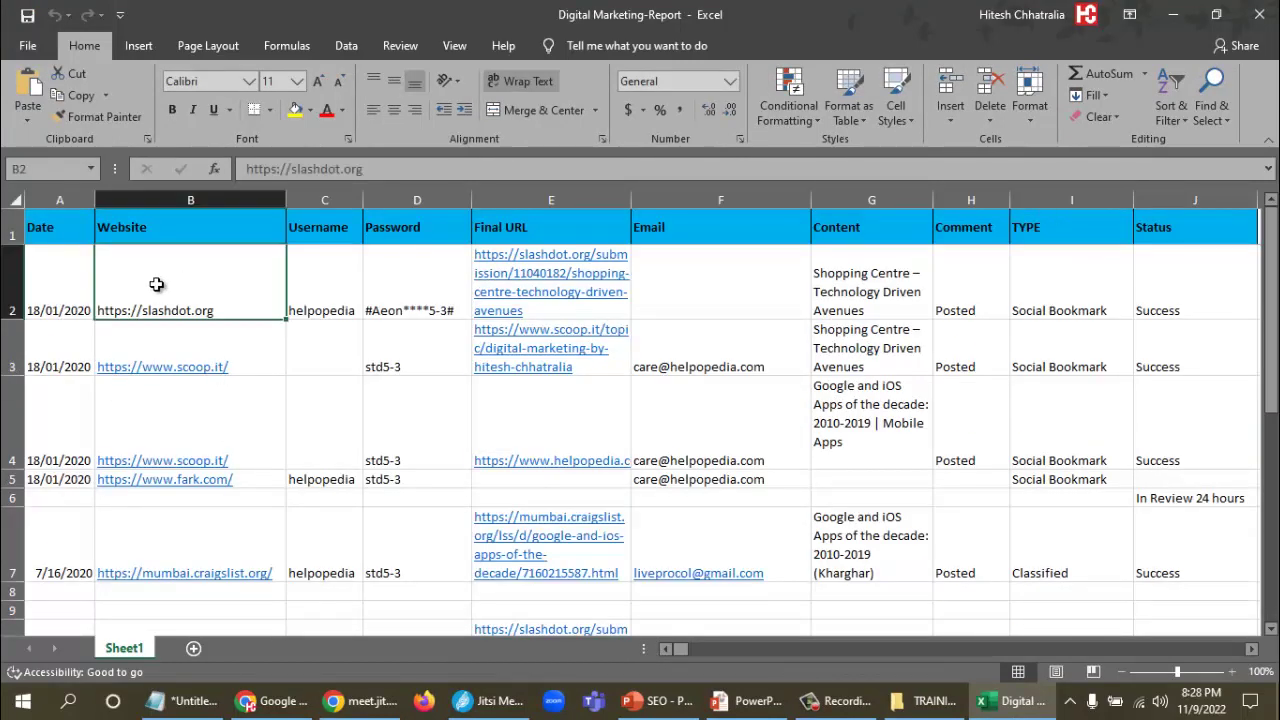
click(326, 280)
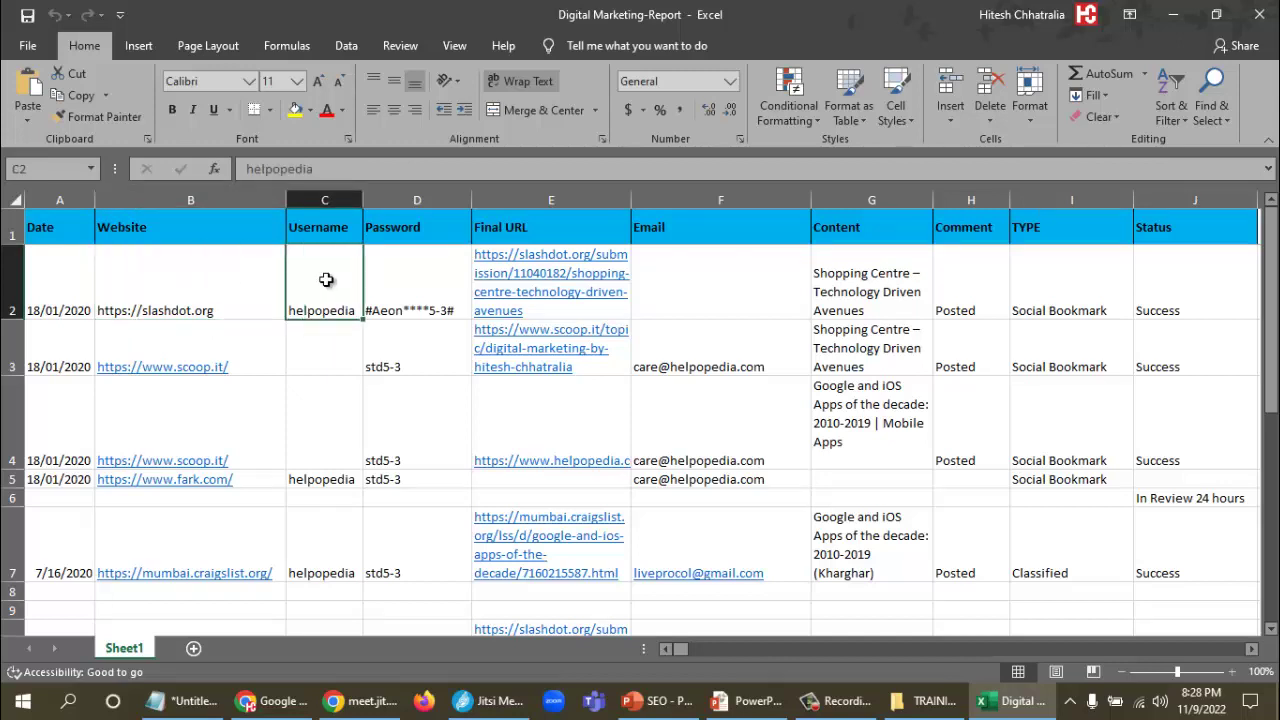
click(384, 268)
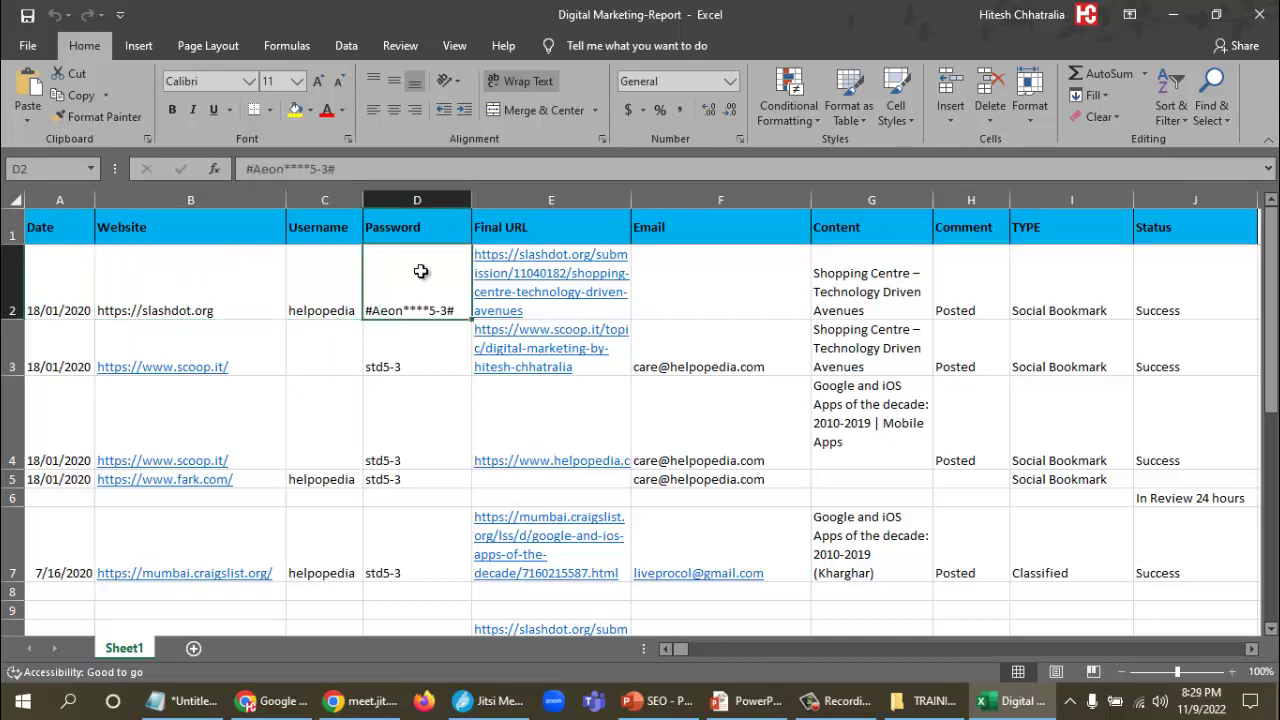
click(700, 346)
click(403, 333)
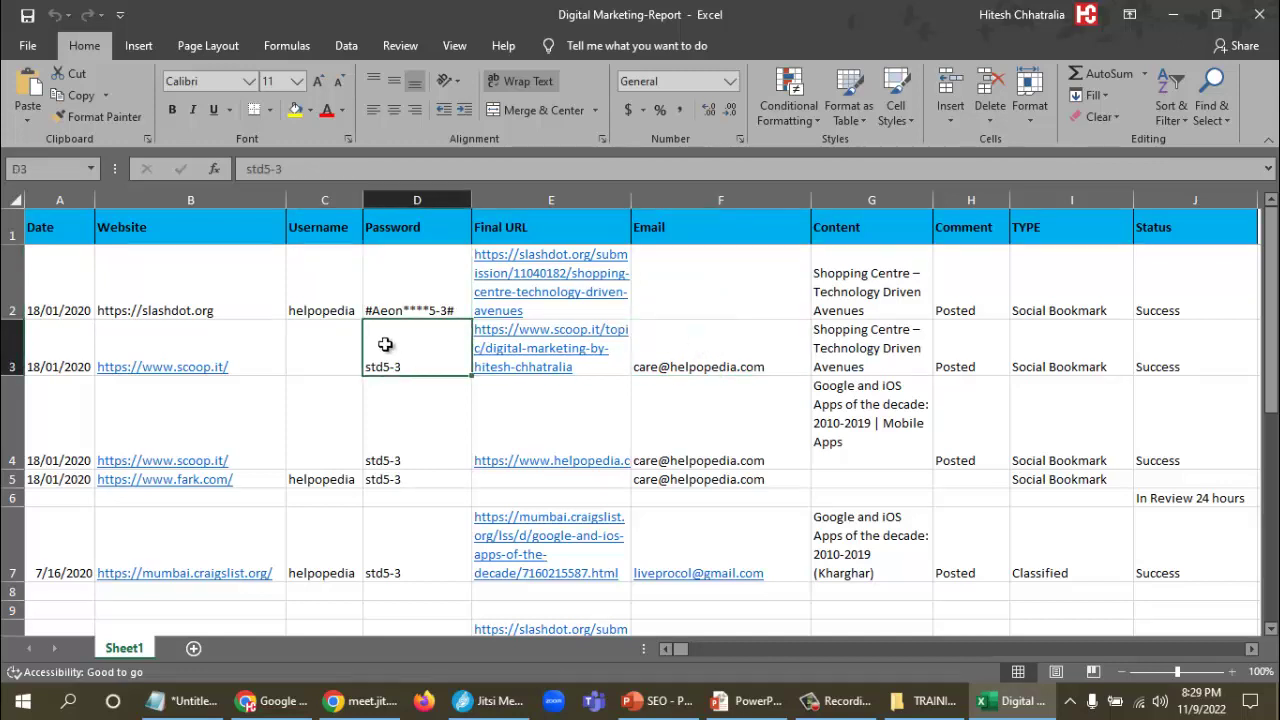
click(320, 269)
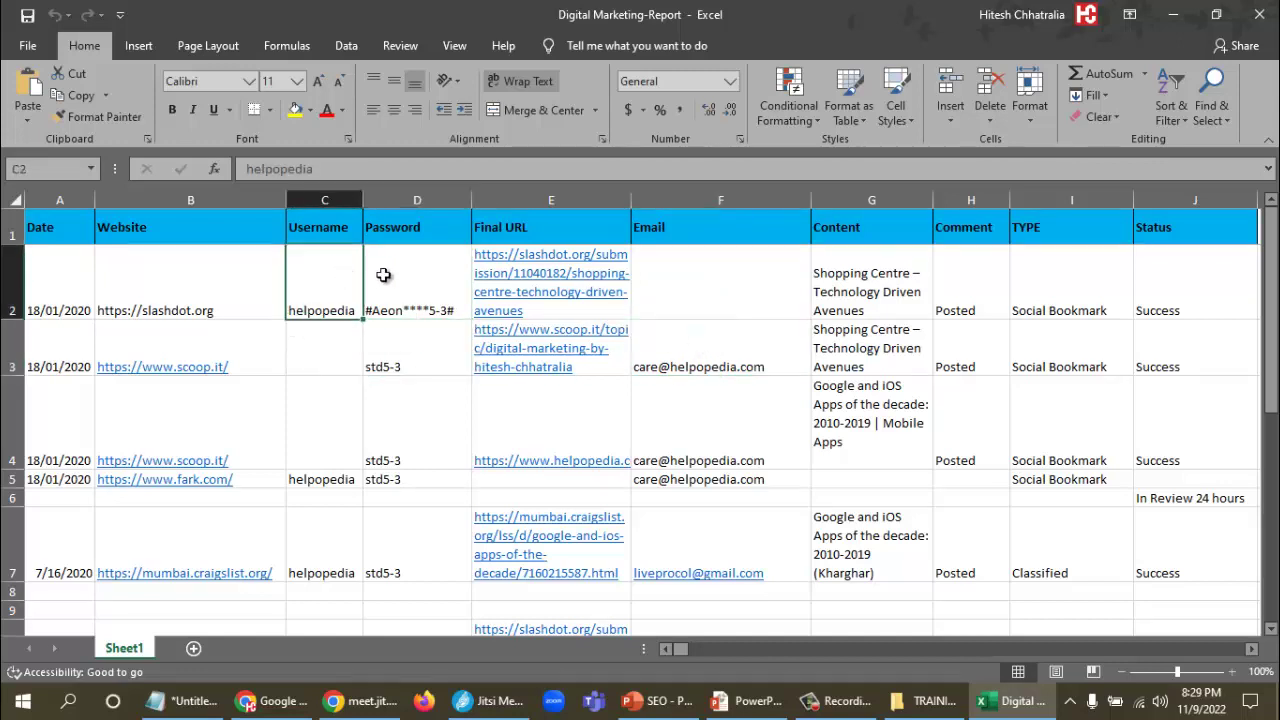
click(412, 277)
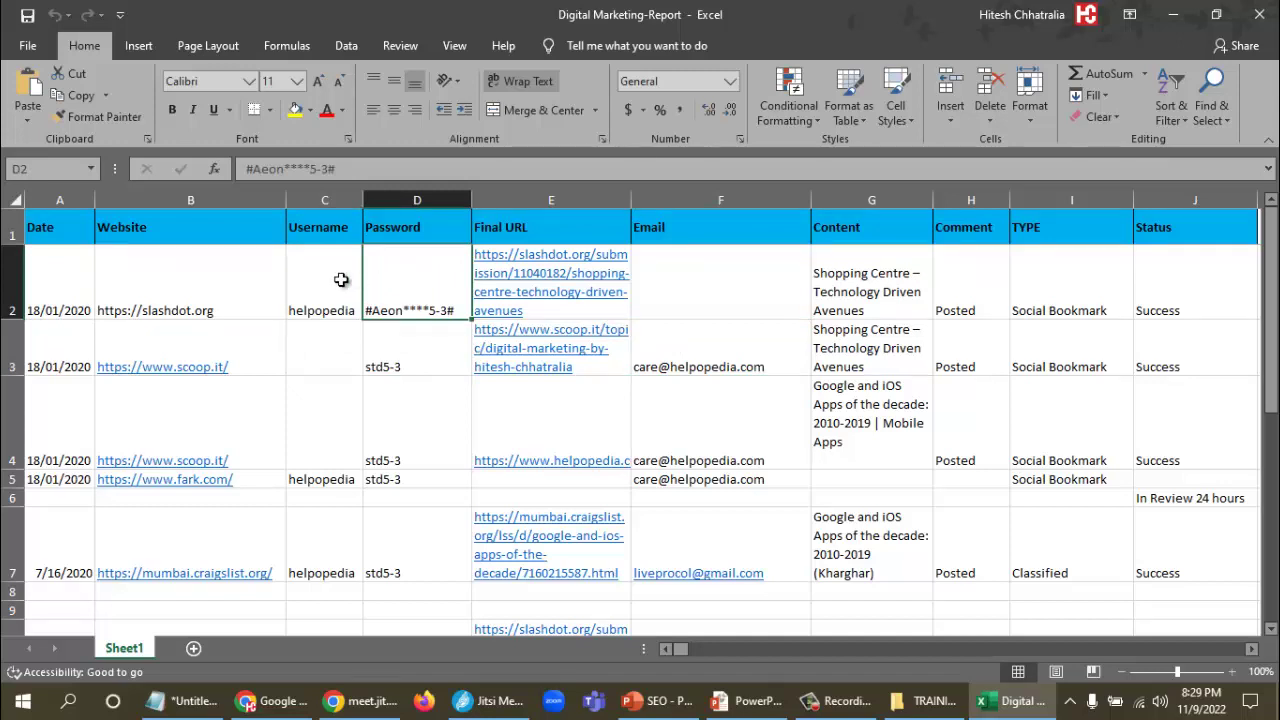
Go across the first slashdot.org entry from its website to its email cell, and look at the entries further down.
click(169, 254)
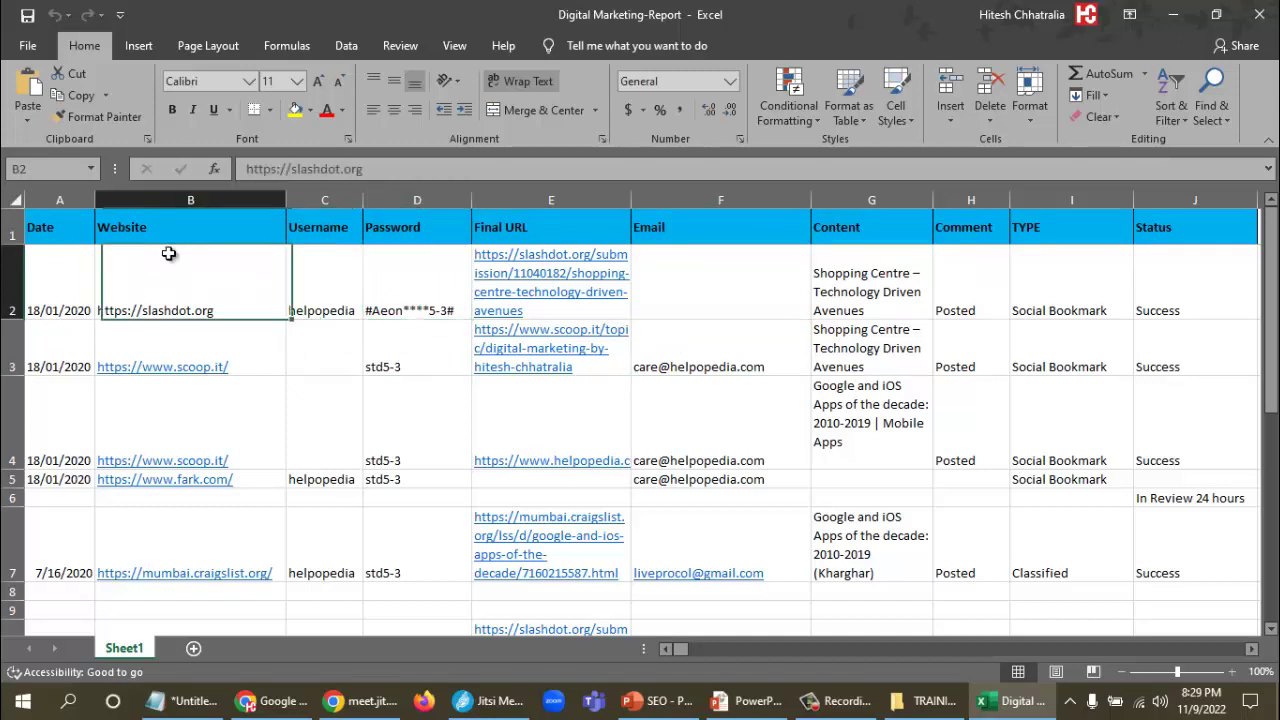
click(309, 252)
click(404, 255)
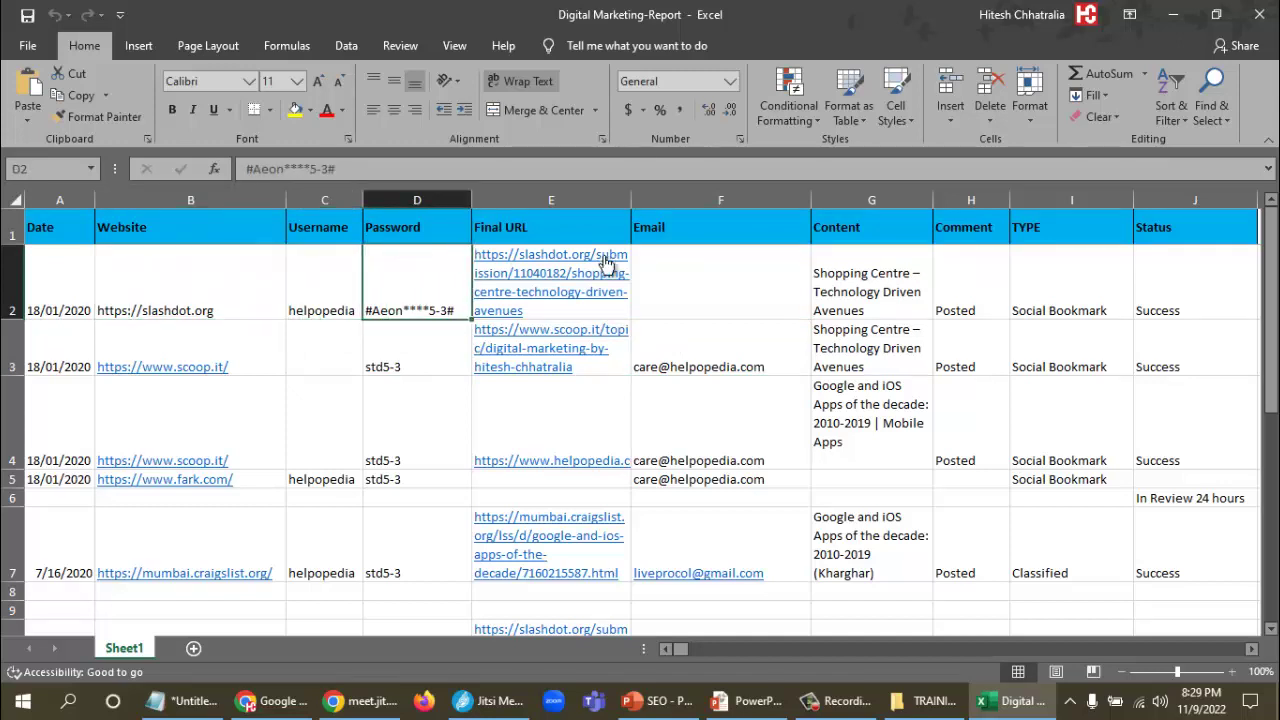
click(730, 251)
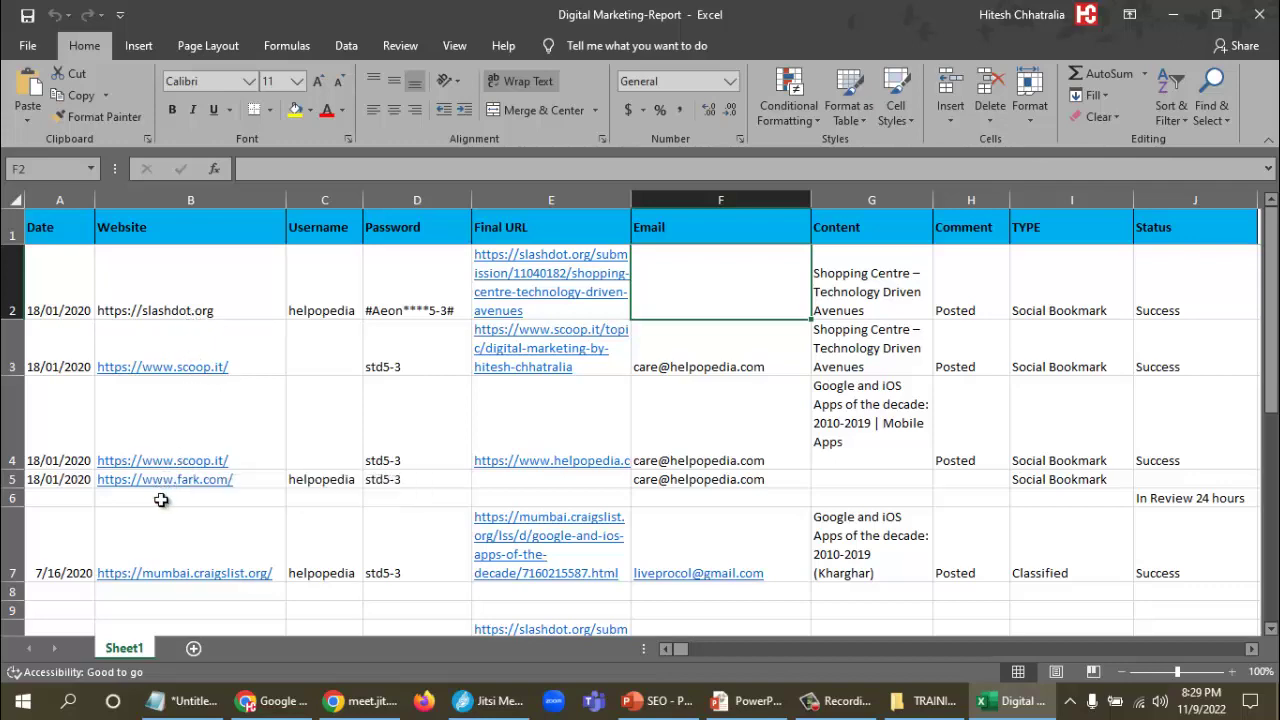
scroll(161, 500, down, 1)
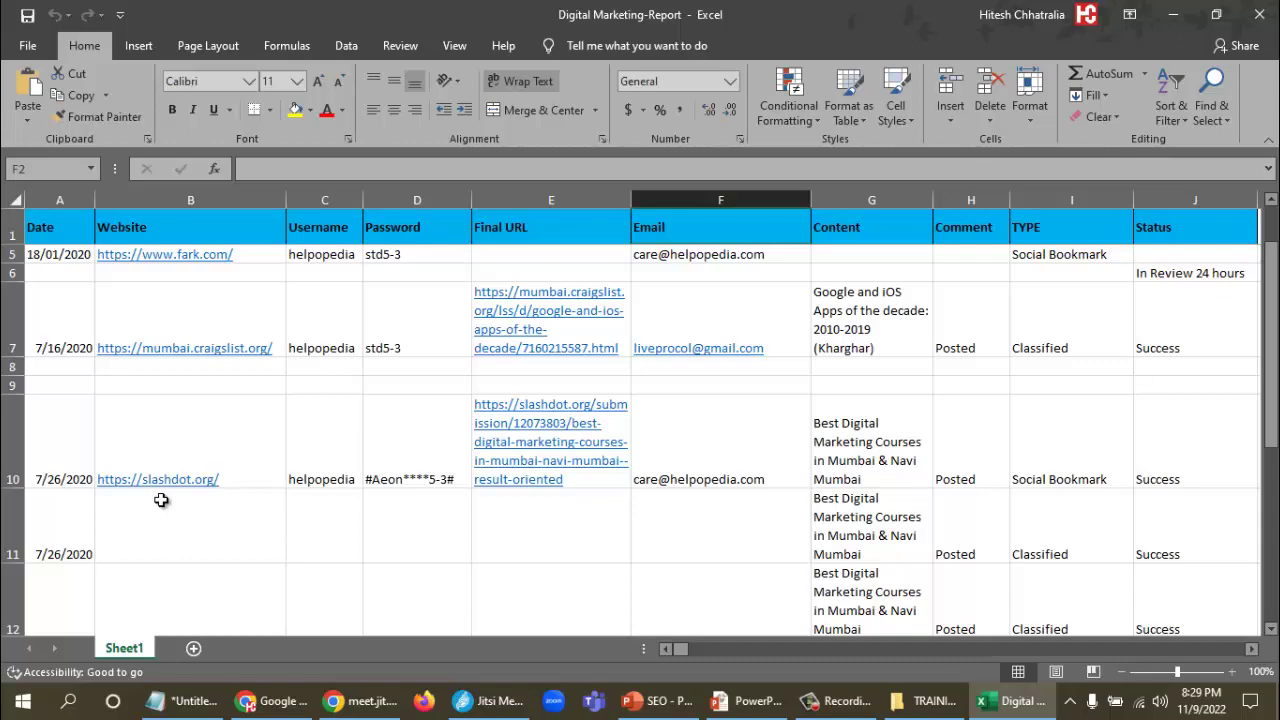
Look at the last entries, and point out the TYPE header, the first entry's Social Bookmark cell and the craigslist entry's Classified cell.
scroll(161, 500, down, 4)
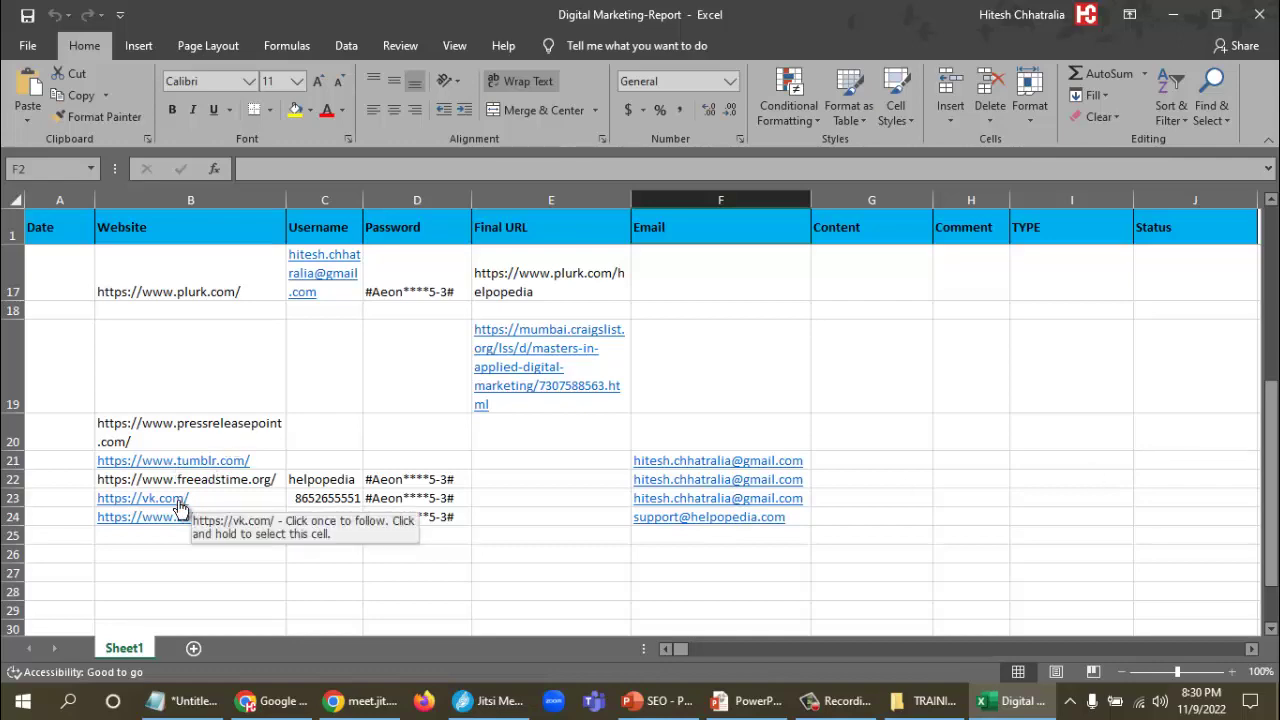
scroll(180, 500, up, 5)
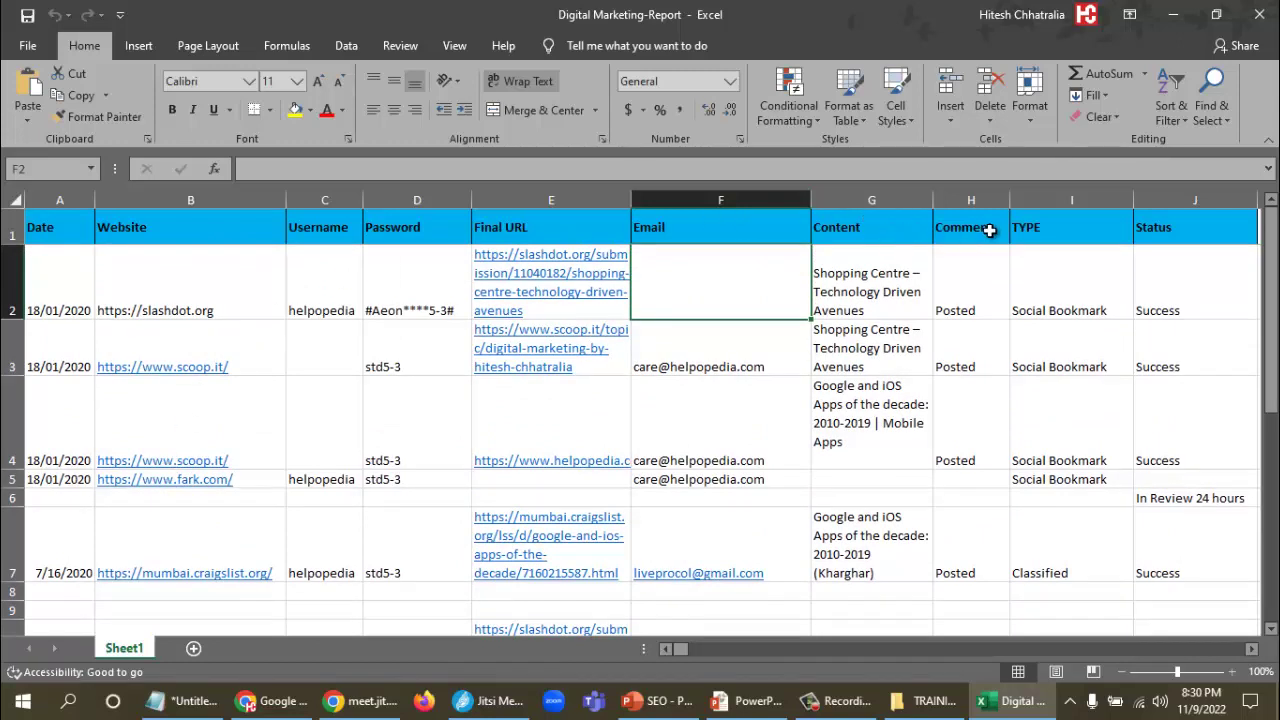
click(1062, 225)
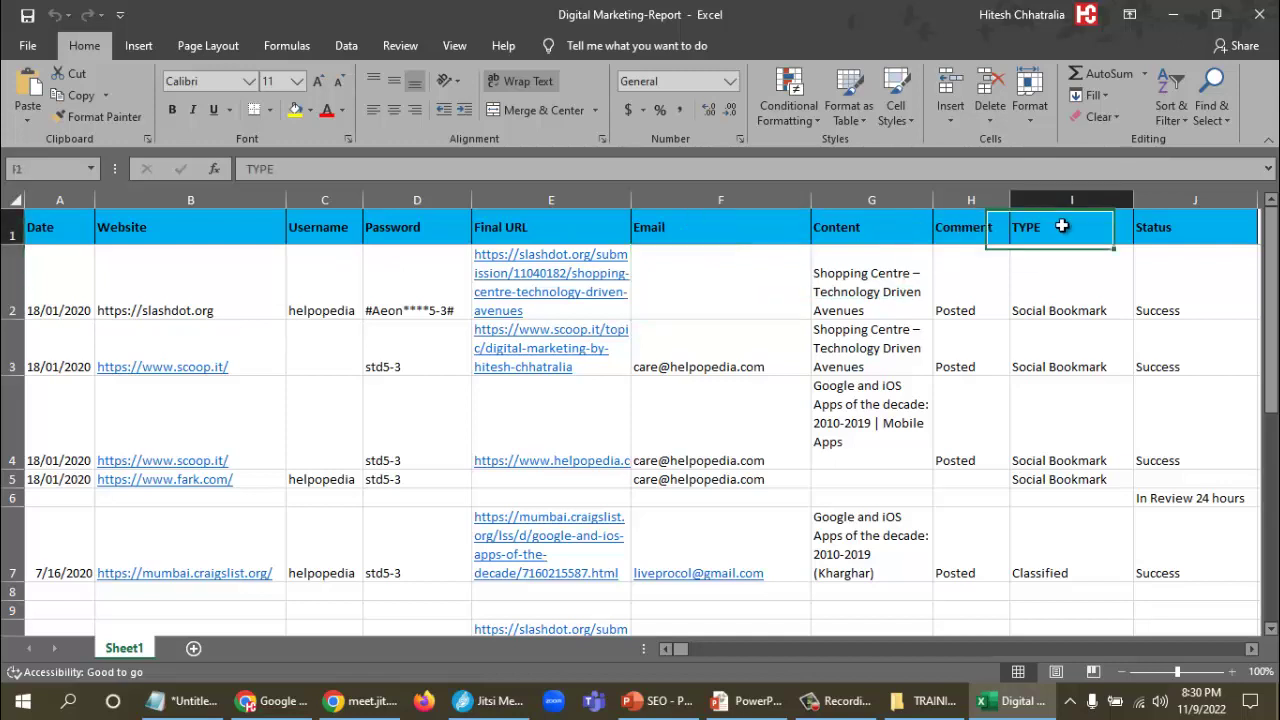
click(1068, 291)
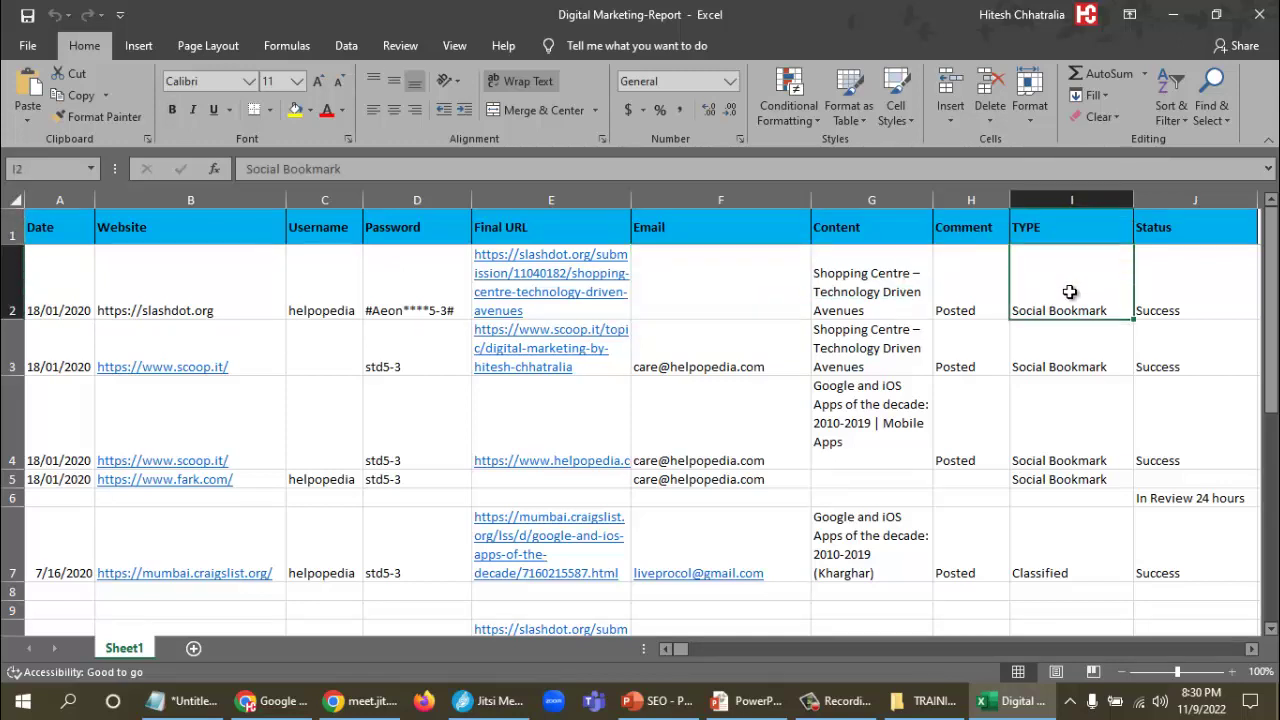
scroll(1069, 291, down, 1)
click(1067, 332)
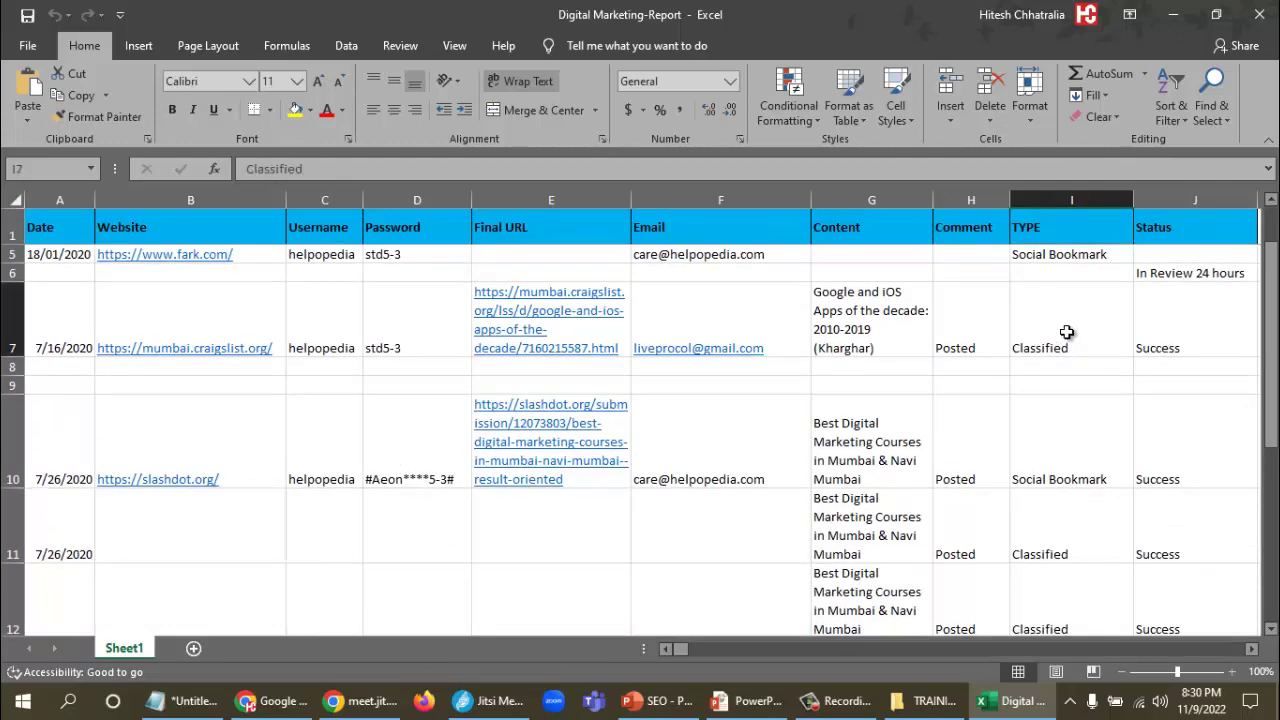
Examine the list of submission types at the end of the TYPE column and point out the empty TYPE cell of the sbookmarking.com entry.
scroll(1058, 470, down, 3)
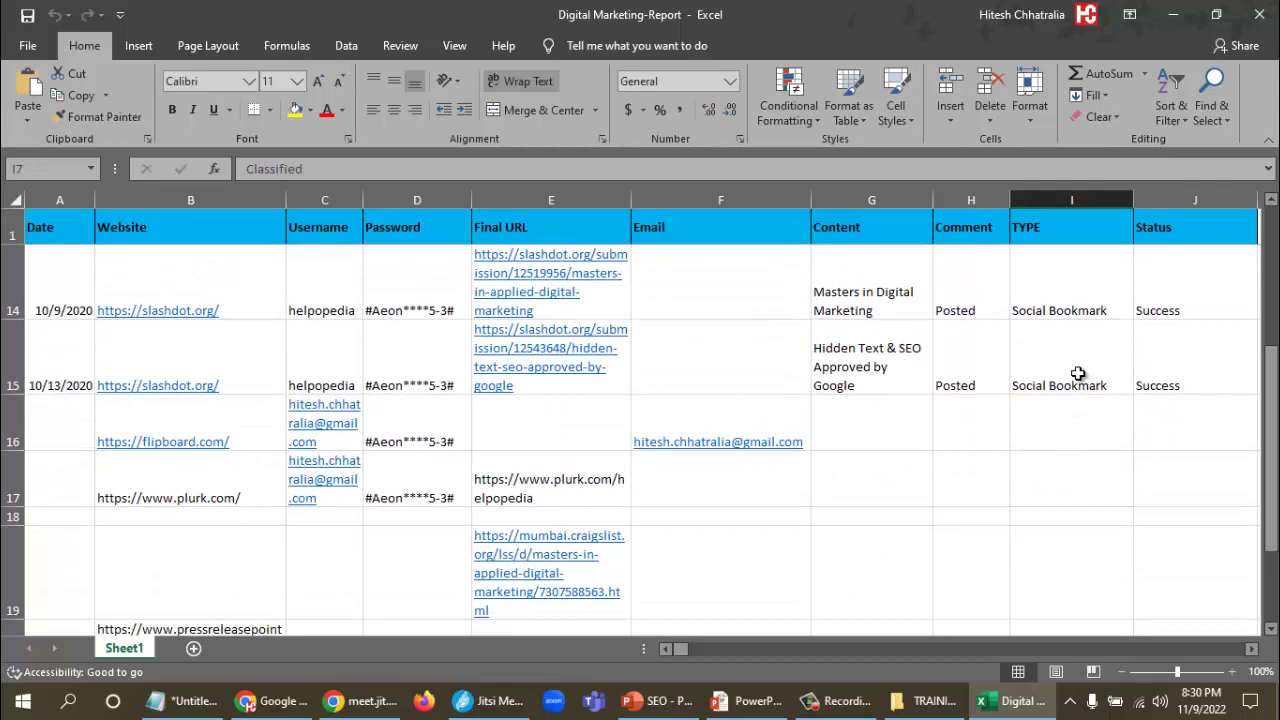
scroll(1076, 374, down, 2)
scroll(1051, 420, down, 1)
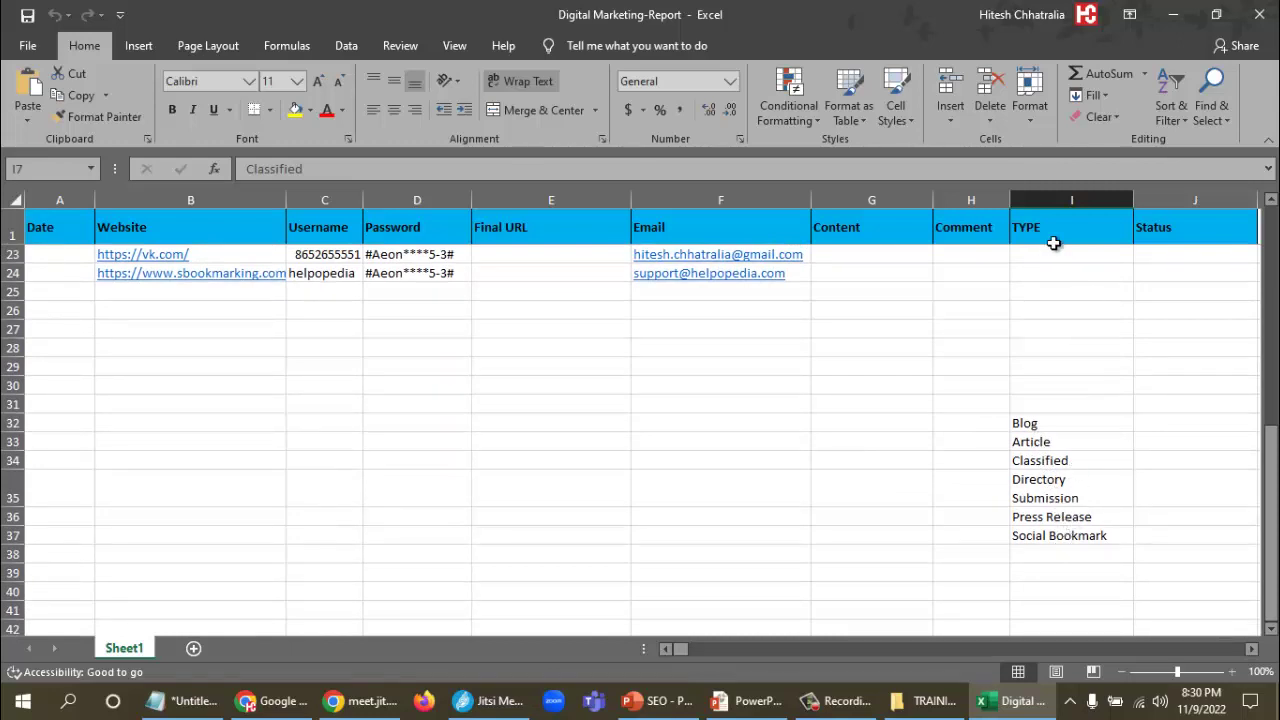
click(1048, 271)
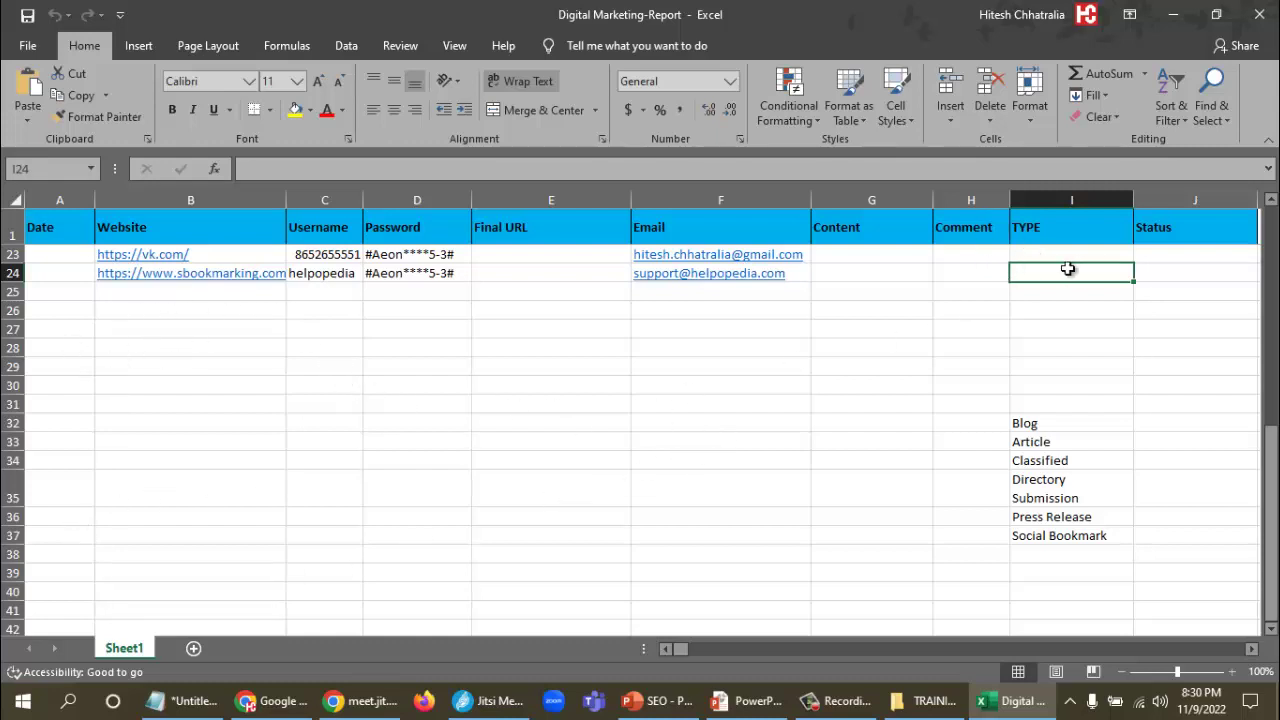
Point out the Social Bookmark and Classified cells of the two entries dated 7/26/2020.
scroll(1072, 272, up, 5)
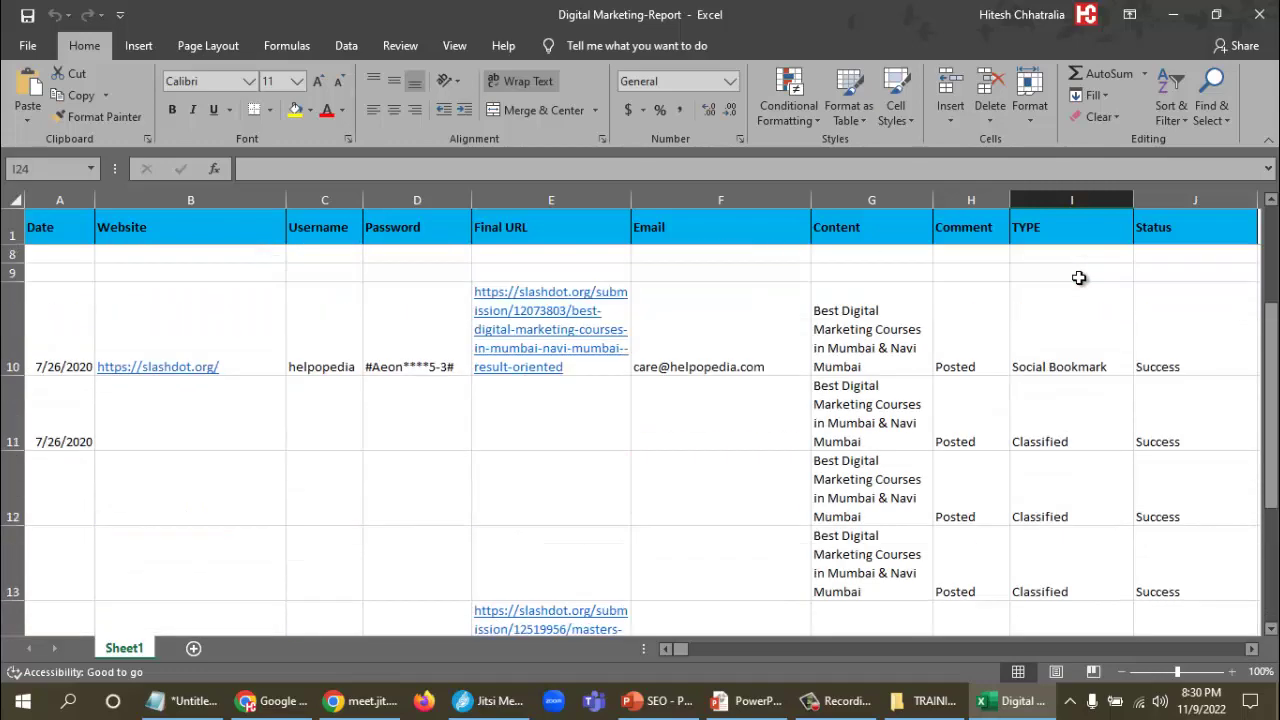
click(1062, 338)
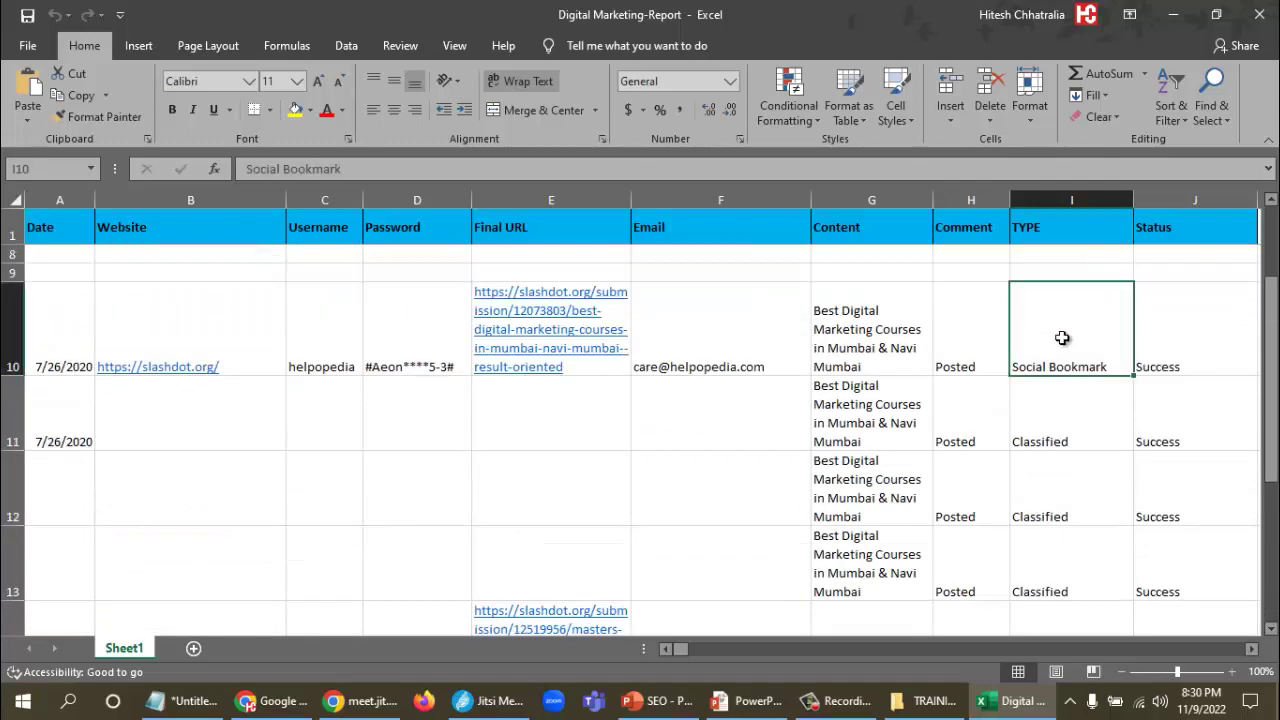
click(1055, 420)
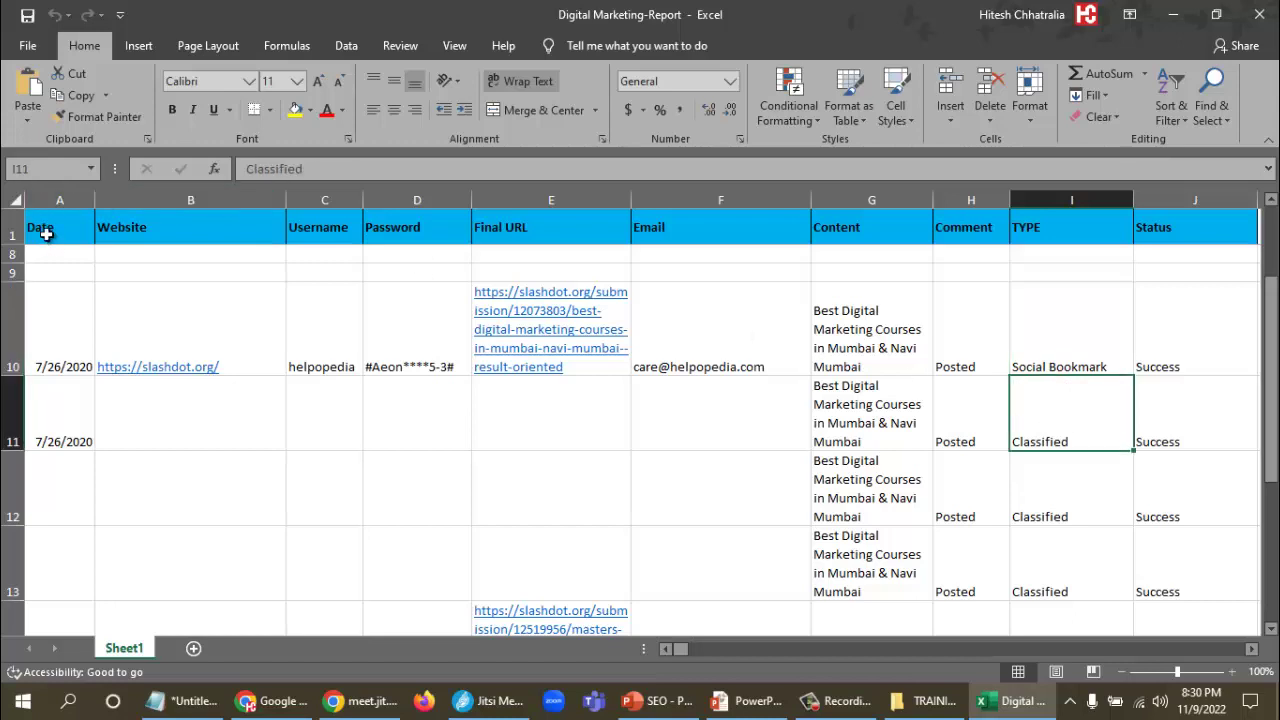
Add filters to the header row from Date to Status.
drag(46, 232, 1166, 226)
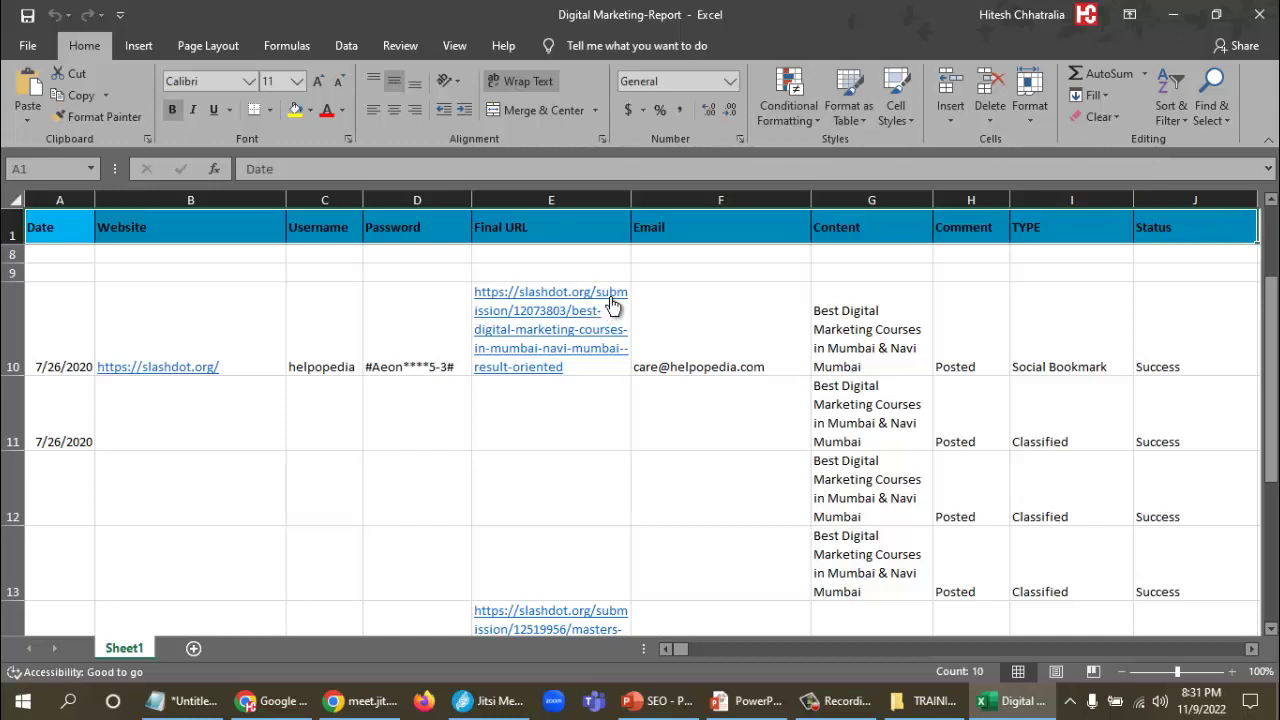
click(344, 50)
click(633, 82)
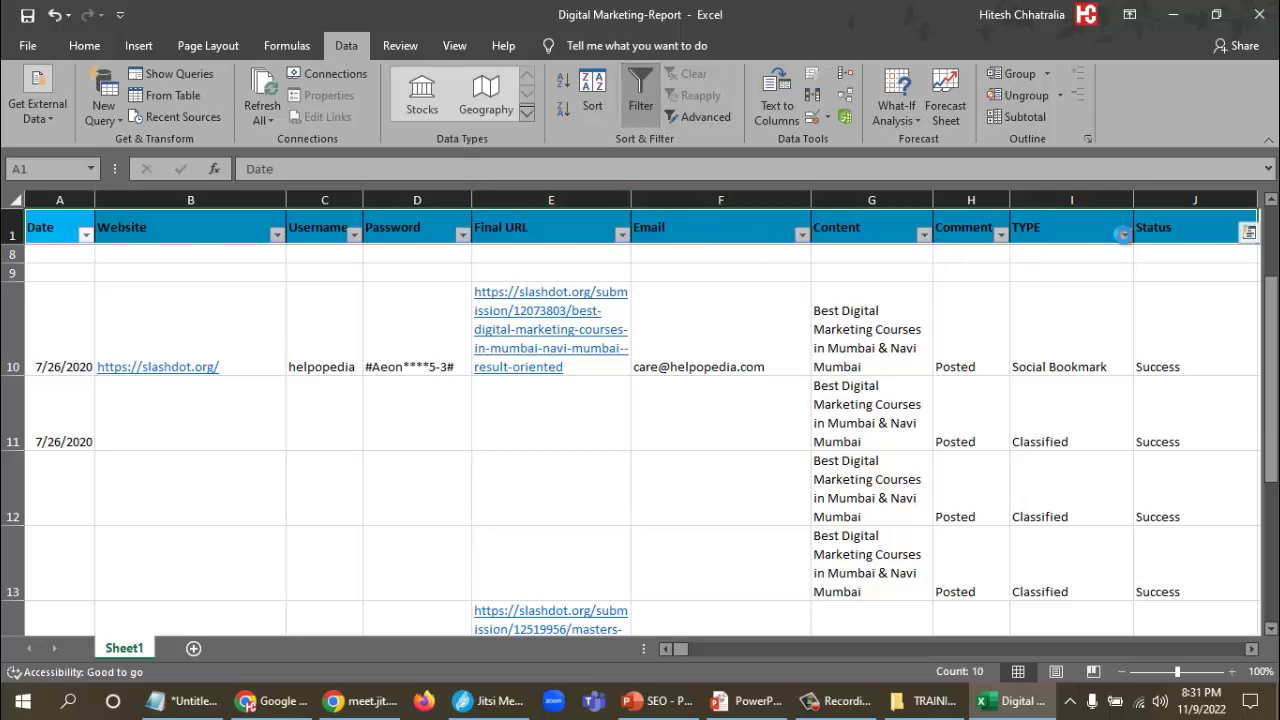
Filter the TYPE column to show only Social Bookmark entries and look through the filtered rows.
click(1124, 234)
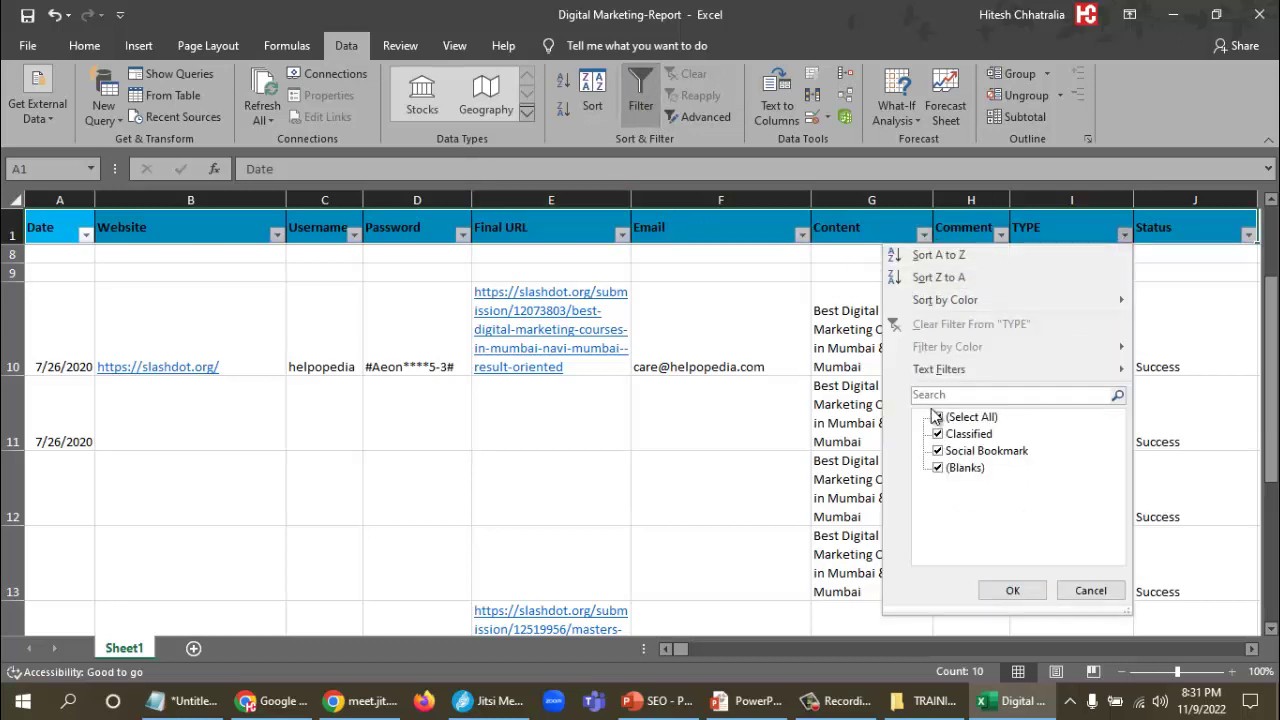
click(937, 418)
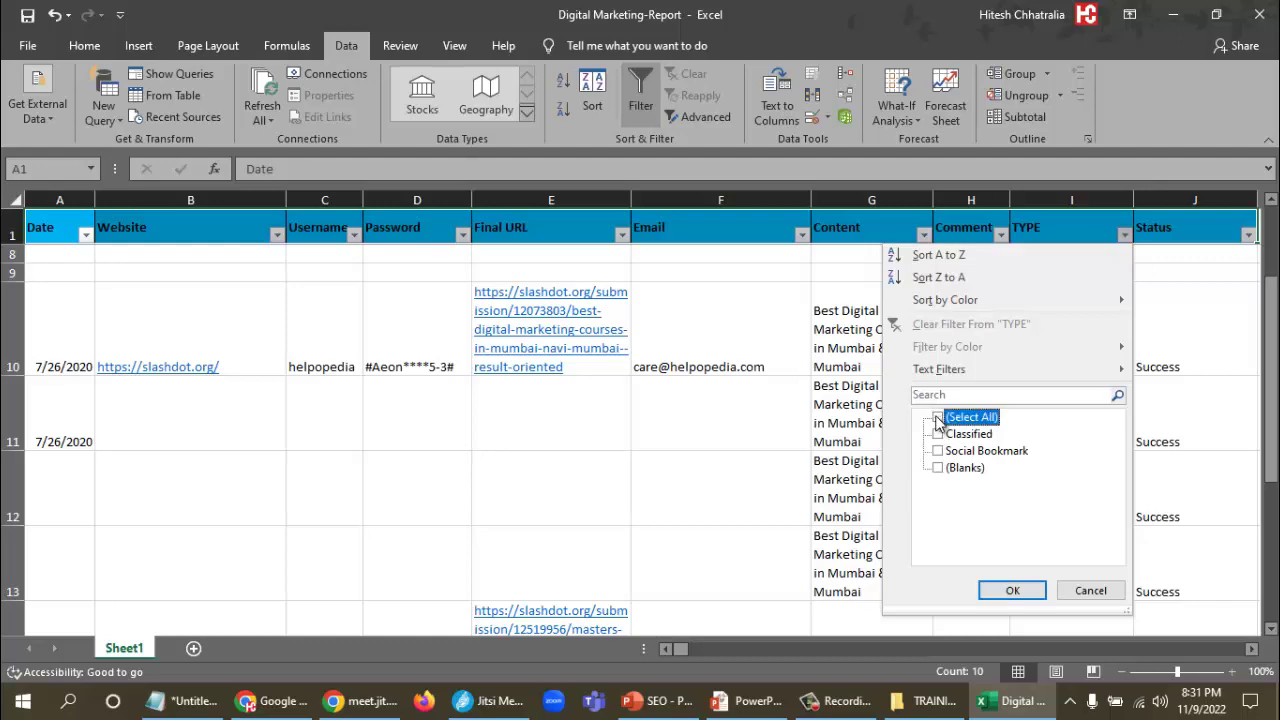
click(938, 451)
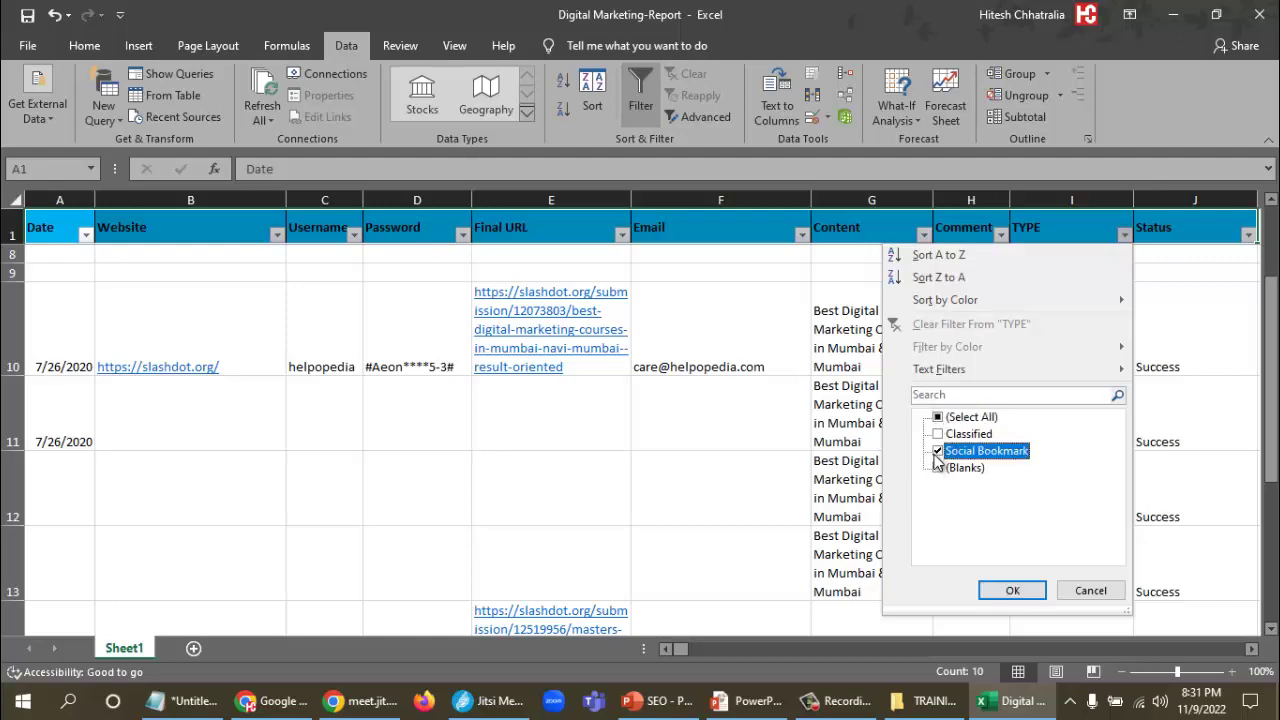
click(1012, 590)
scroll(1063, 366, down, 3)
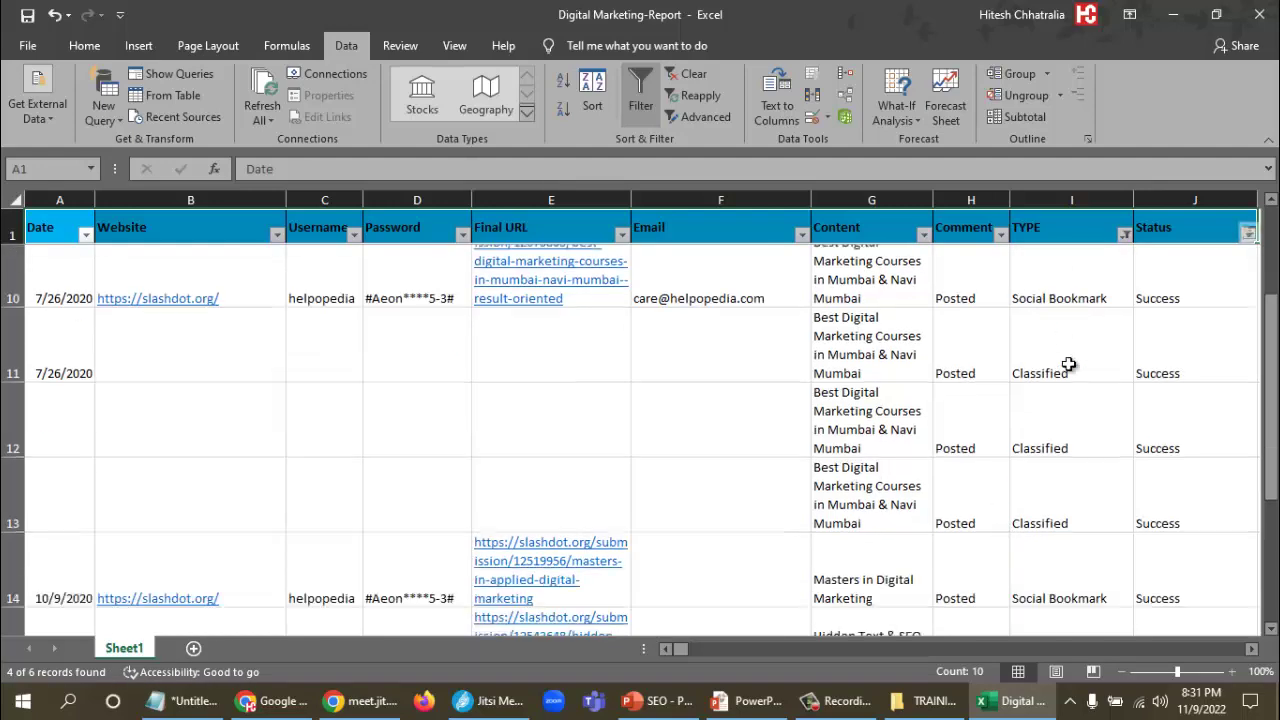
scroll(1078, 459, up, 4)
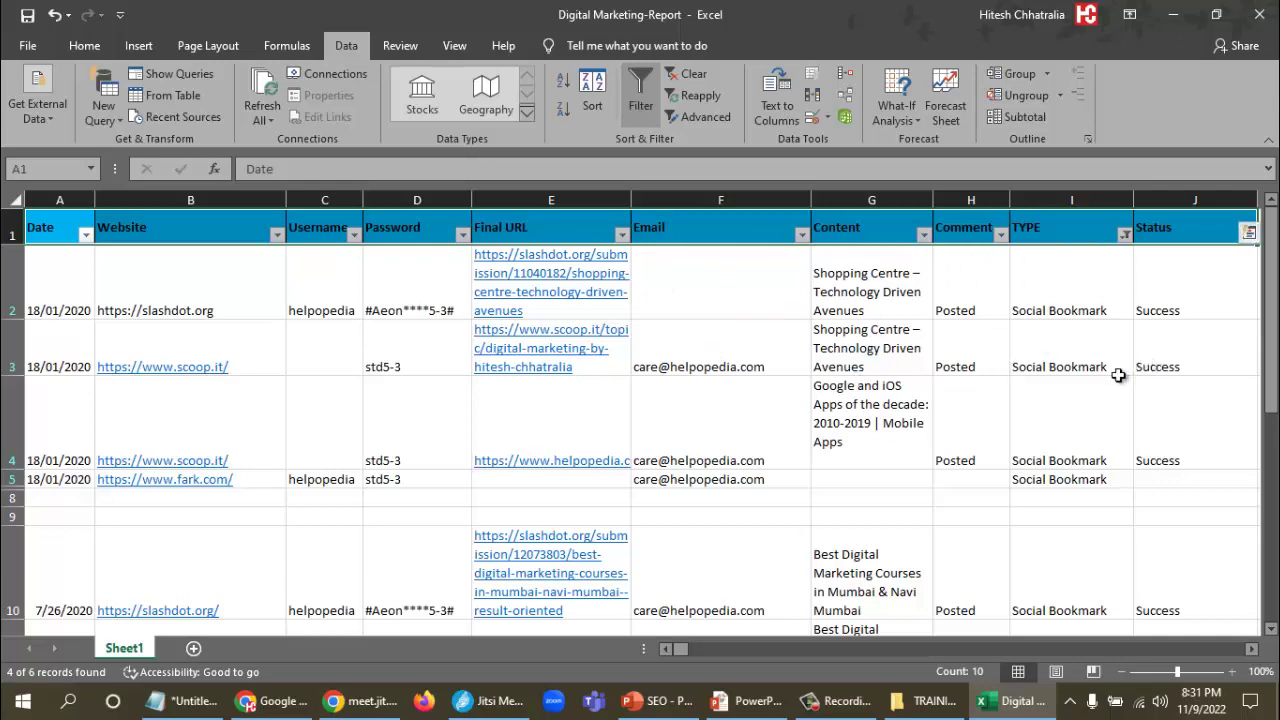
Point out the first entry's Social Bookmark cell and remove the filters from the header row.
click(1056, 302)
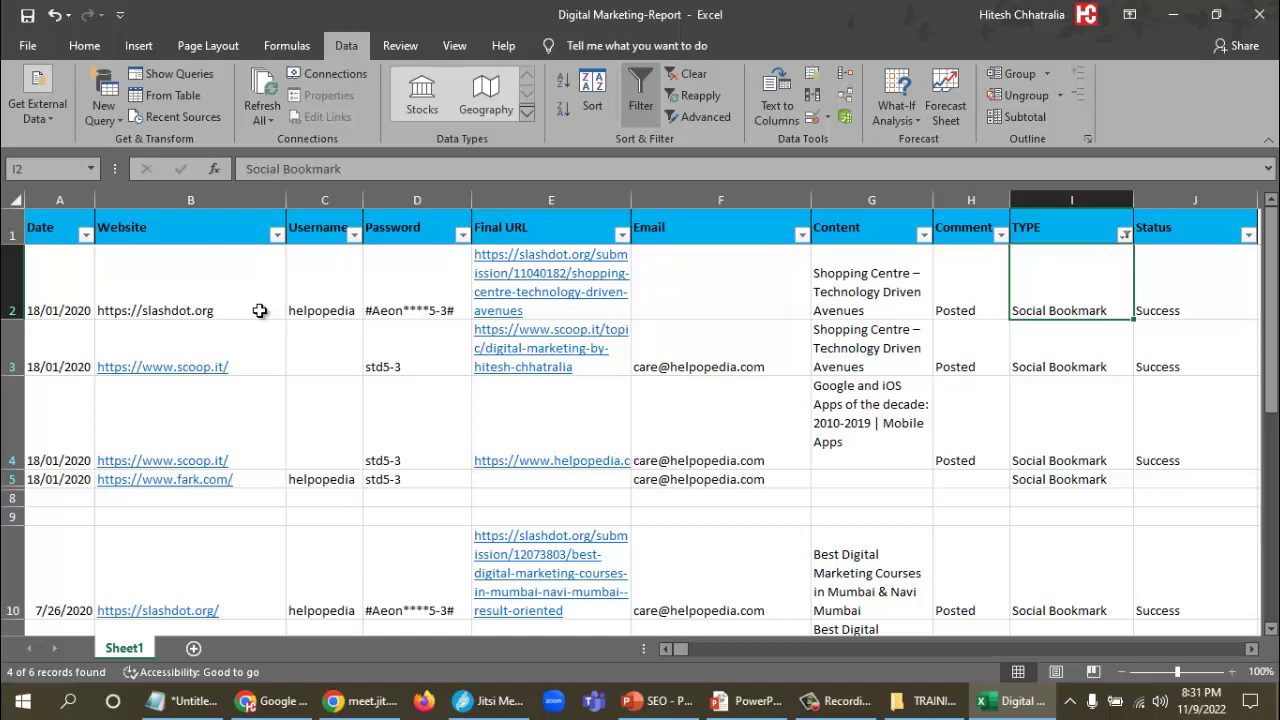
click(633, 100)
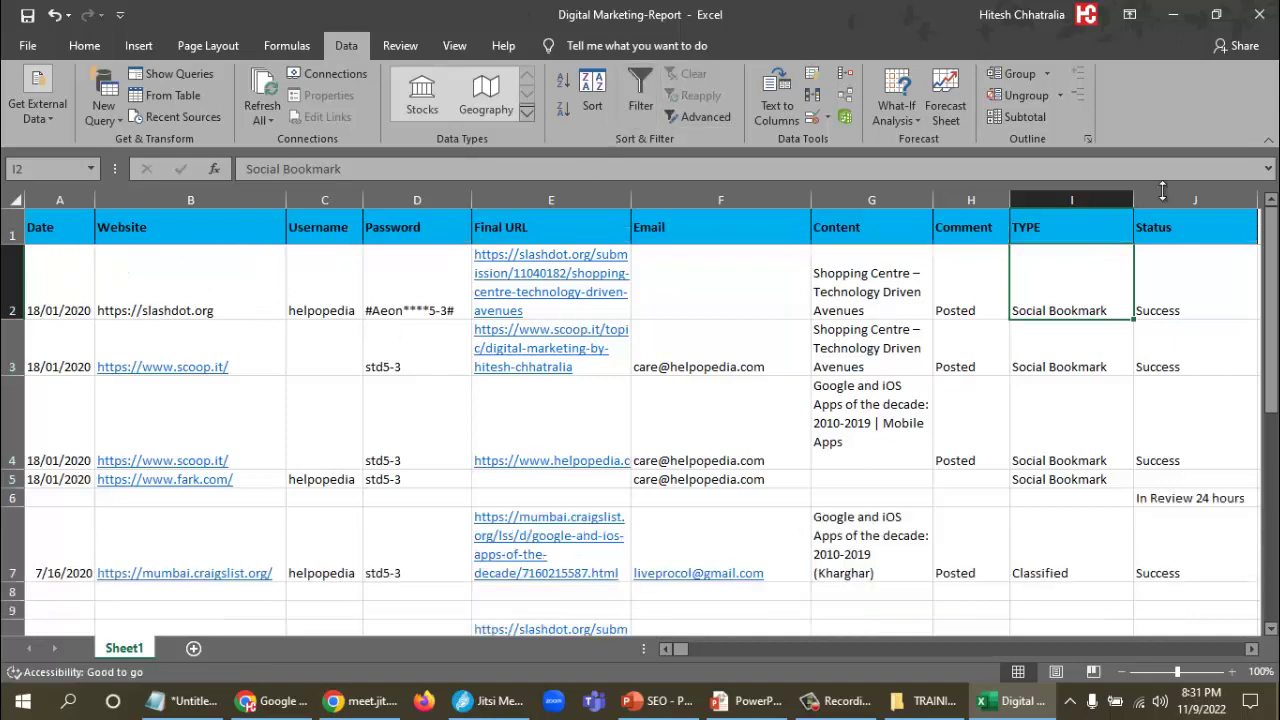
Close the Digital Marketing-Report workbook without saving and switch back to the Off Page Optimization slide in the PowerPoint slide show.
click(1262, 18)
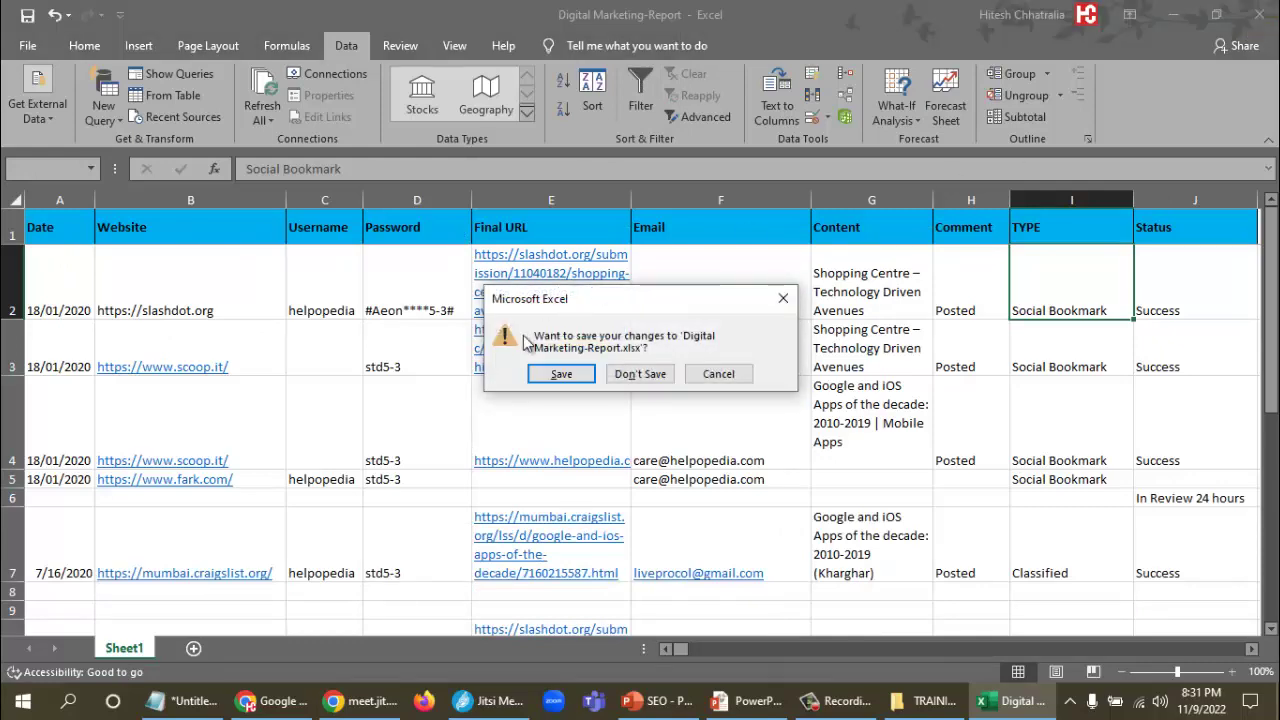
click(640, 378)
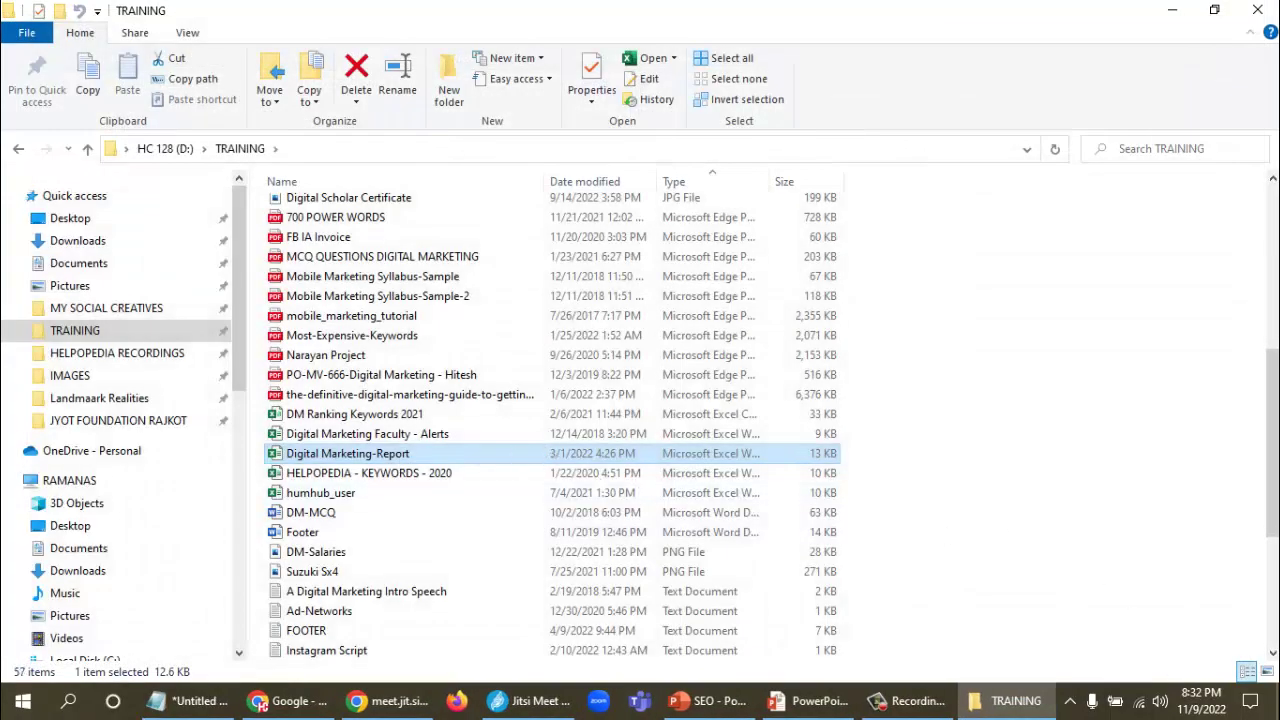
click(810, 701)
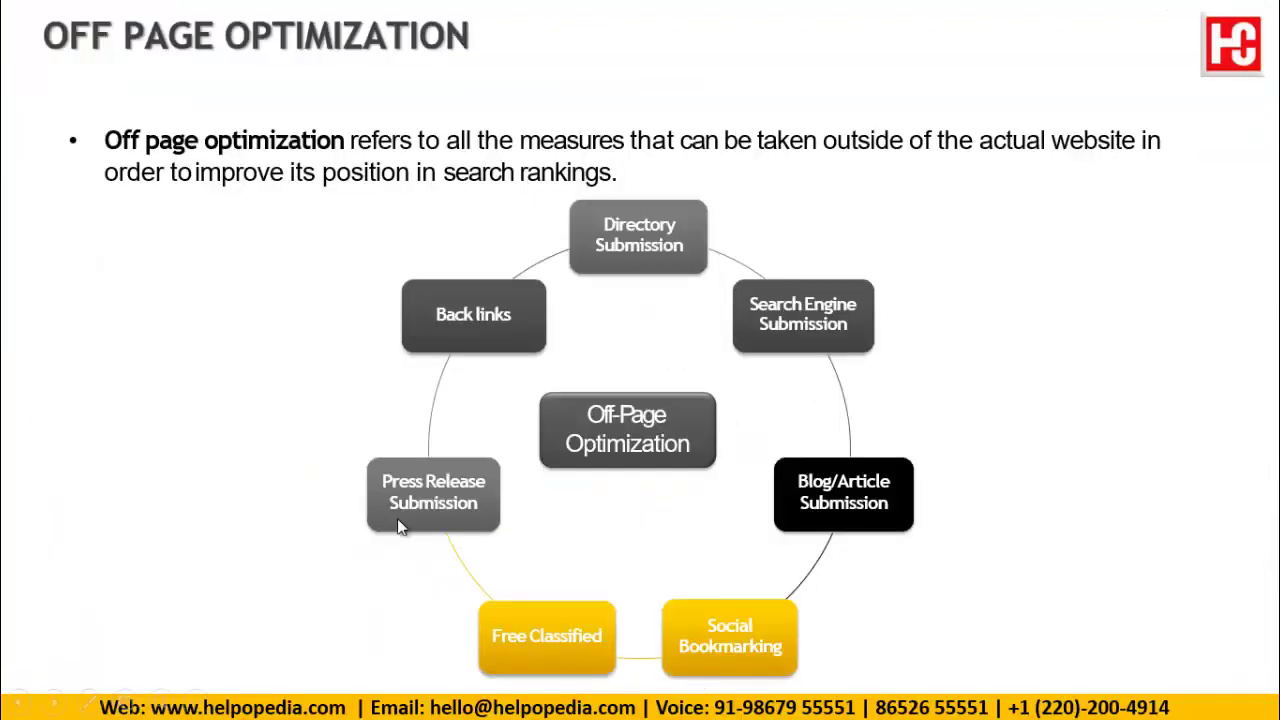